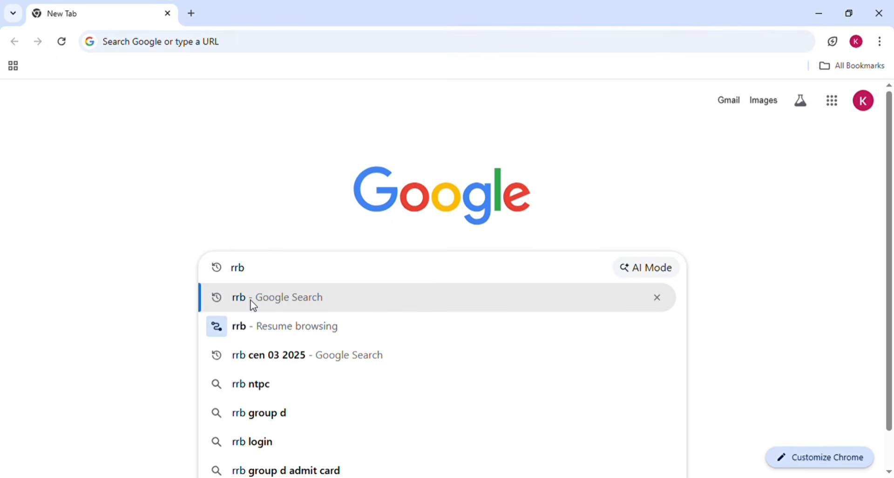
Search Google for 'rrb' and open the RRBCDG official website result.
left_click(254, 306)
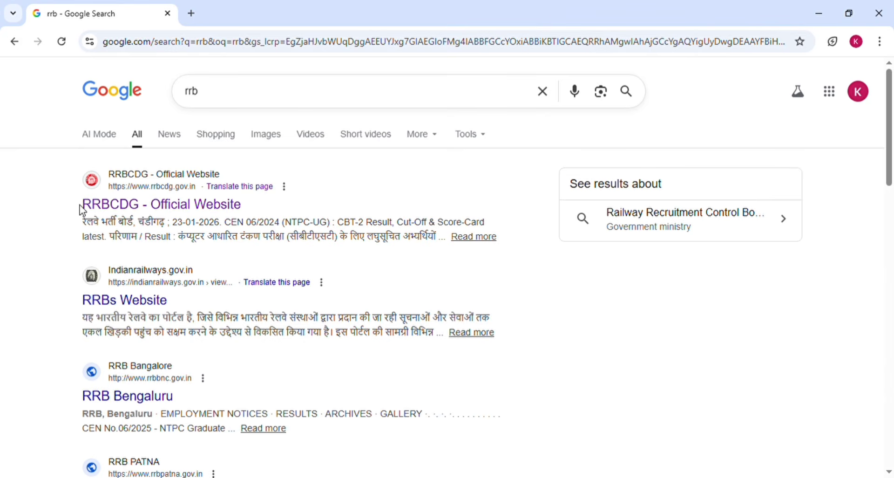
left_click(168, 206)
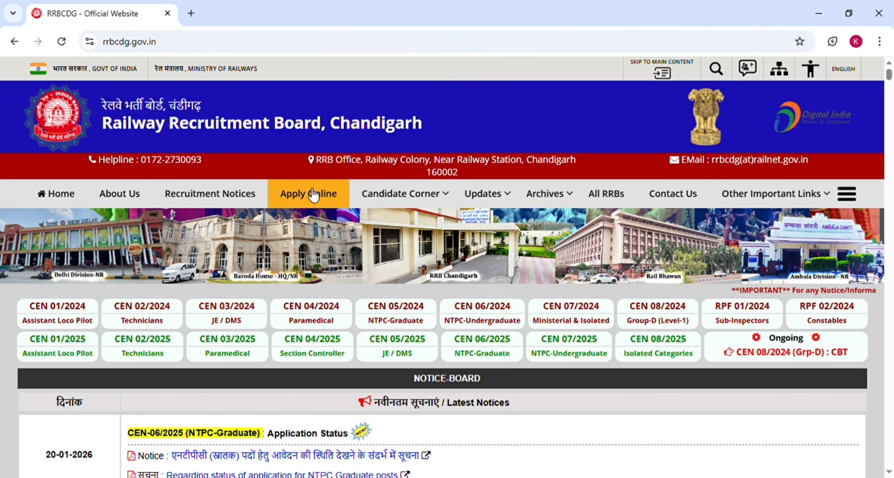
Open rrbapply.gov.in in a new tab from the RRB Chandigarh site's Apply Online link.
left_click(311, 194)
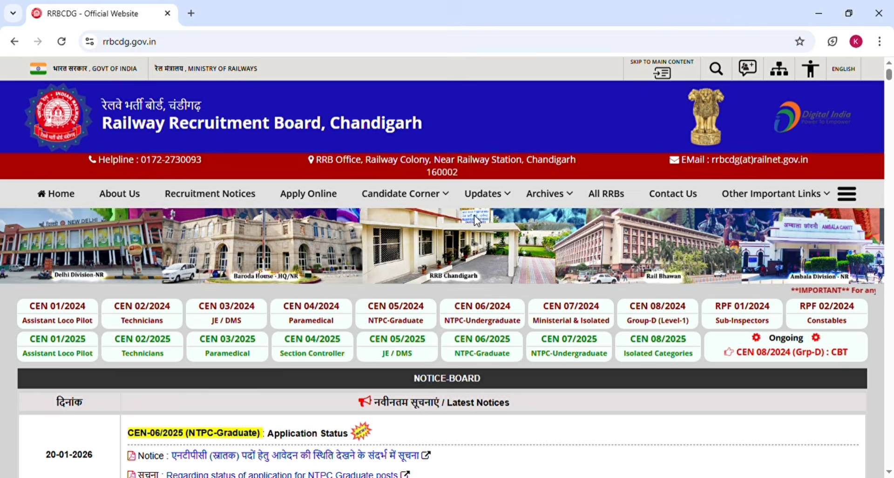
mouse_move(495, 202)
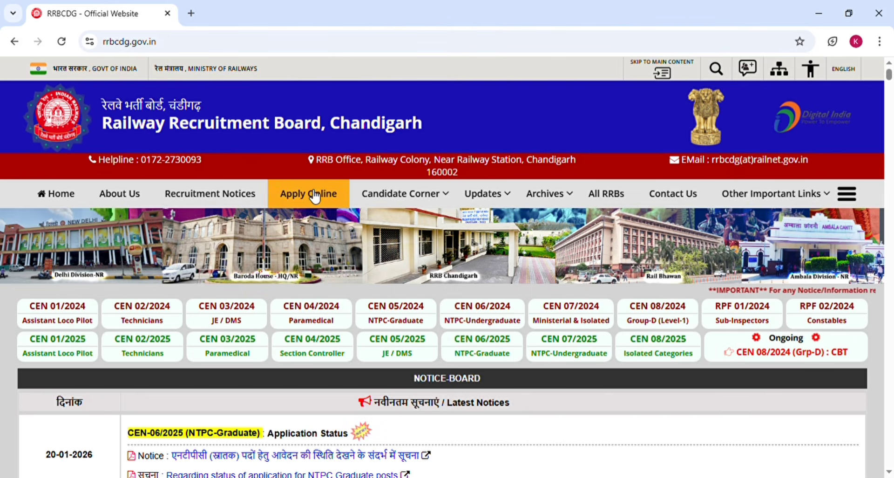
left_click(315, 197)
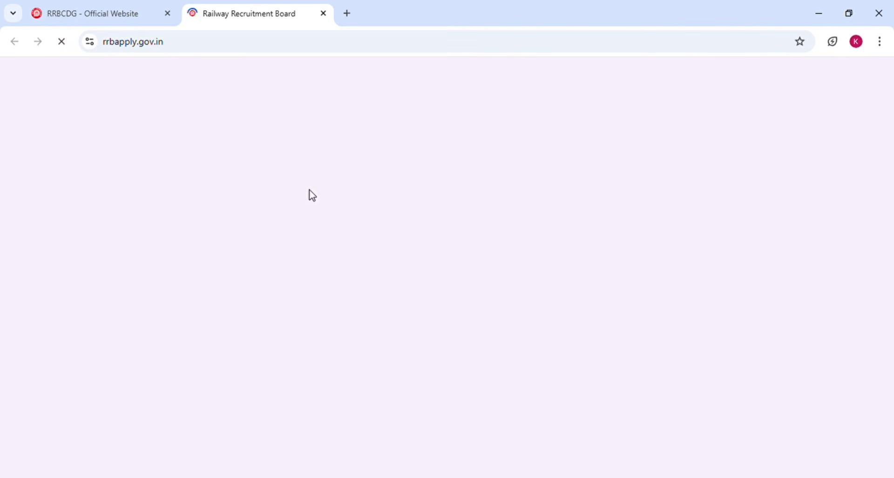
Read the 'Beware of Fake RRB Websites' warning, close it, and return to the page top.
scroll(736, 367, "down", 5)
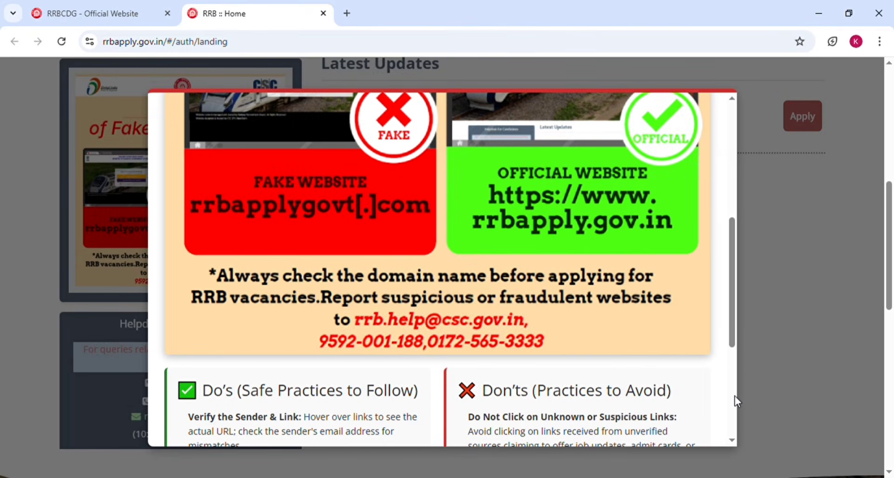
scroll(735, 395, "down", 5)
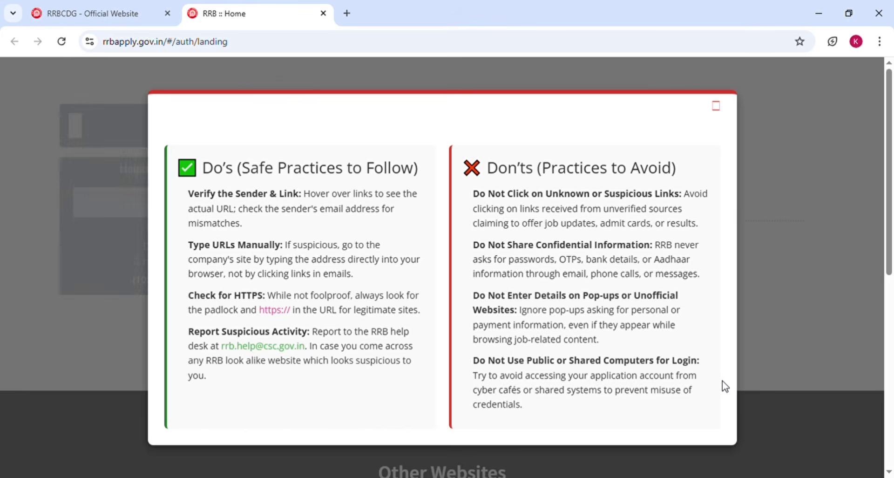
scroll(720, 372, "down", 5)
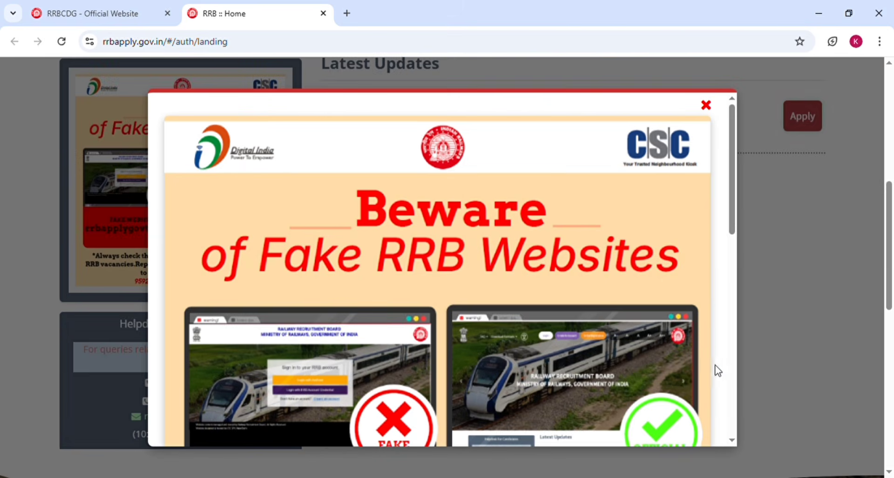
scroll(729, 368, "down", 5)
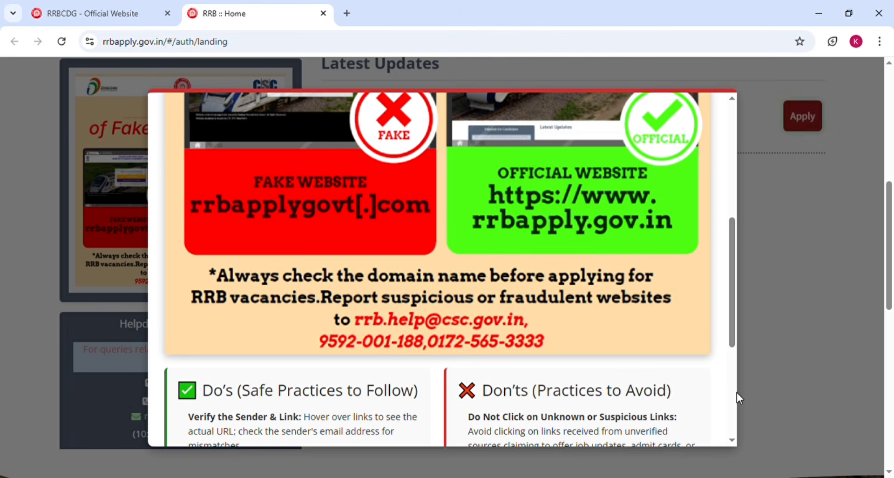
scroll(737, 393, "down", 5)
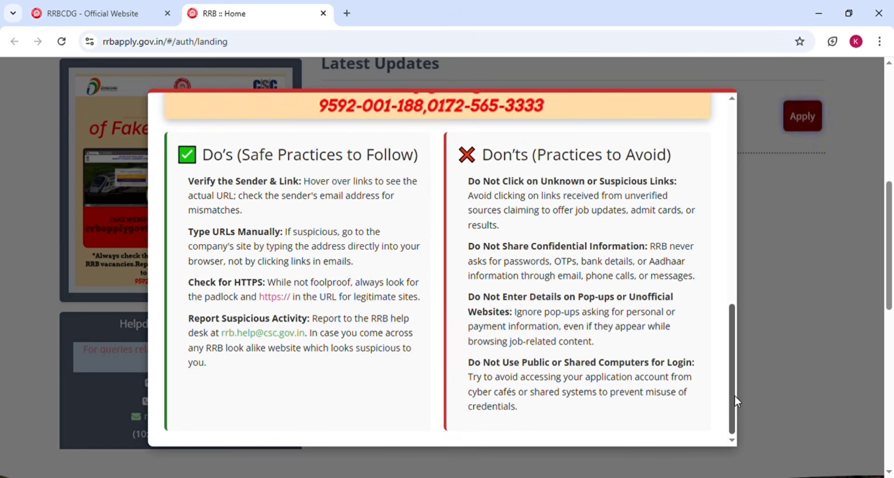
left_click(769, 321)
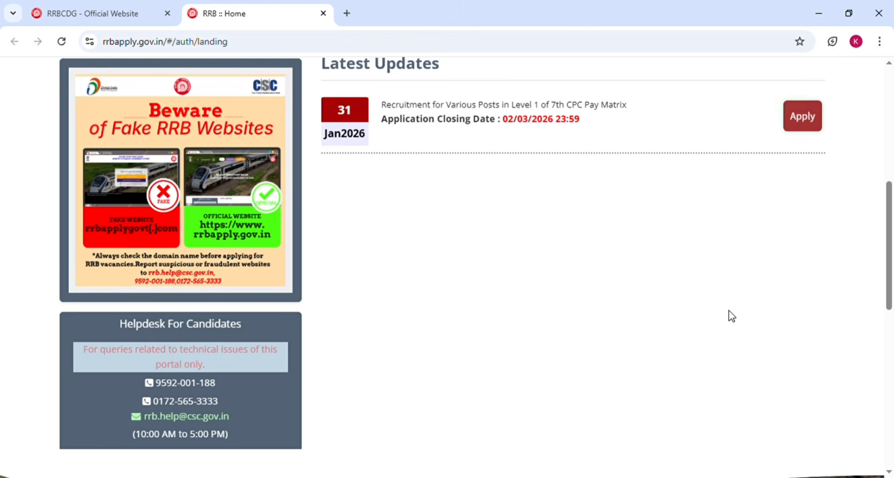
left_click(891, 156)
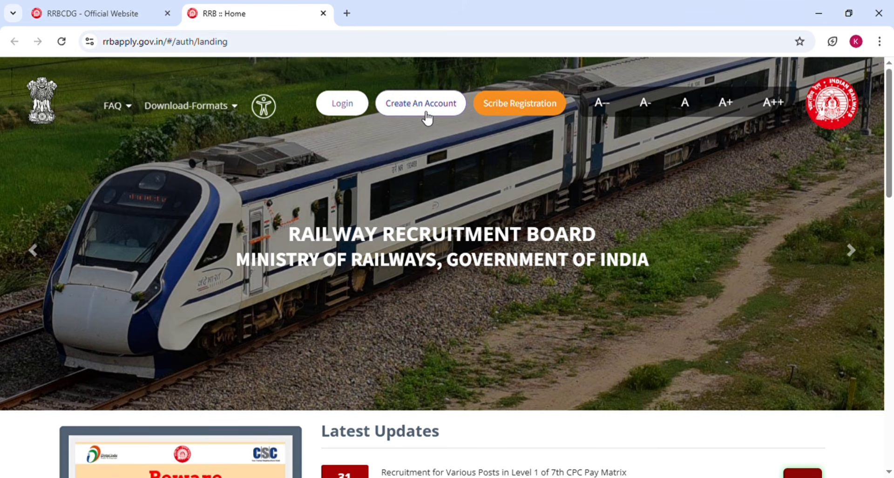
Open the Create An Account form, acknowledge the note, and set Country Of Nationality to India.
left_click(451, 100)
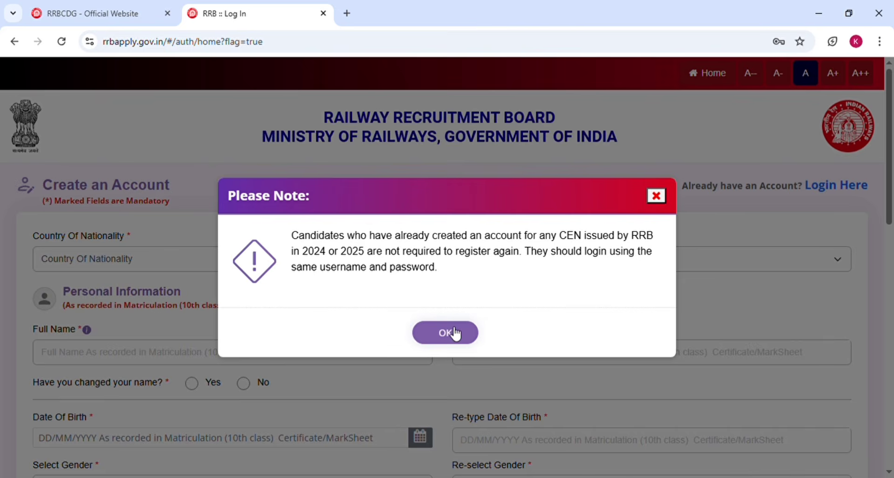
left_click(454, 335)
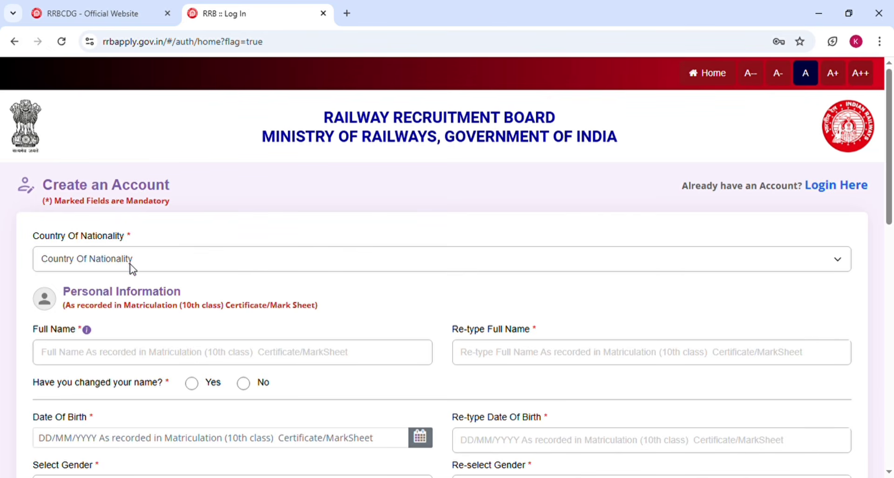
left_click(130, 263)
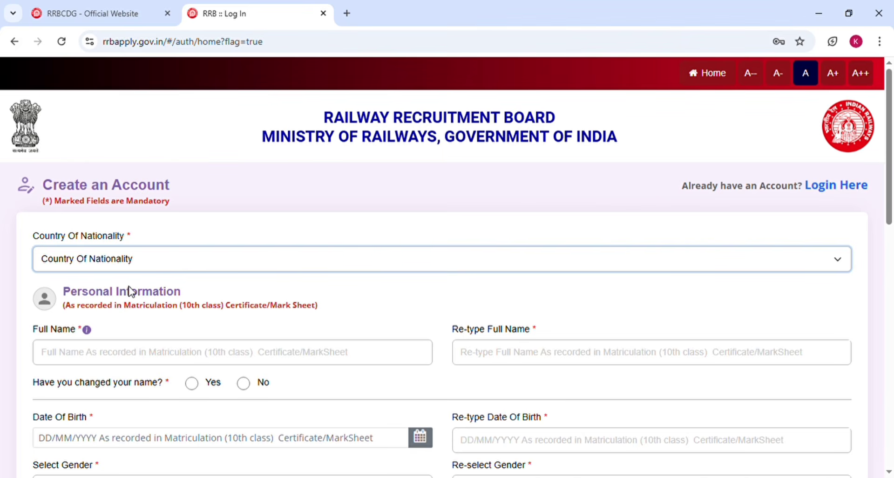
left_click(78, 302)
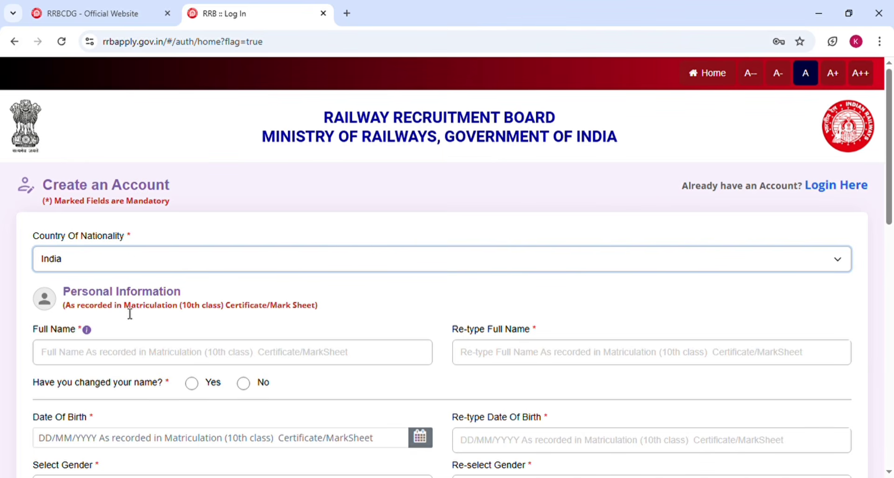
Move between the full-name fields and the nationality dropdown, keeping India selected.
left_click(83, 359)
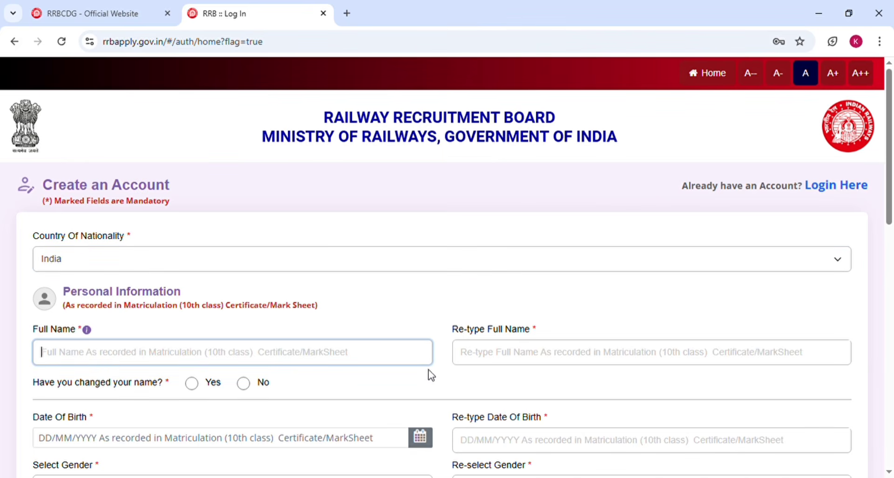
left_click(475, 362)
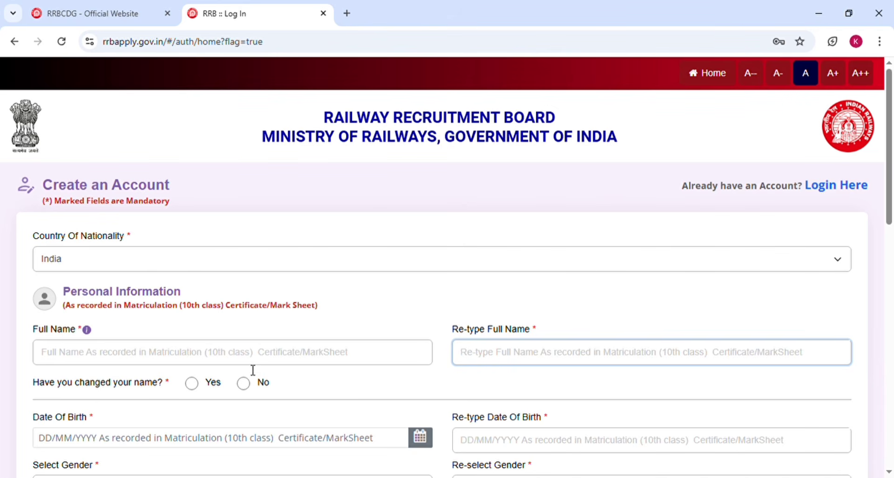
left_click(111, 260)
left_click(83, 359)
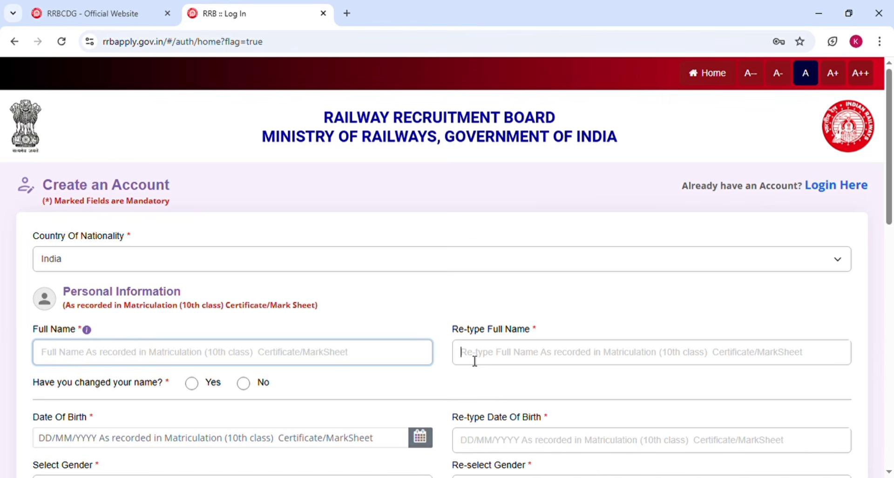
left_click(111, 260)
left_click(82, 359)
left_click(70, 261)
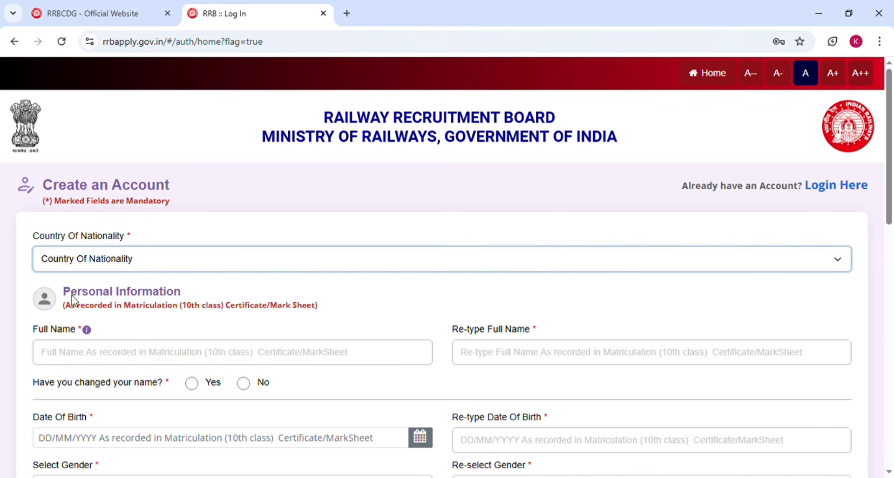
left_click(79, 301)
left_click(83, 359)
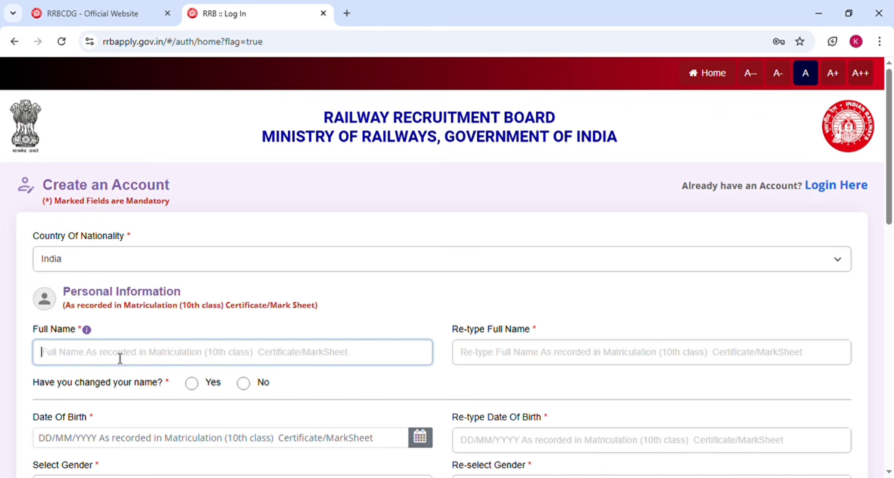
left_click(74, 260)
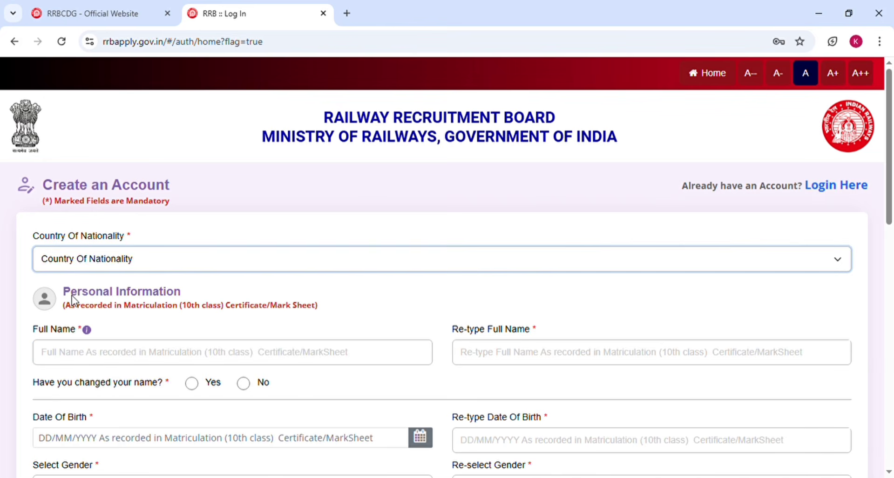
left_click(78, 301)
left_click(82, 359)
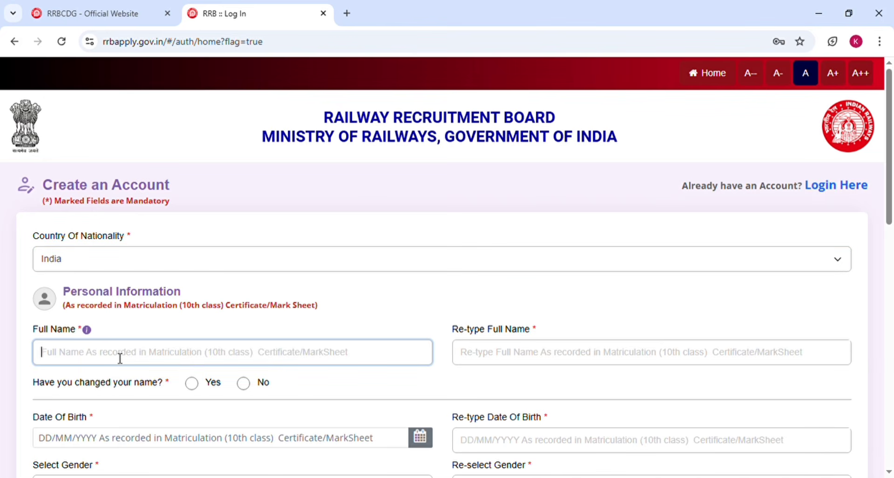
left_click(70, 259)
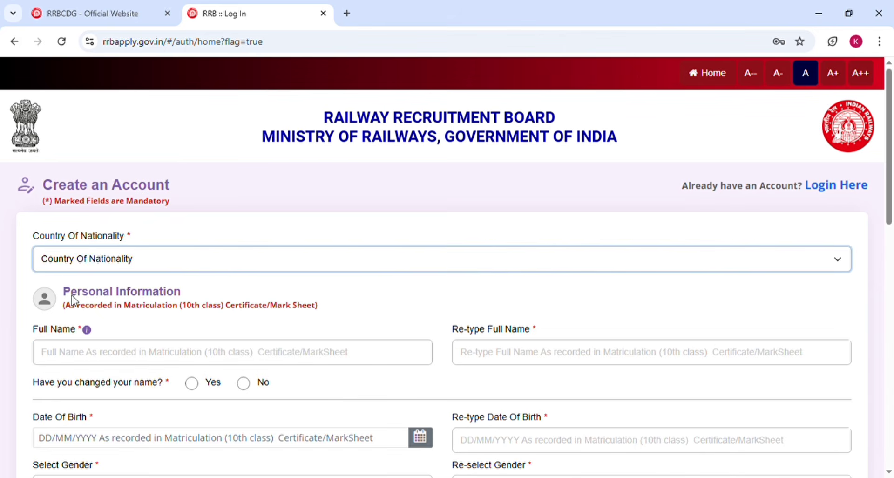
left_click(86, 302)
left_click(83, 359)
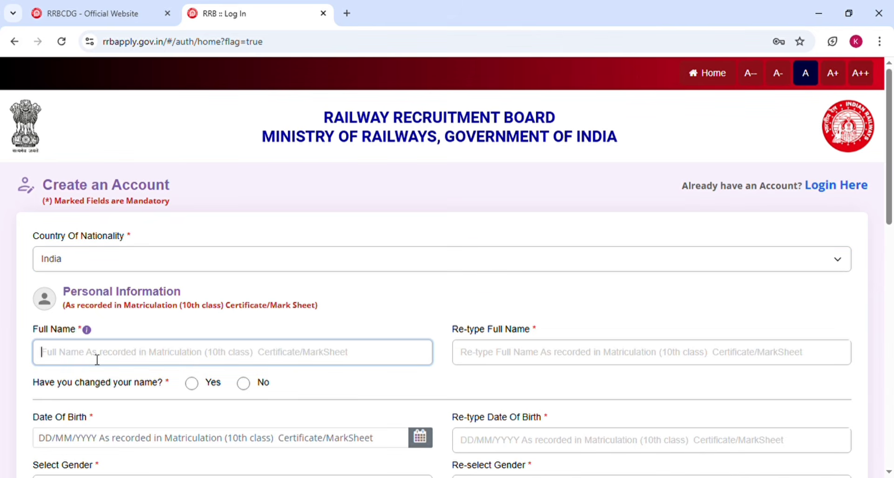
left_click(70, 260)
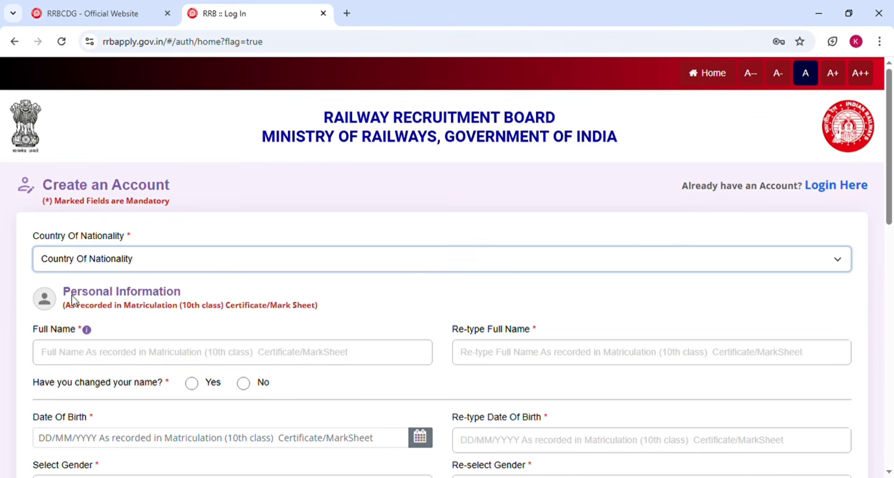
left_click(77, 301)
left_click(80, 357)
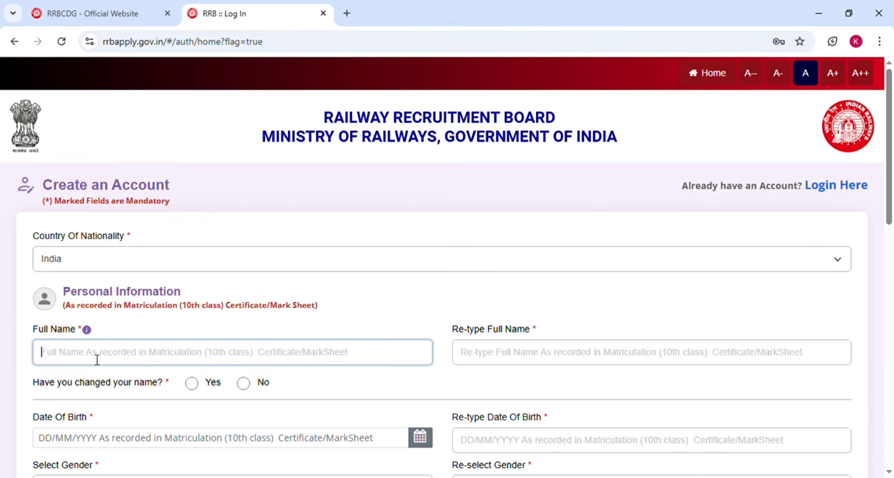
left_click(73, 259)
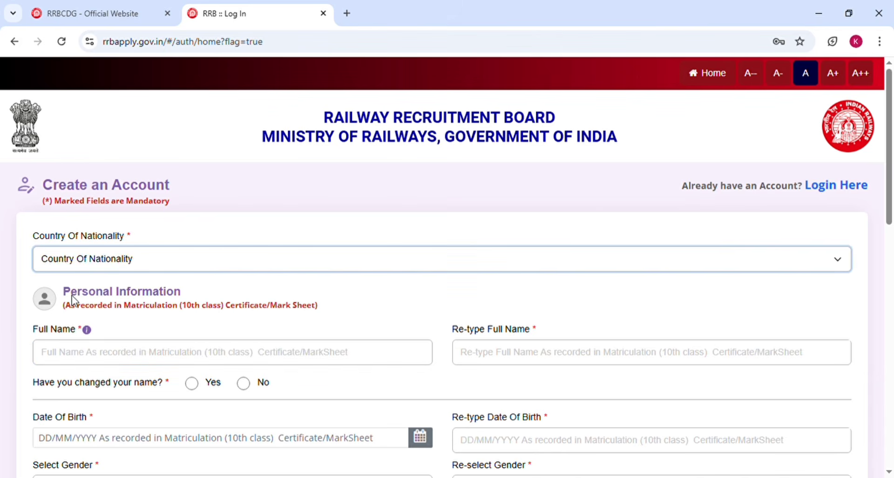
left_click(71, 295)
left_click(475, 361)
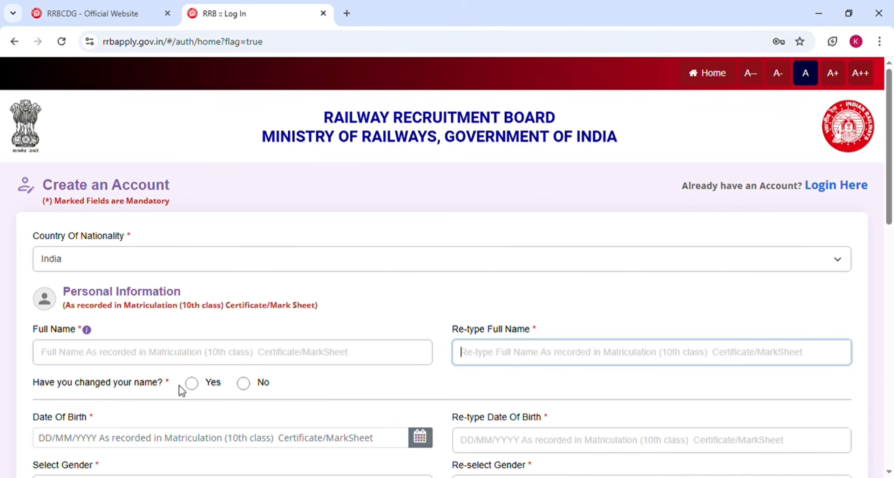
Answer No to the name-change question after briefly selecting Yes and its notice.
left_click(192, 384)
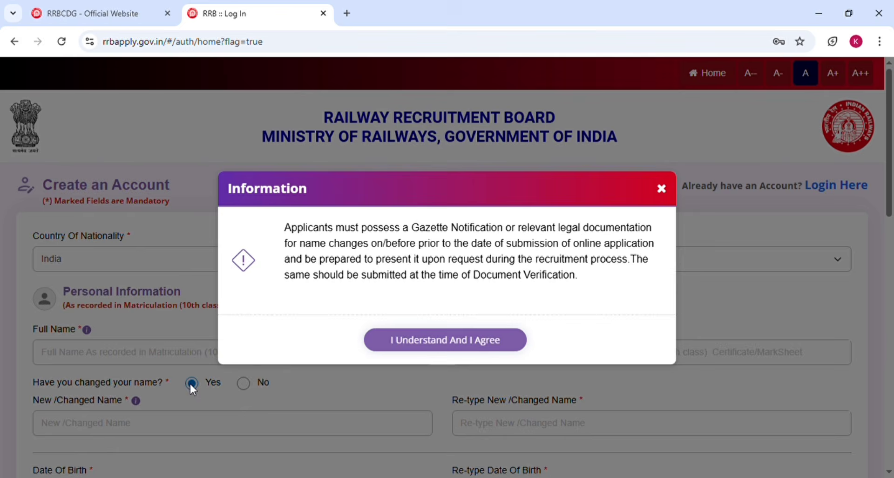
left_click(459, 348)
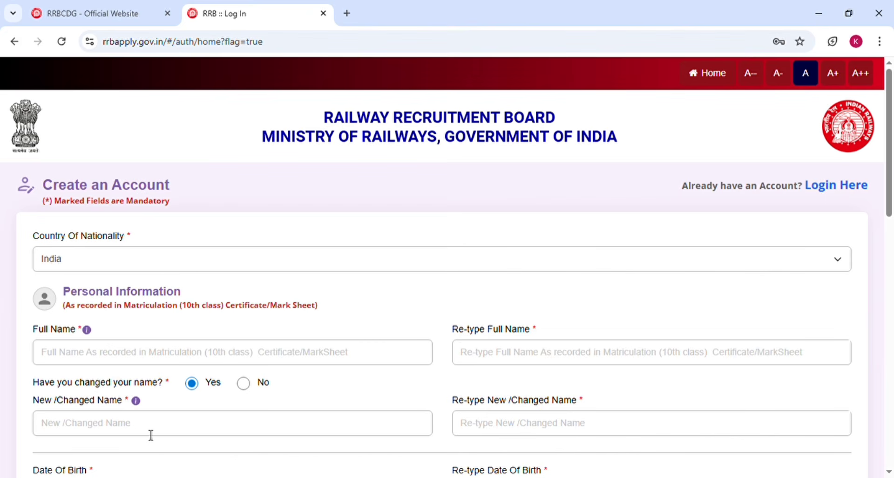
left_click(584, 430)
left_click(247, 394)
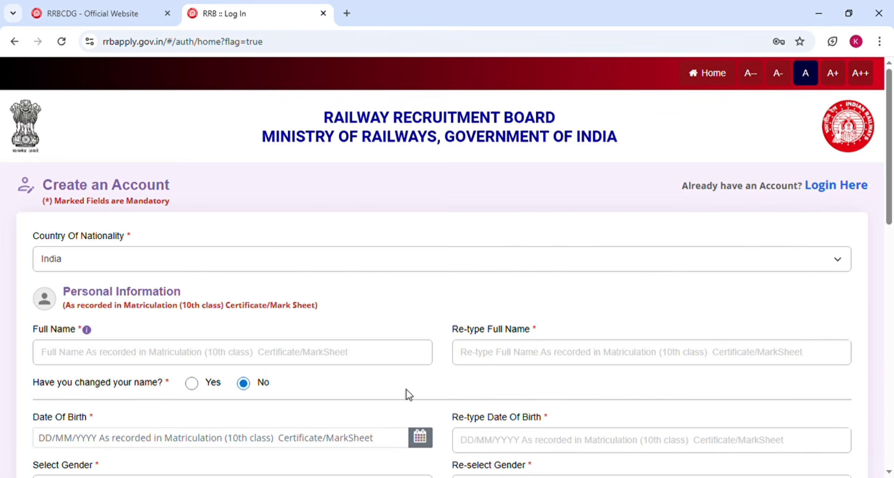
Set the date of birth to 10/07/2001 and the gender to Male.
scroll(409, 395, "down", 5)
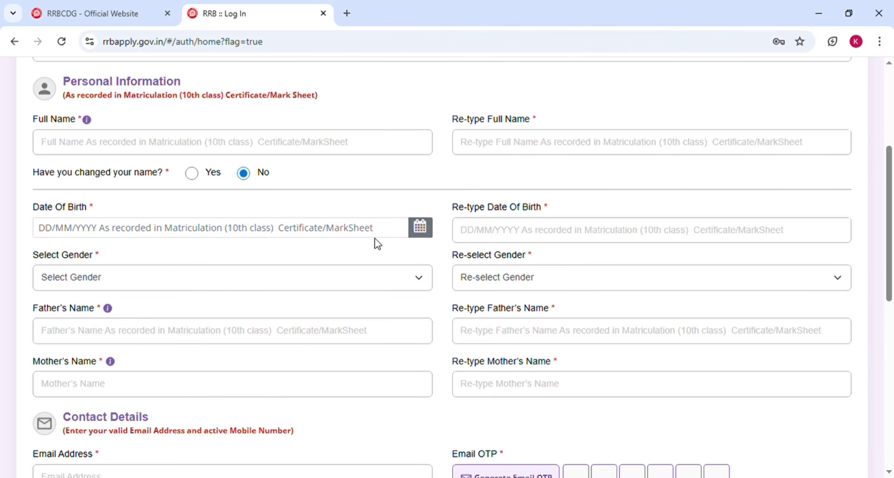
left_click(415, 230)
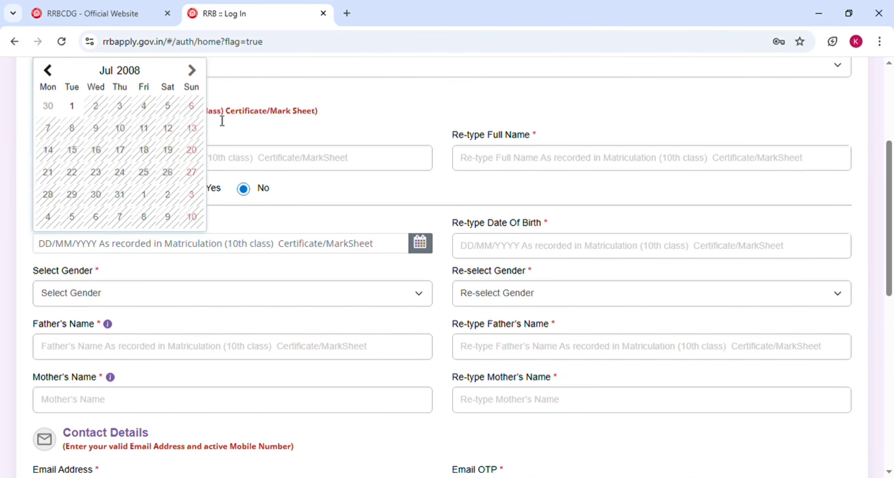
left_click(135, 72)
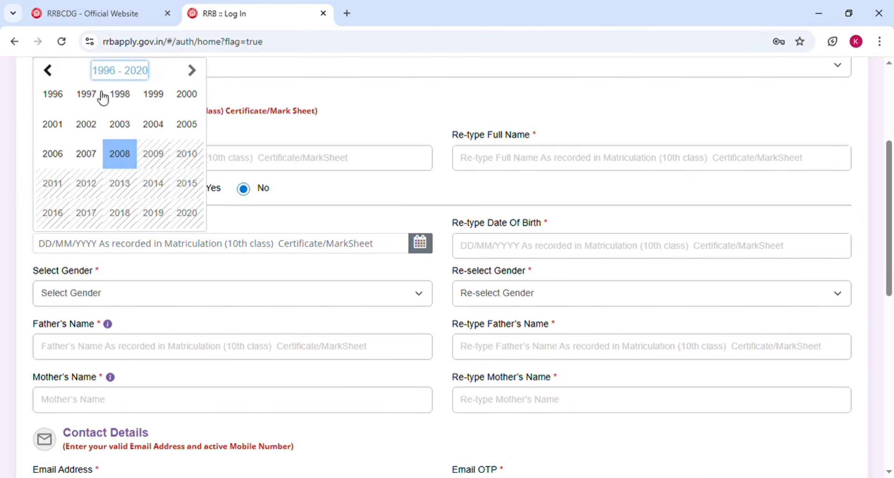
left_click(55, 127)
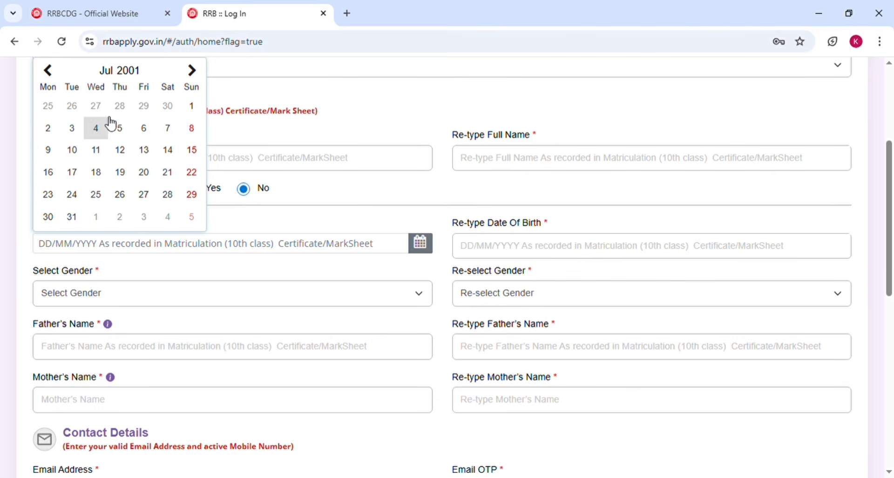
left_click(75, 150)
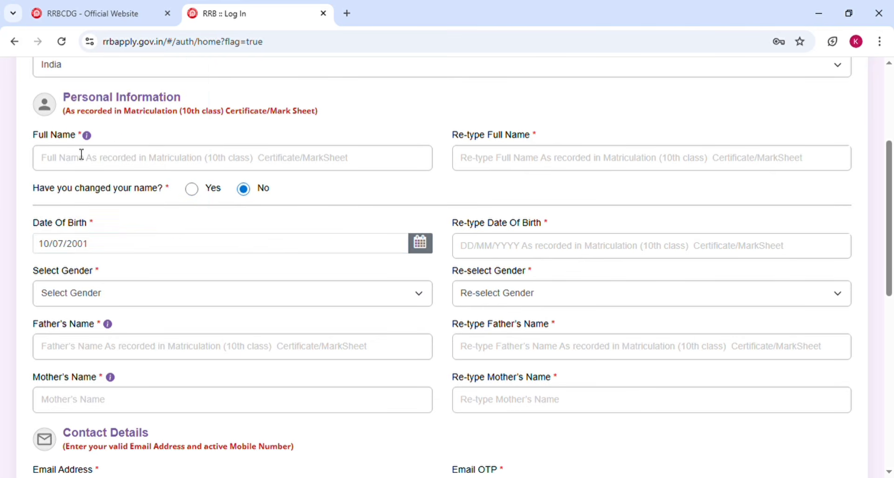
left_click(486, 242)
key("Tab")
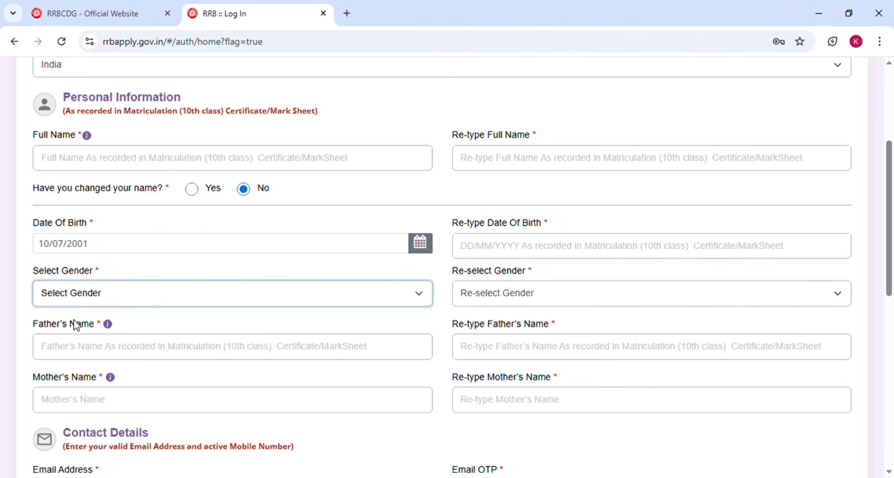
key("Down")
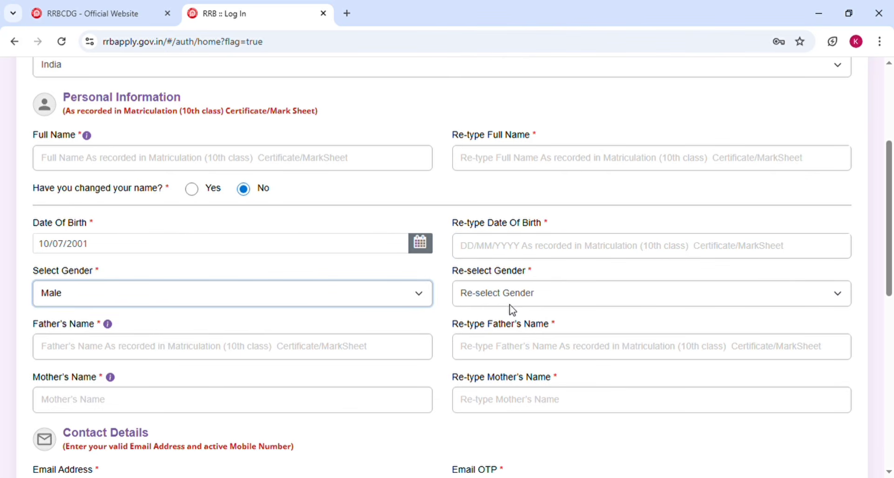
Set Re-select Gender to Male so it matches the first gender entry.
key("Tab")
key("Down")
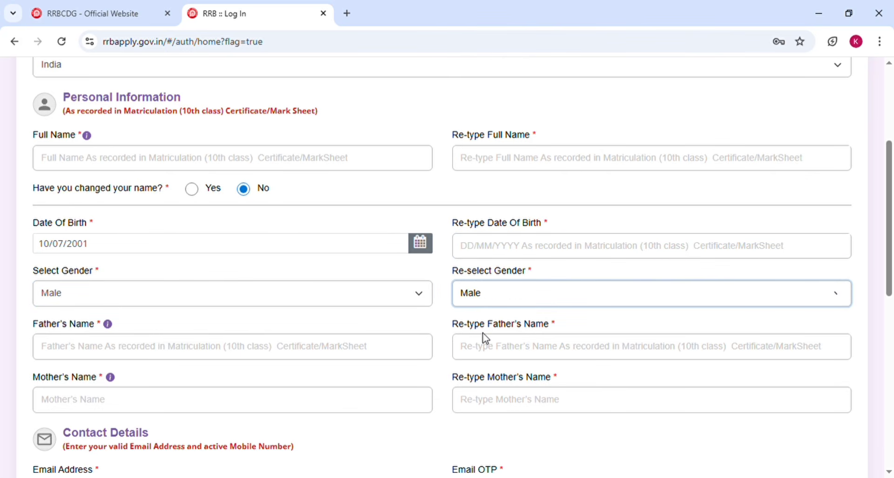
key("Up")
key("Down")
key("Up")
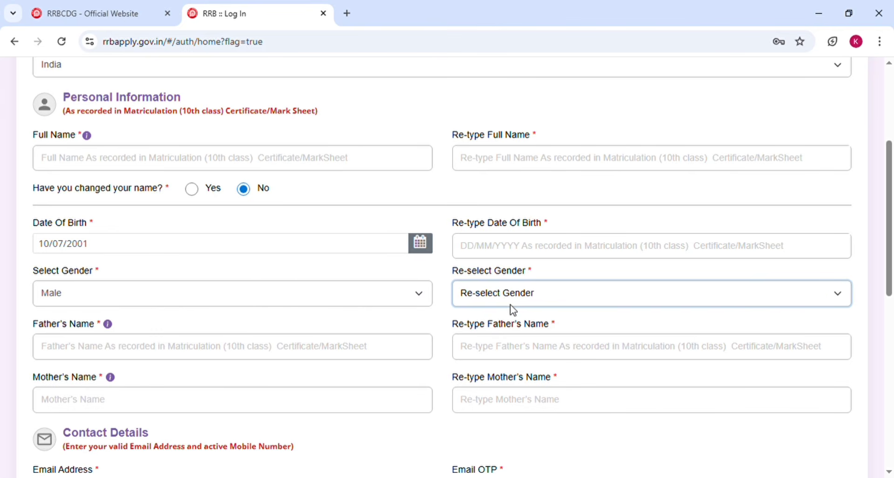
key("Down")
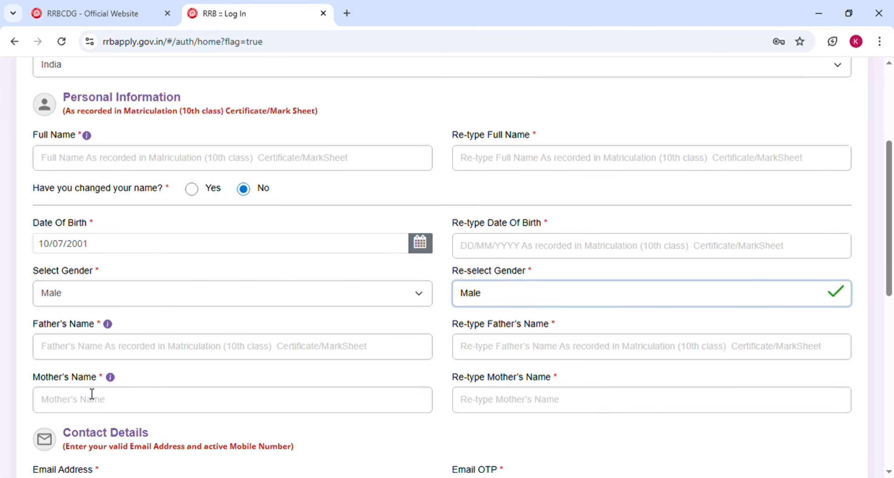
Visit the Father's Name, Mother's Name and re-type Mother's Name fields, then scroll down.
left_click(117, 350)
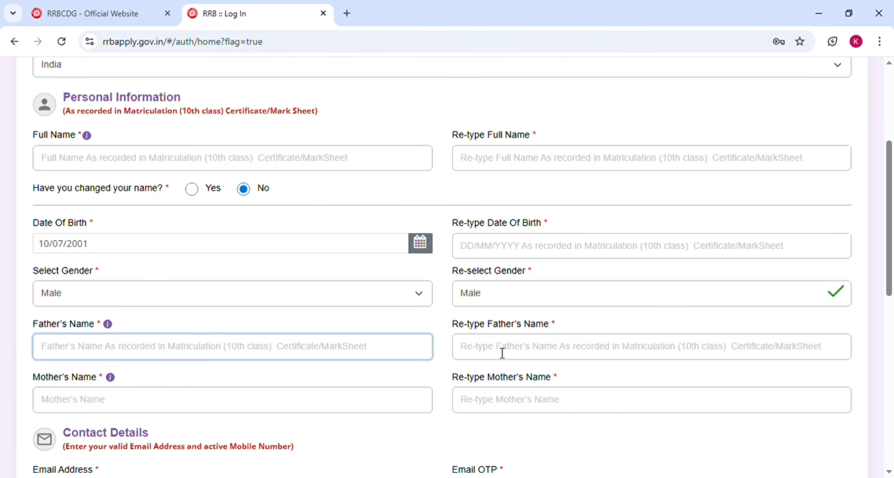
left_click(315, 414)
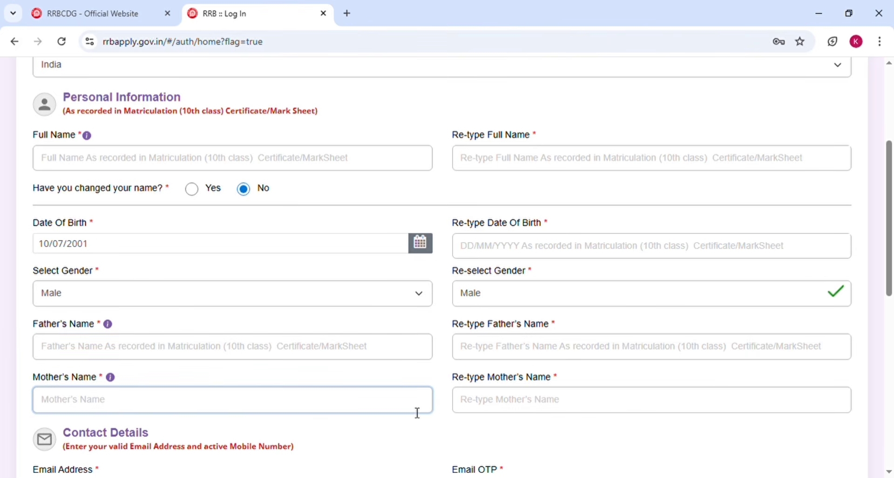
left_click(493, 410)
left_click(527, 431)
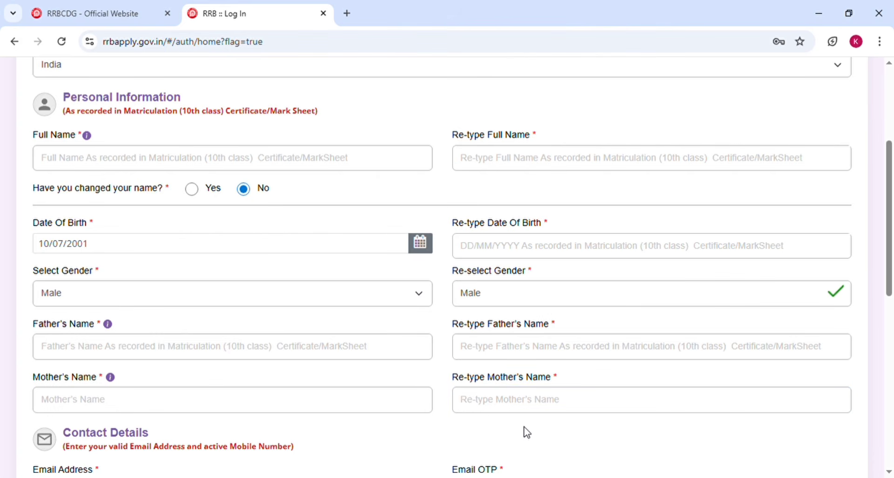
scroll(527, 432, "down", 6)
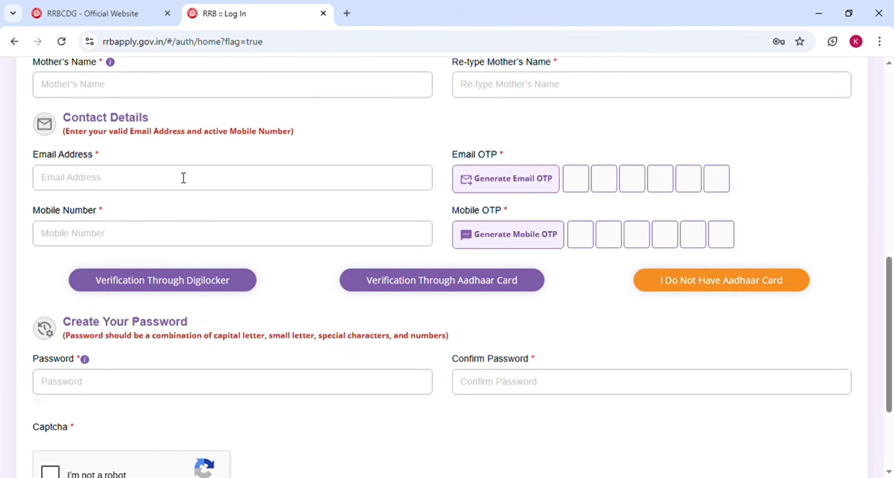
Start entering the applicant's email address in the email field.
left_click(184, 177)
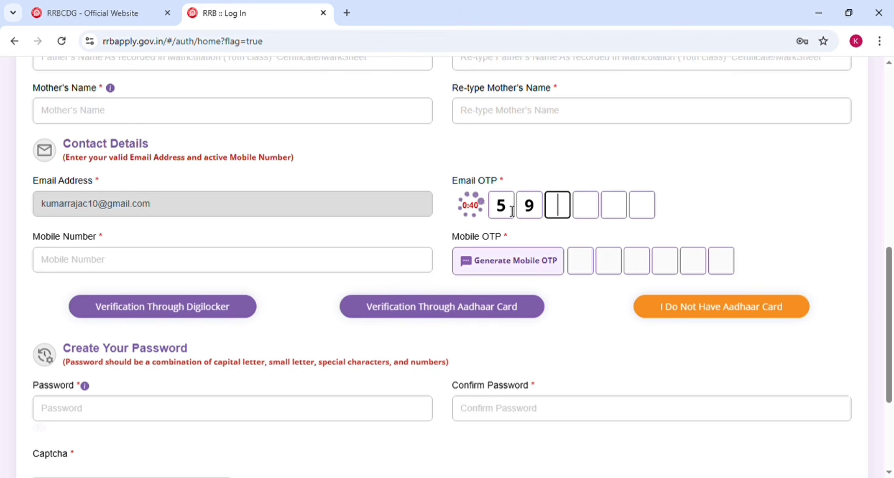
type("69")
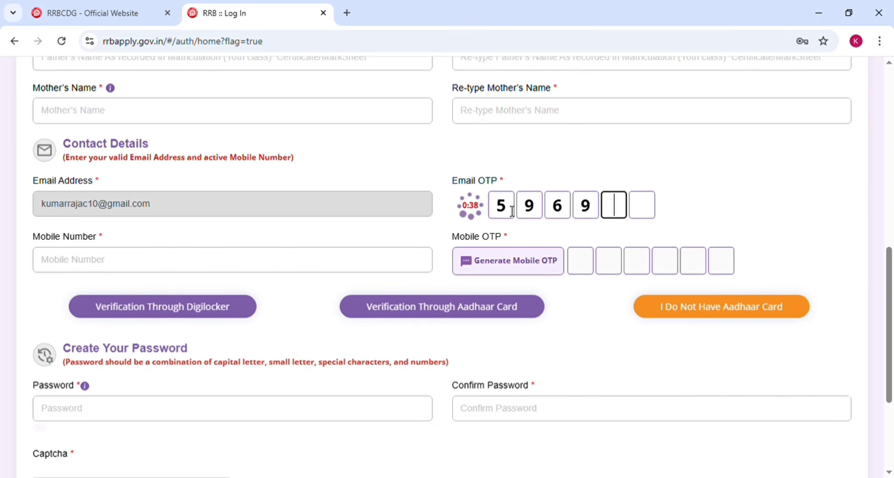
type("8")
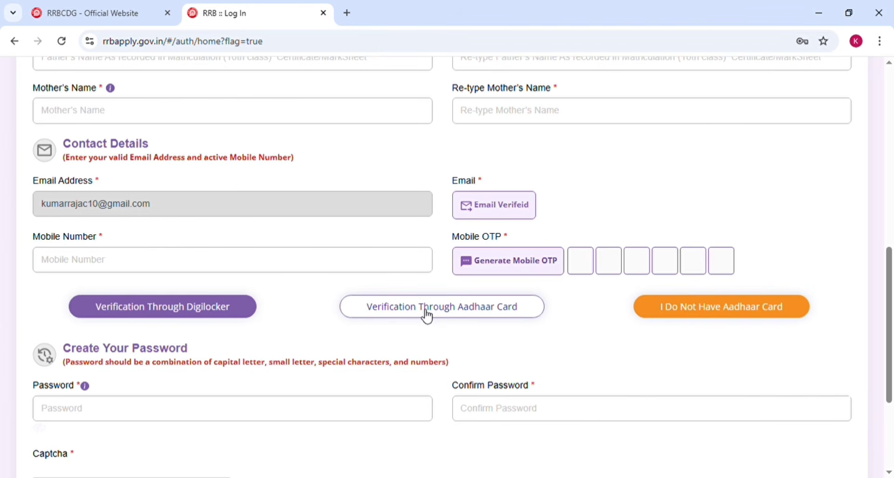
left_click(670, 318)
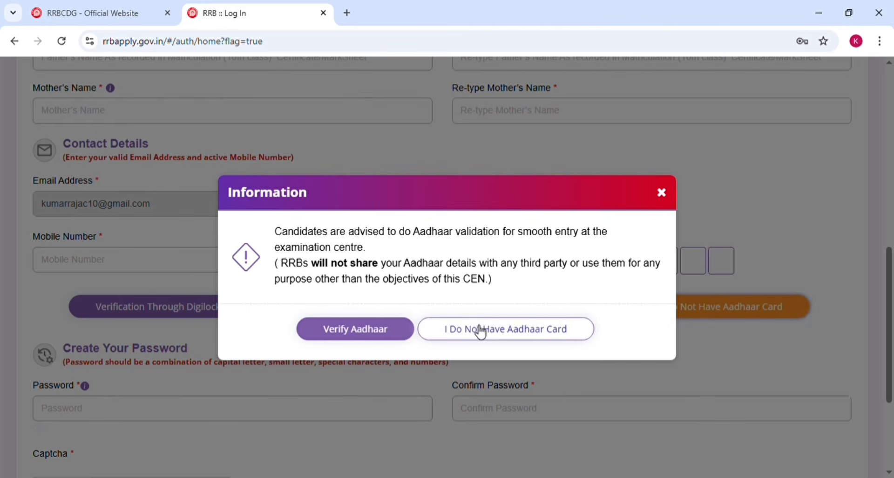
left_click(527, 329)
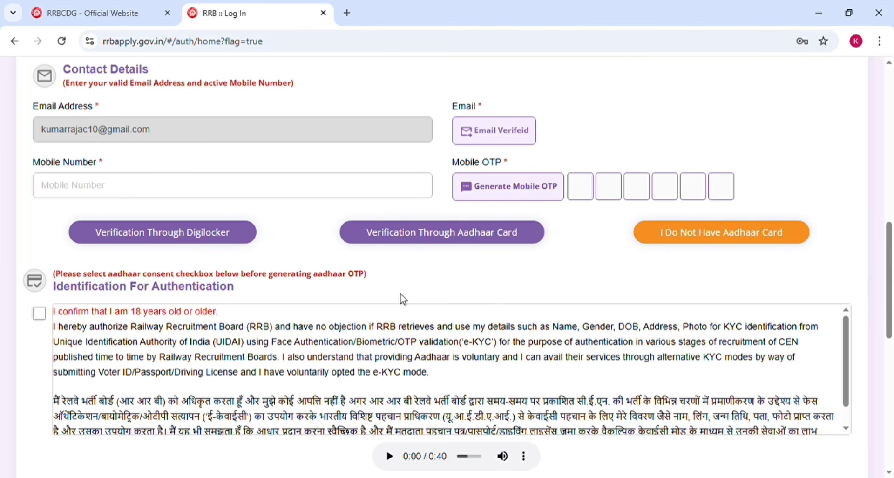
scroll(404, 299, "down", 2)
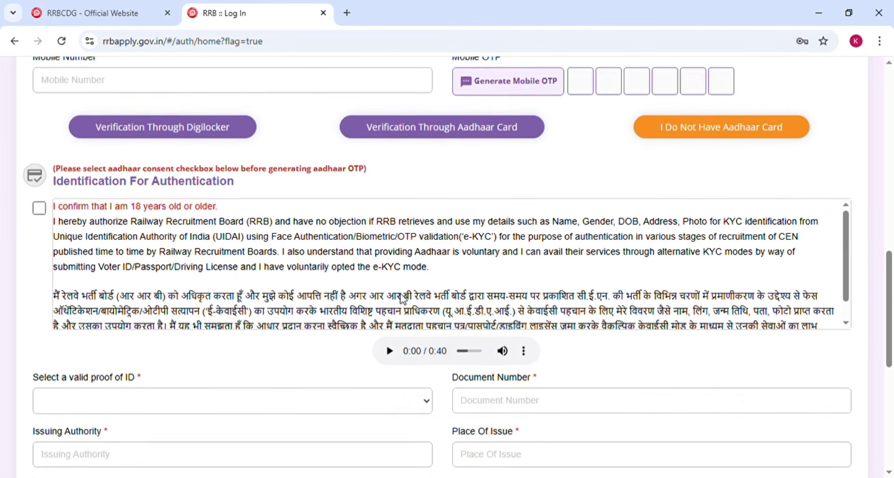
scroll(403, 298, "down", 1)
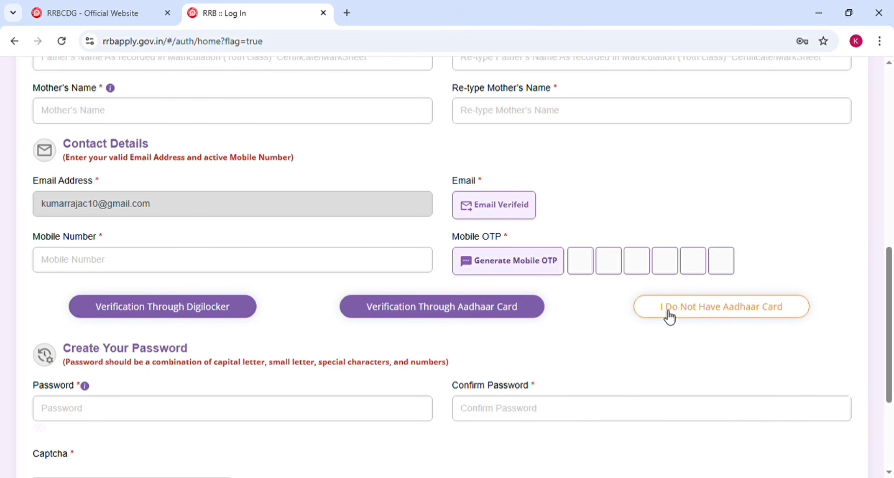
Choose and confirm I Do Not Have Aadhaar Card, then scroll to the ID proof fields.
left_click(670, 312)
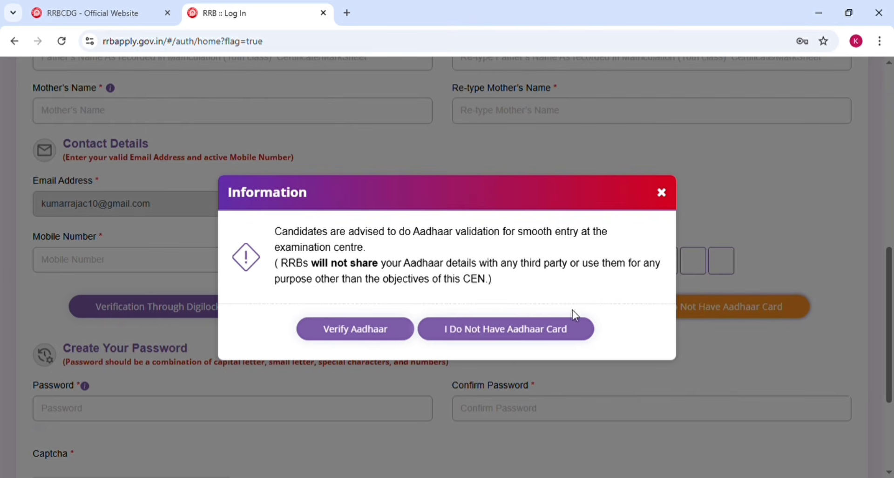
left_click(481, 331)
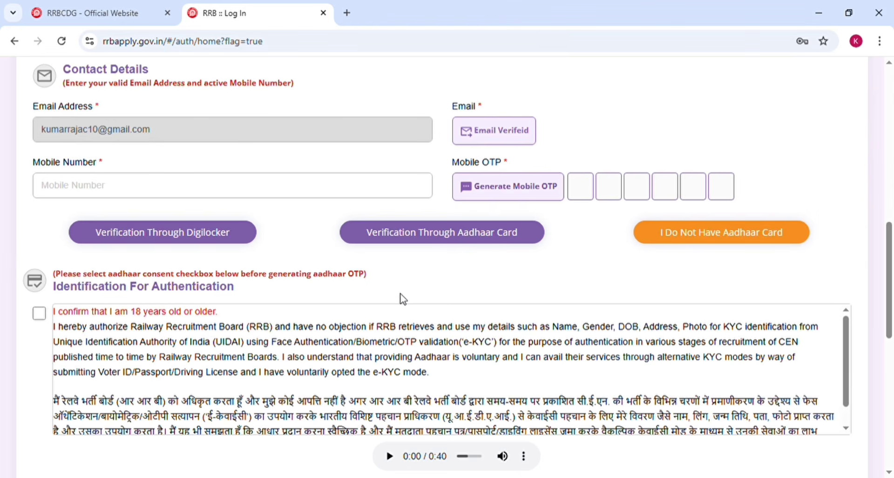
scroll(403, 298, "down", 1)
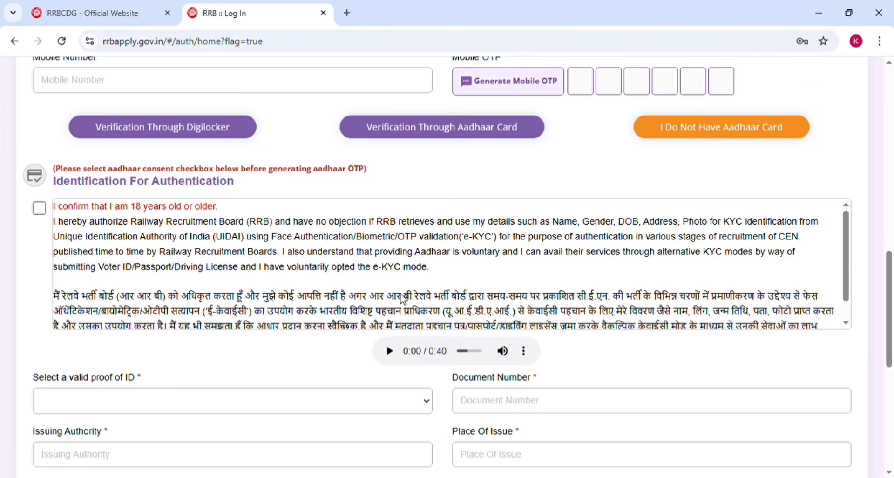
scroll(403, 299, "down", 2)
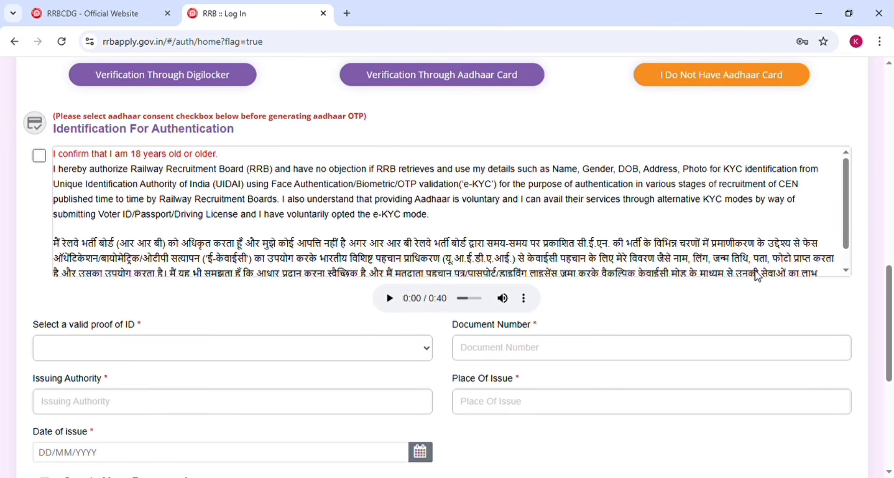
Tick the Aadhaar e-KYC consent box and select Driving license as the proof of ID.
scroll(850, 261, "down", 1)
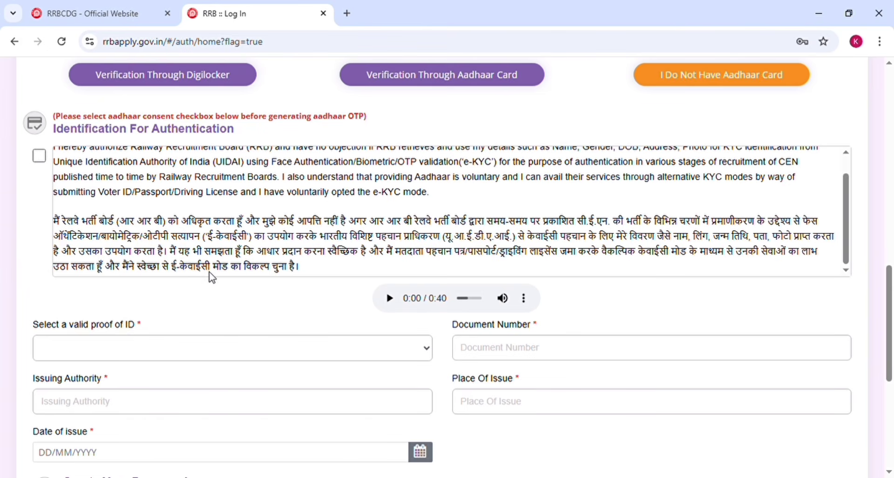
left_click(37, 156)
left_click(95, 348)
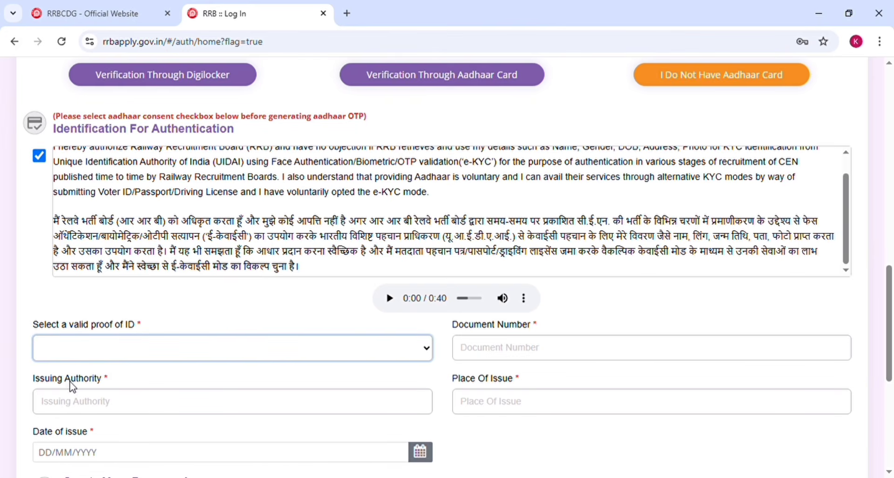
left_click(72, 387)
left_click(84, 354)
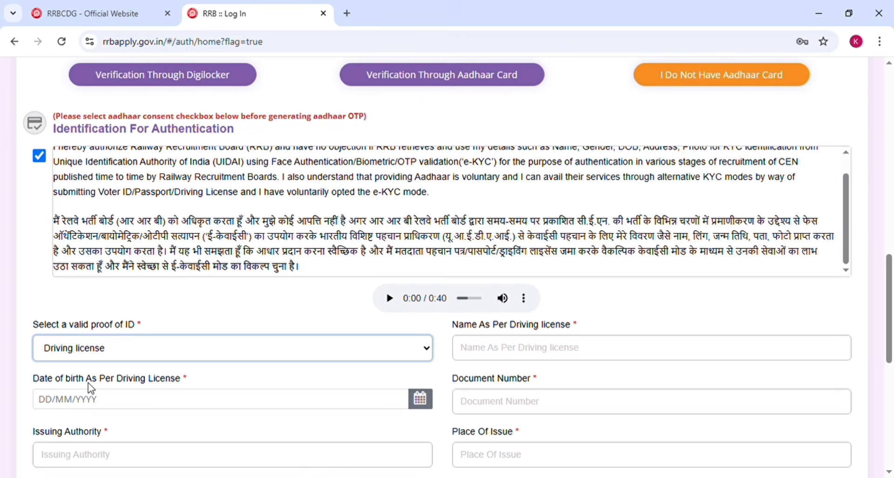
left_click(92, 409)
left_click(97, 348)
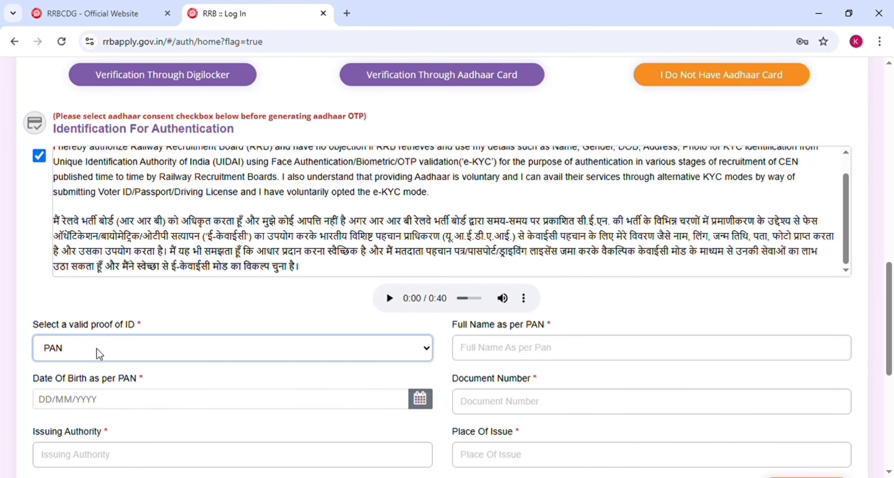
left_click(101, 385)
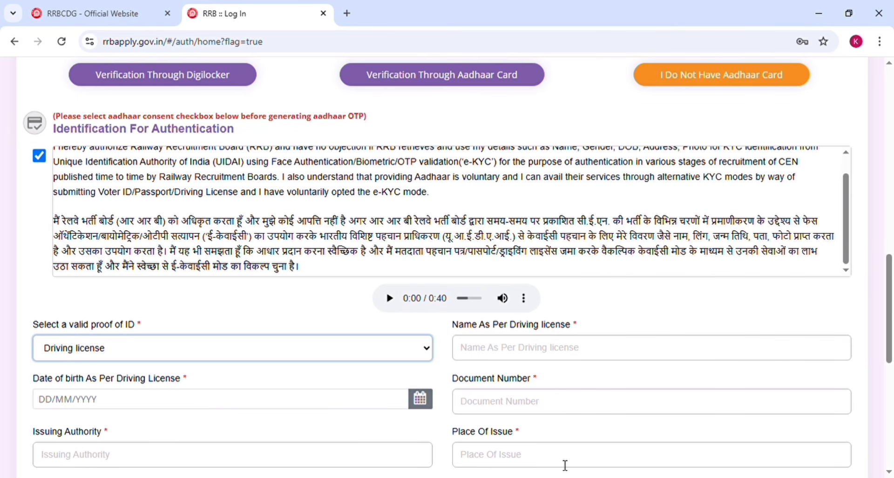
left_click(890, 402)
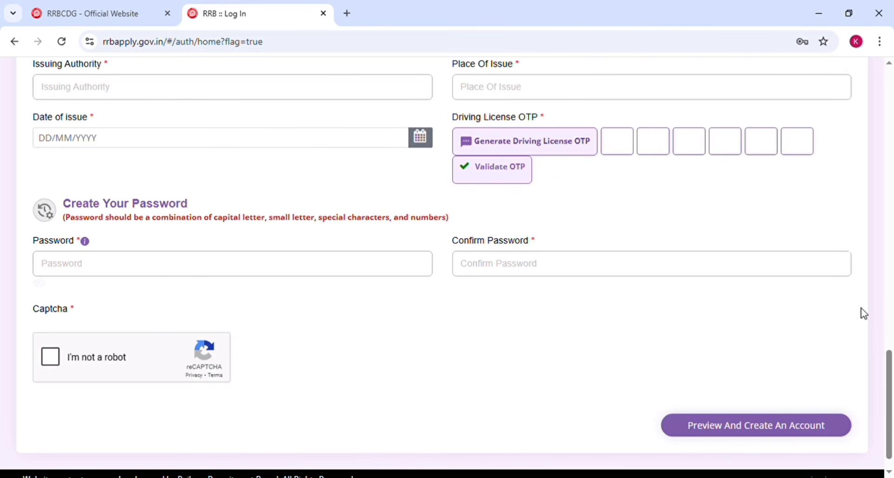
scroll(864, 313, "up", 1)
scroll(864, 314, "up", 4)
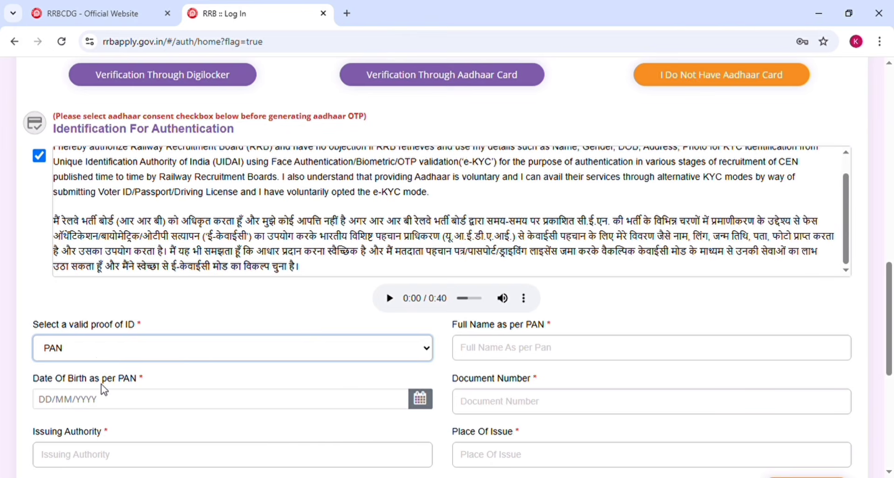
left_click(101, 385)
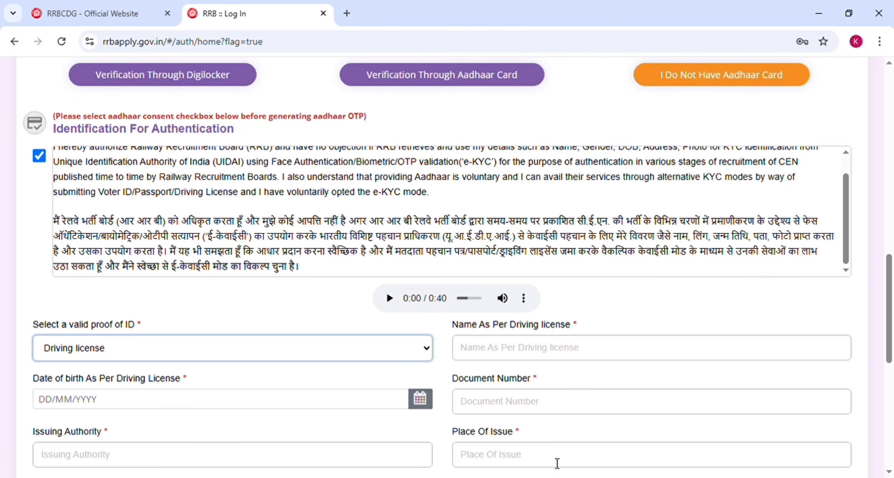
left_click(888, 416)
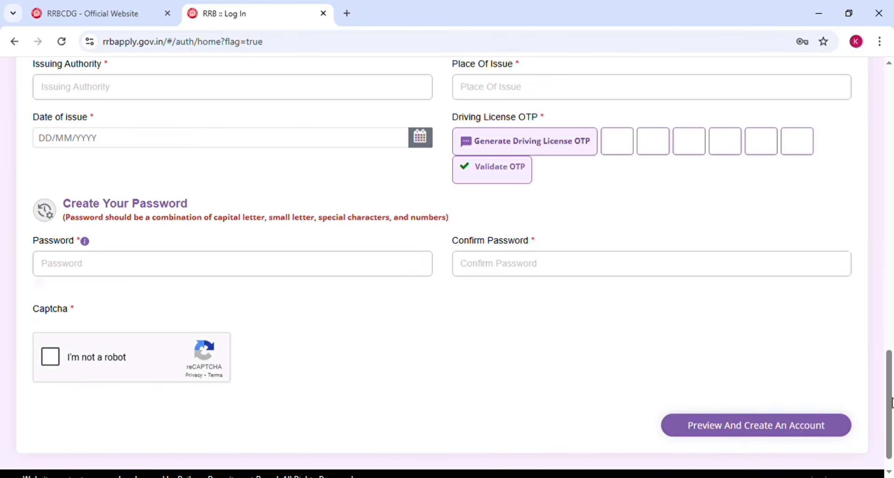
scroll(864, 313, "up", 1)
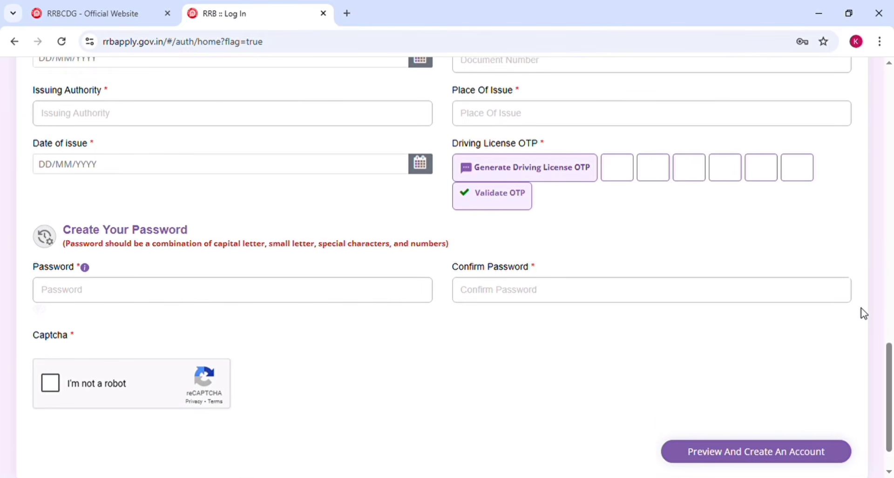
scroll(864, 314, "up", 4)
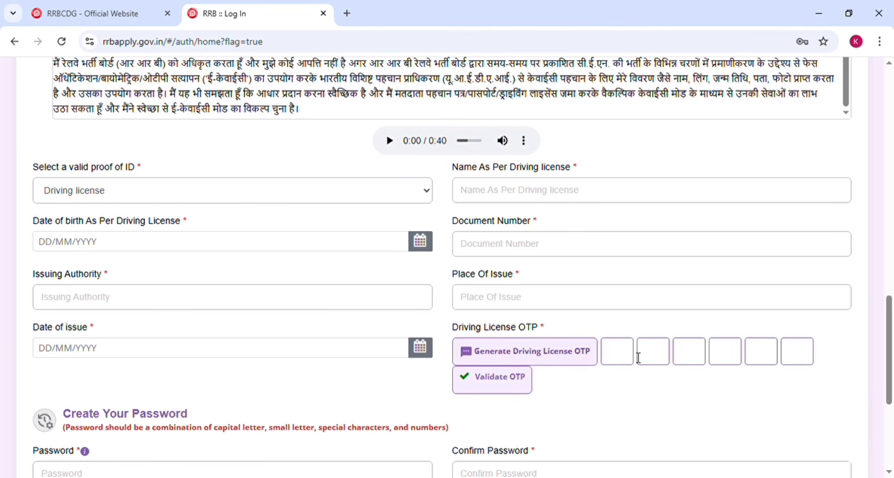
Change the proof of ID to PAN, then choose Verification Through Aadhaar Card.
left_click(383, 192)
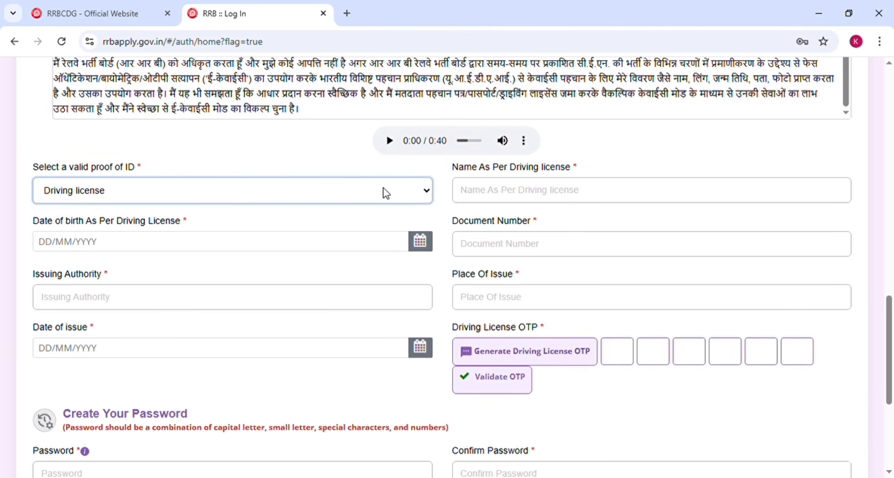
key("Down")
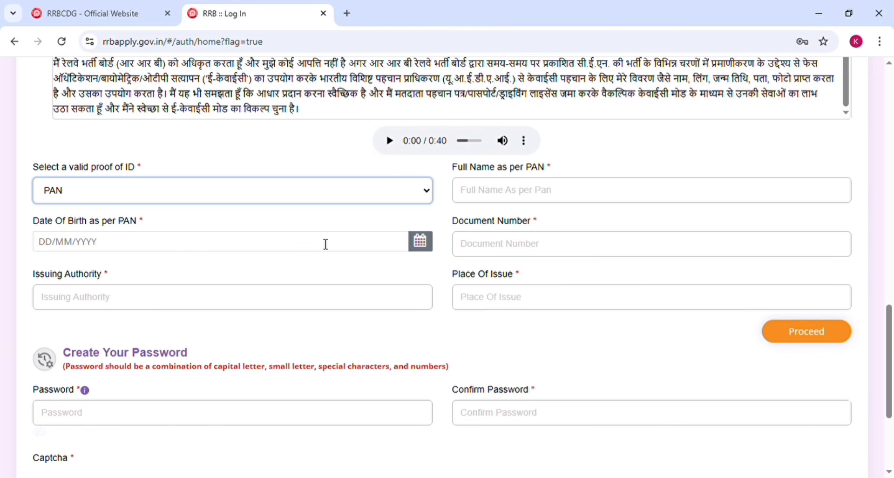
left_click(779, 362)
scroll(780, 366, "down", 2)
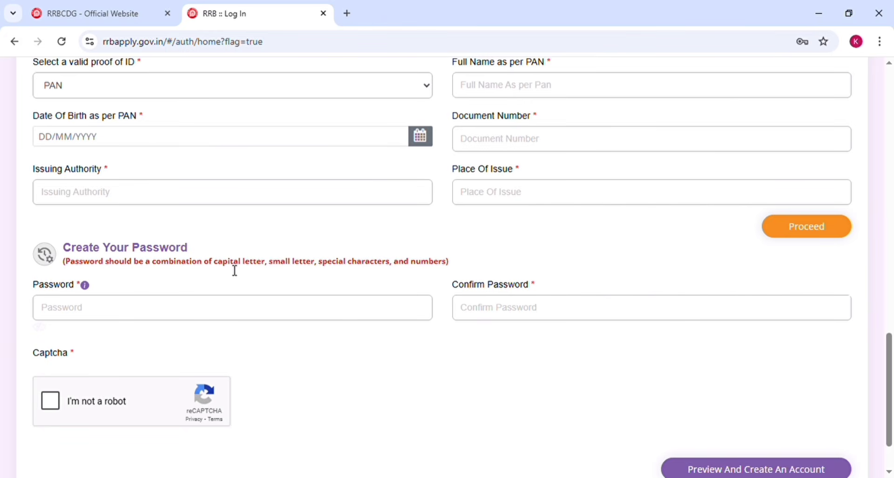
left_click(413, 317)
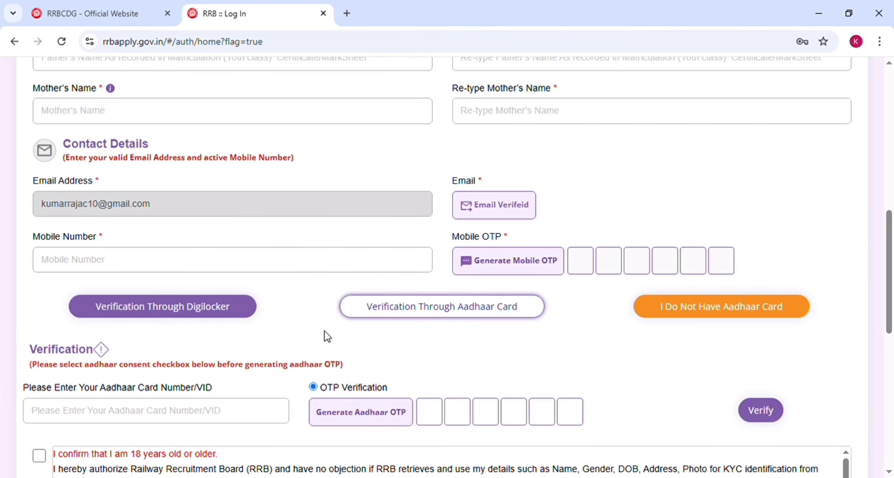
Verify the Aadhaar number with its OTP and complete the not-a-robot captcha for the new account.
scroll(326, 337, "down", 3)
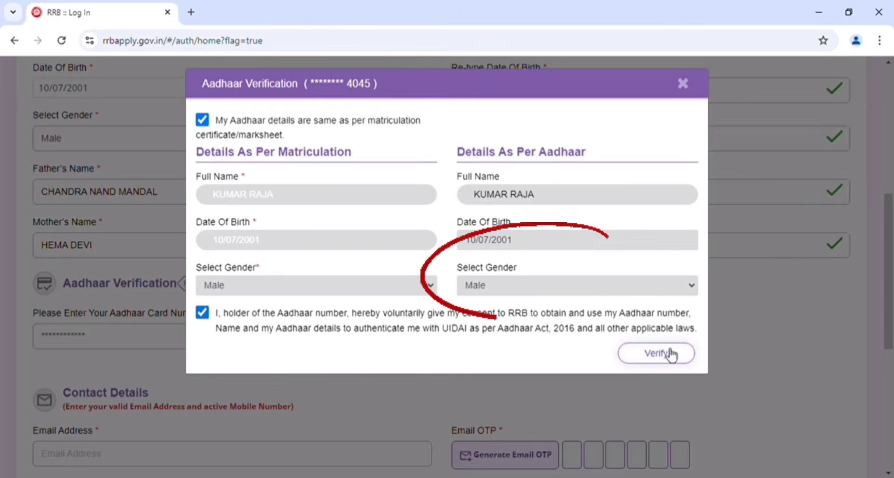
left_click(671, 354)
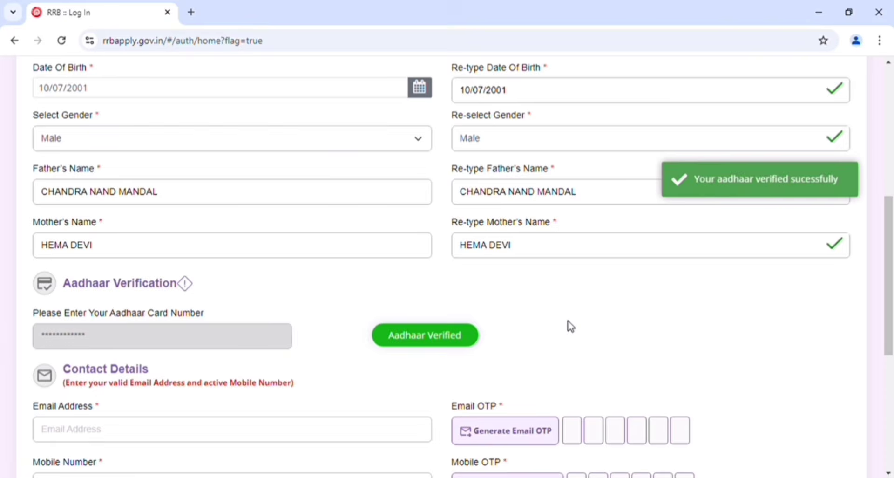
left_click(616, 258)
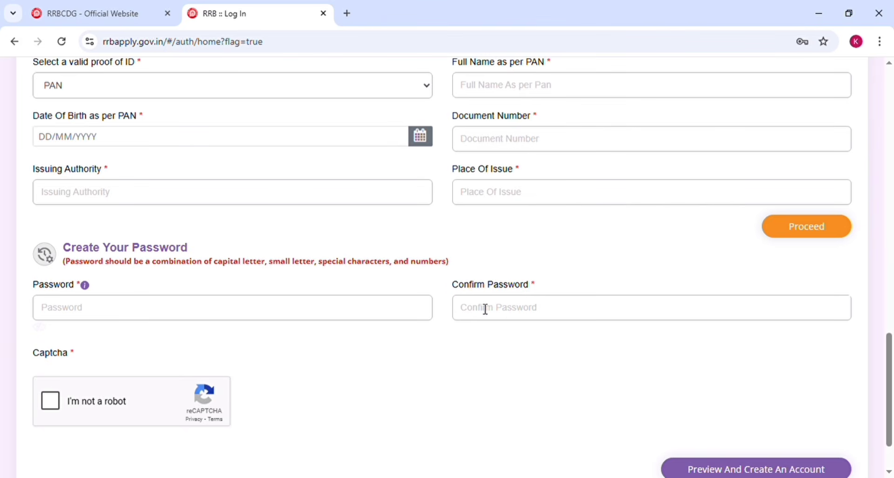
left_click(48, 412)
scroll(890, 468, "down", 2)
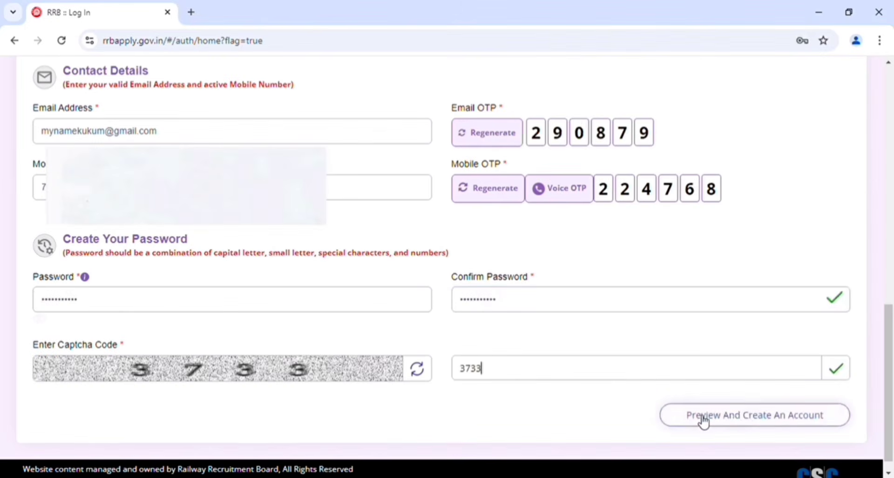
Preview the account details, tick 'I have re-checked the above details' and request account creation.
left_click(740, 416)
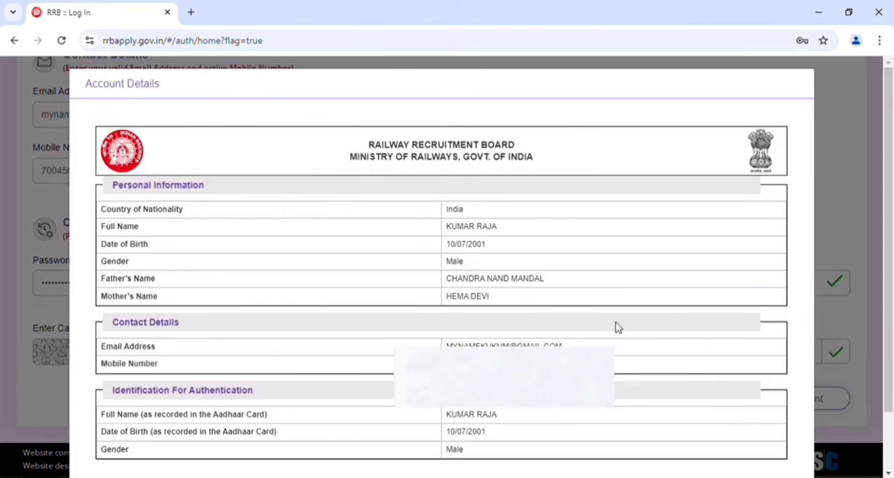
scroll(619, 326, "down", 3)
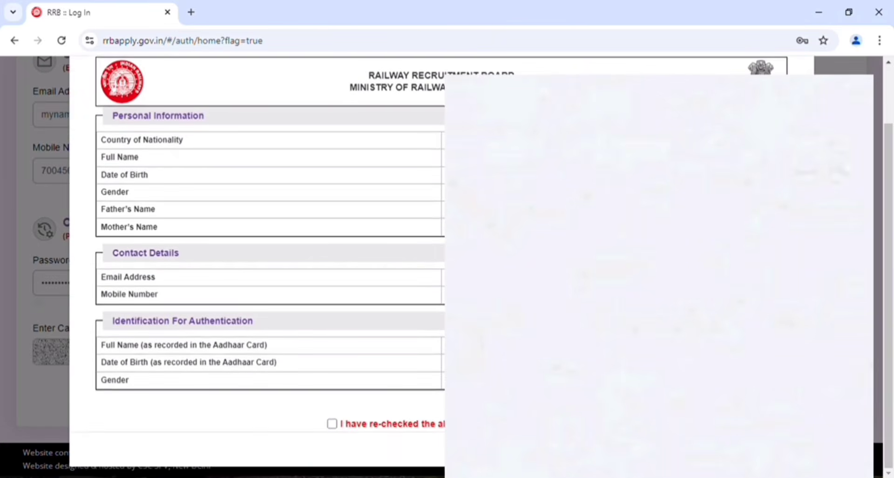
left_click(332, 424)
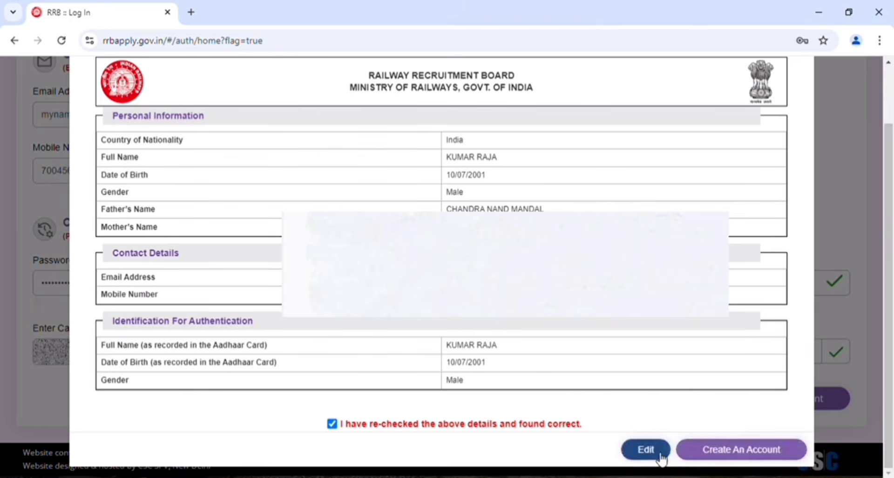
left_click(735, 452)
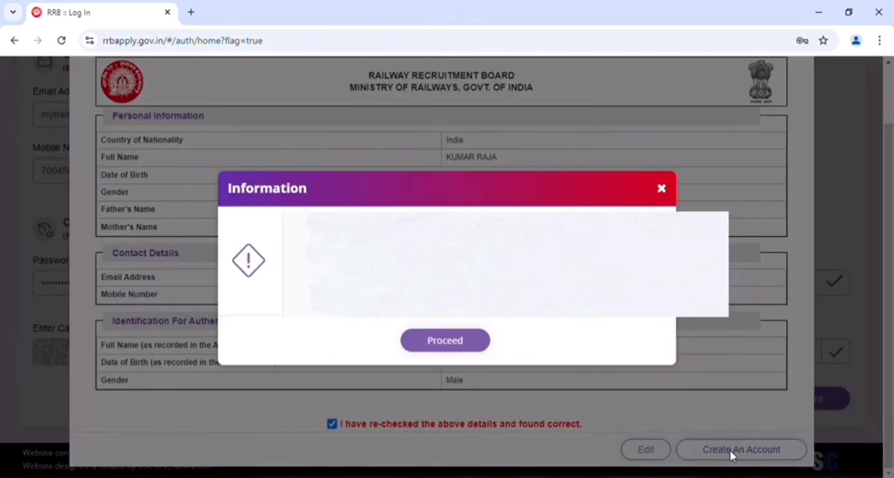
Proceed past the Information warning to create the candidate account.
left_click(445, 341)
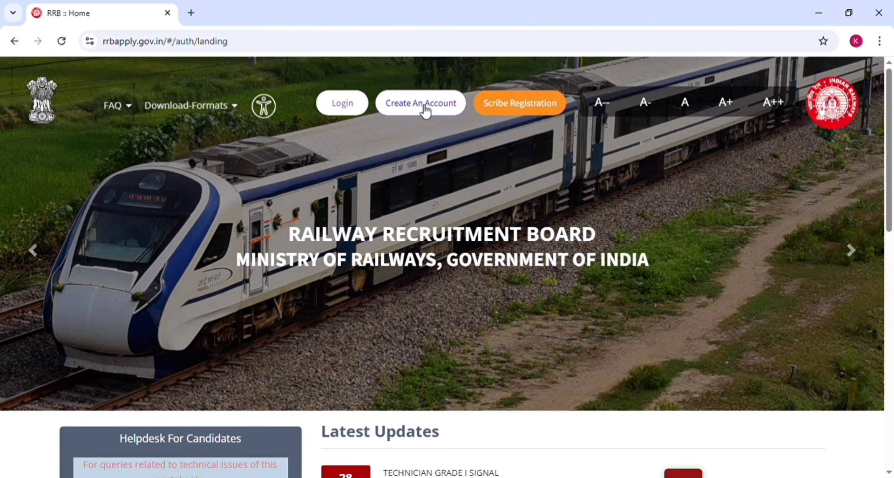
Open the 'Login with RRB Account Credential' form and clear the prefilled password.
left_click(354, 103)
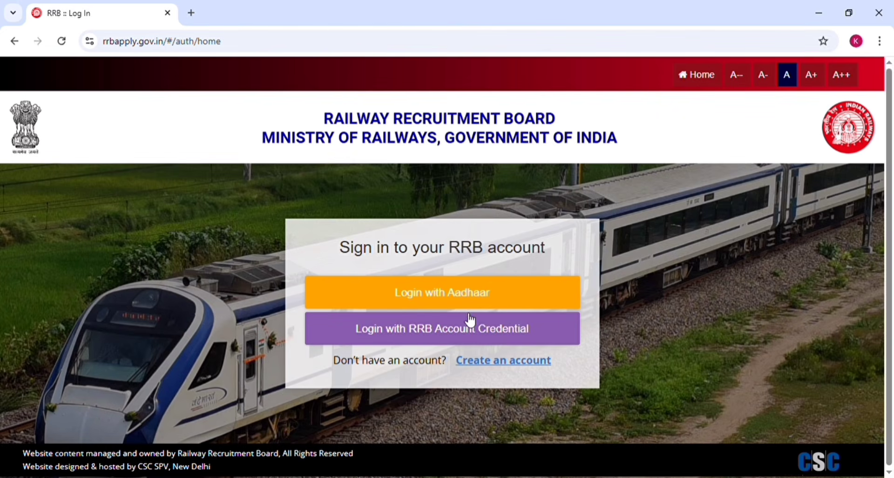
left_click(438, 332)
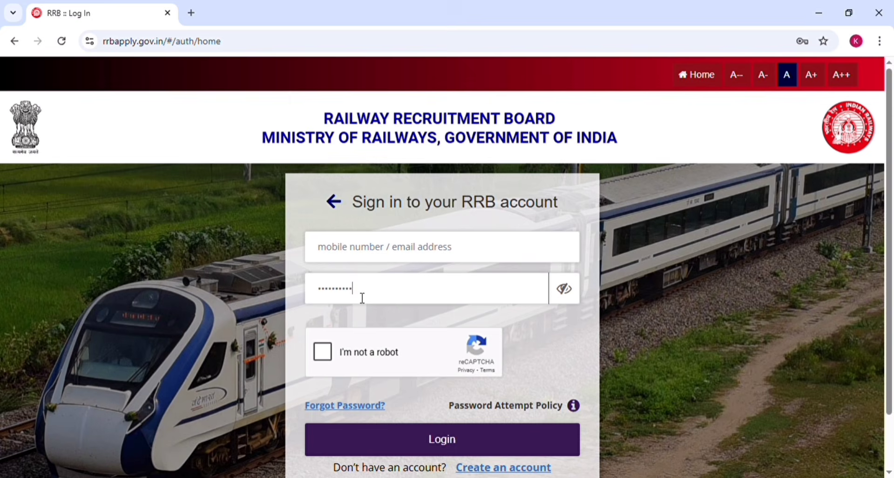
key("ctrl+a")
key("BackSpace")
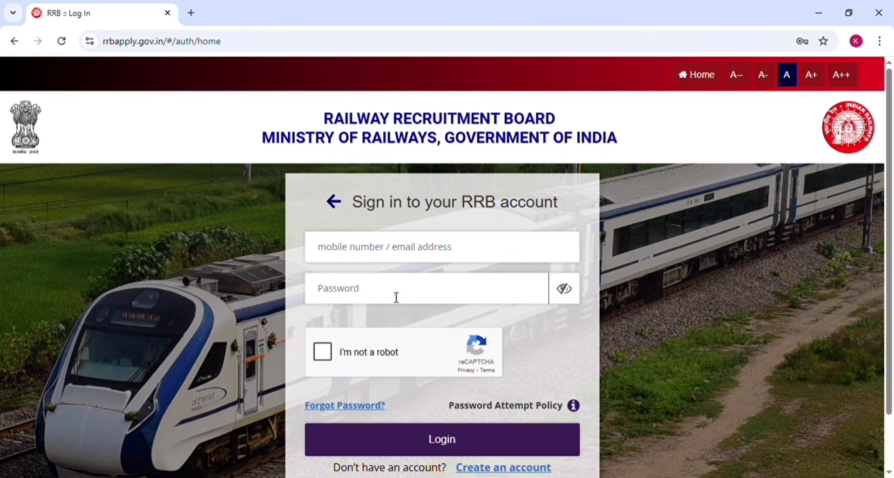
Pass the reCAPTCHA 'I'm not a robot' check and submit the account login.
left_click(322, 356)
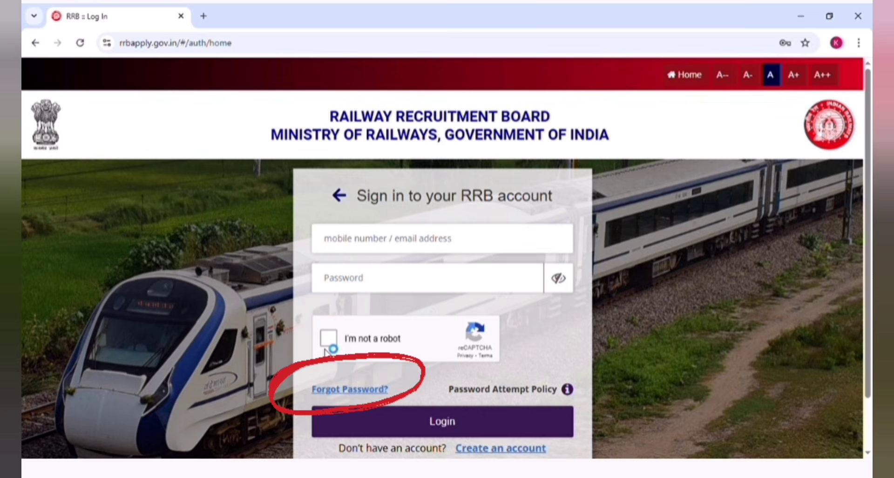
left_click(349, 409)
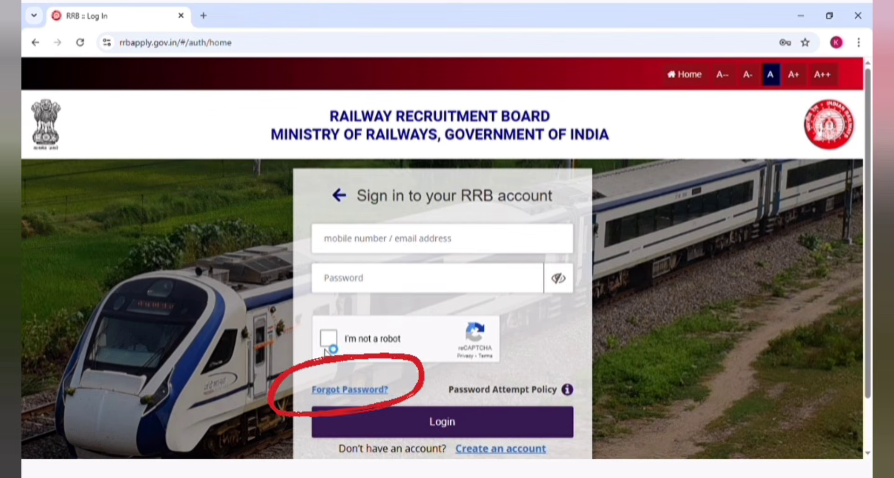
left_click(326, 350)
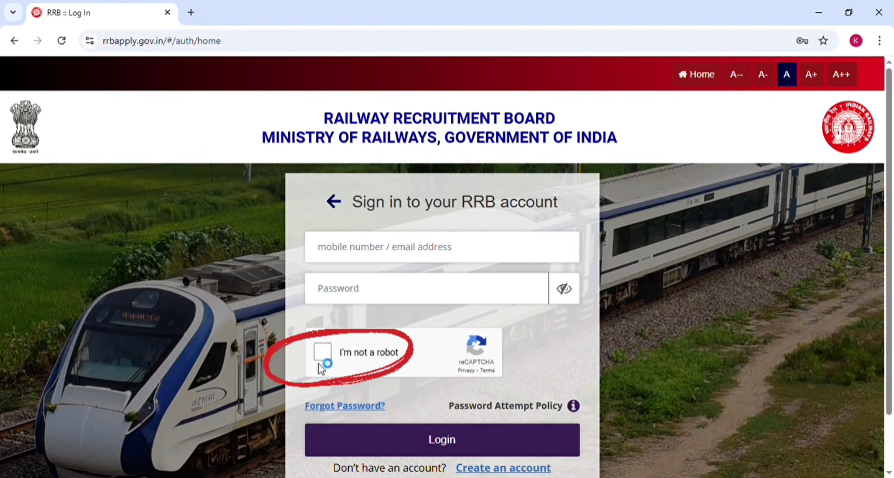
left_click(328, 346)
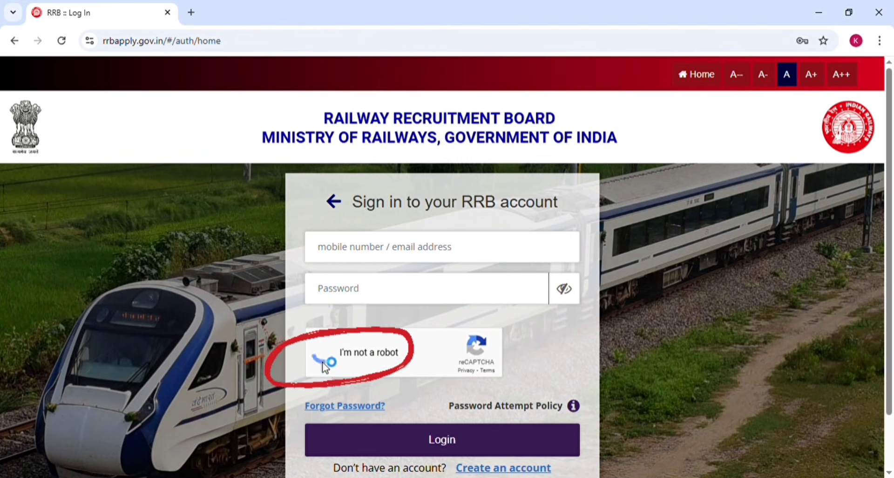
left_click(448, 446)
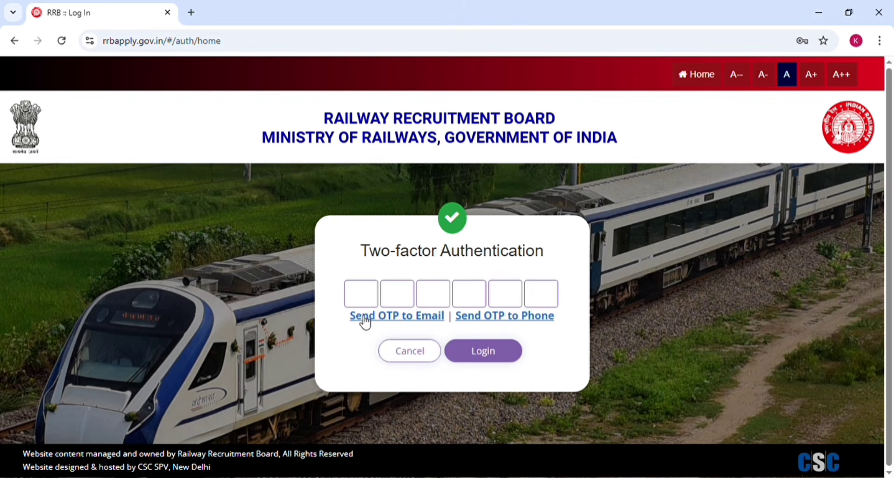
Have the OTP sent to the phone and submit the two-factor login.
left_click(516, 317)
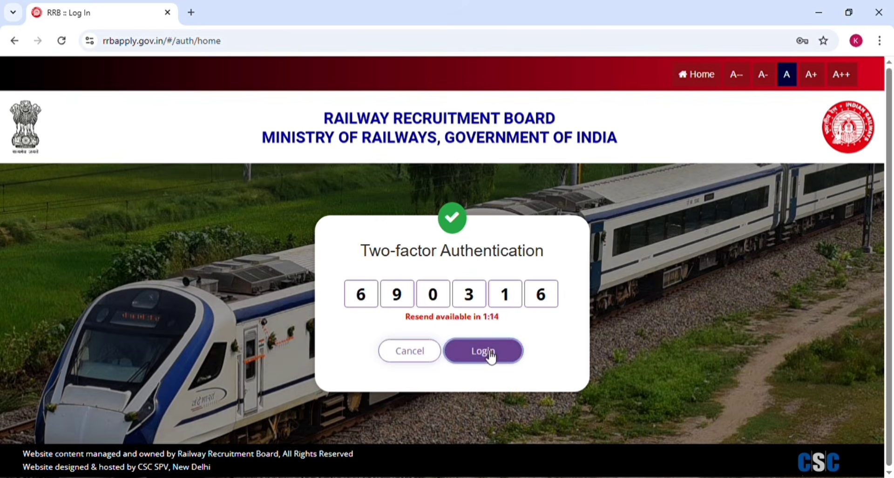
left_click(491, 354)
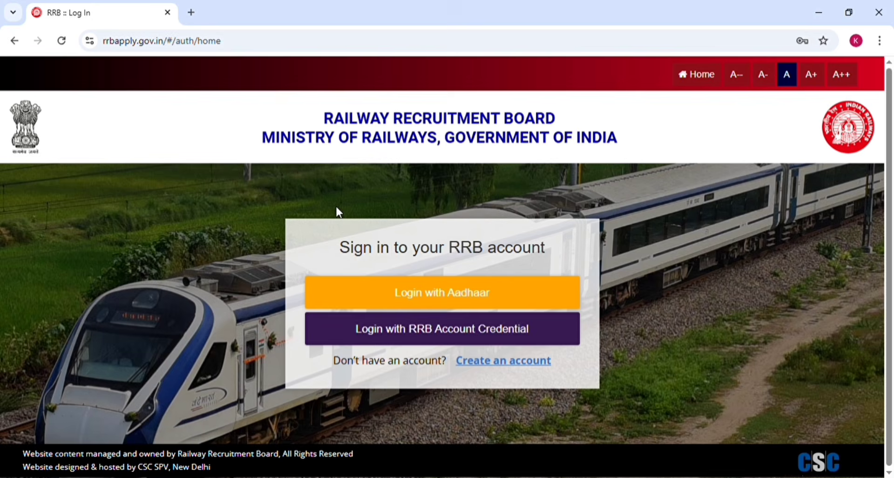
Switch to 'Login with Aadhaar' and open the Aadhaar sign-in form.
left_click(420, 295)
left_click(410, 293)
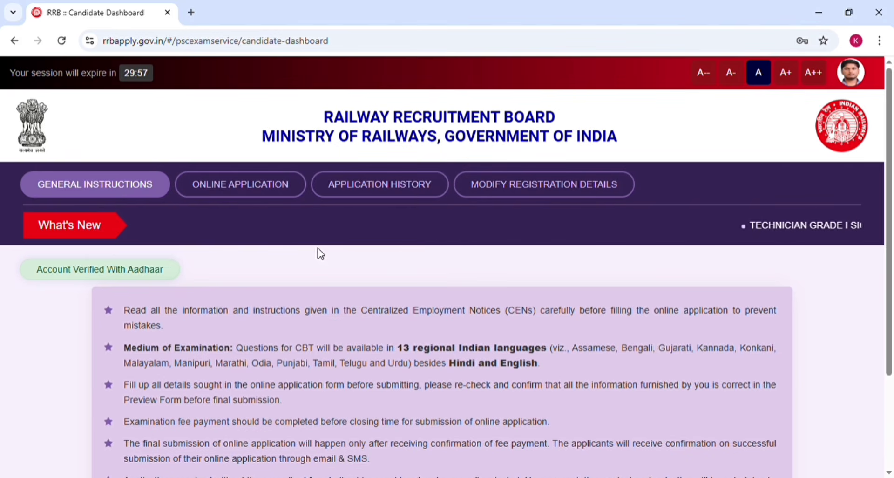
Open the Online Application for CEN 09/2025 Level 1 from the dashboard.
scroll(320, 254, "down", 3)
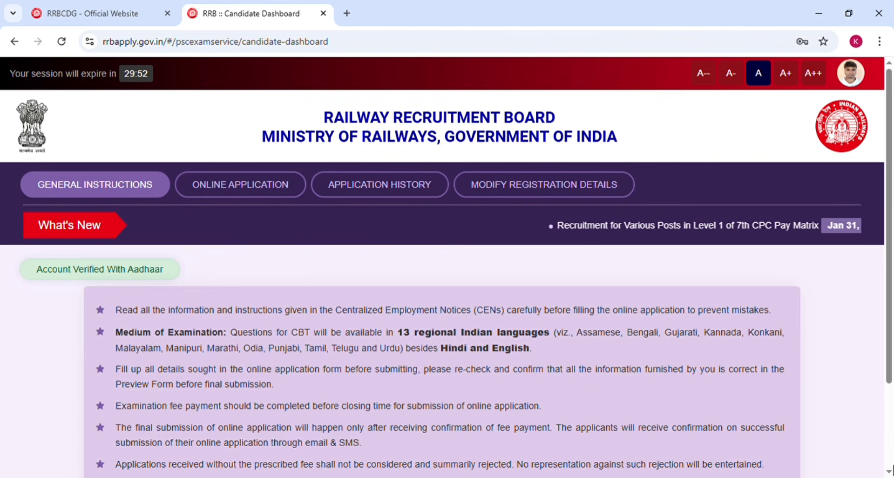
scroll(744, 433, "down", 1)
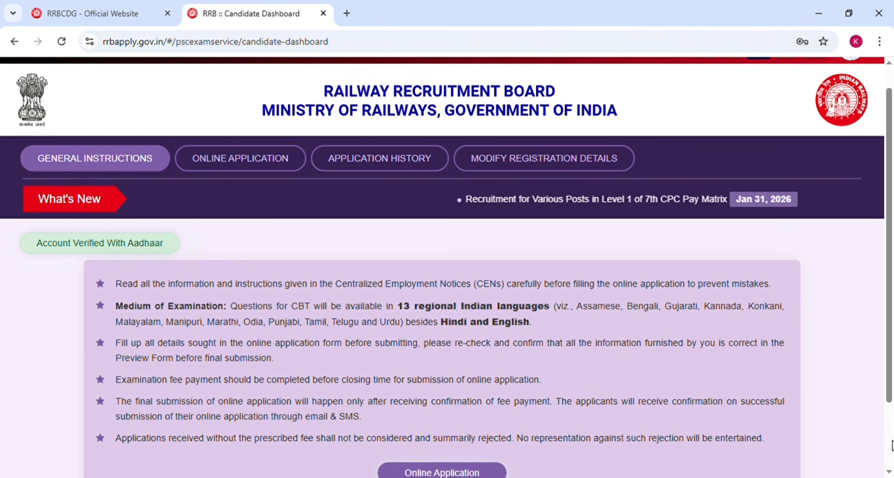
scroll(891, 444, "down", 2)
left_click(460, 394)
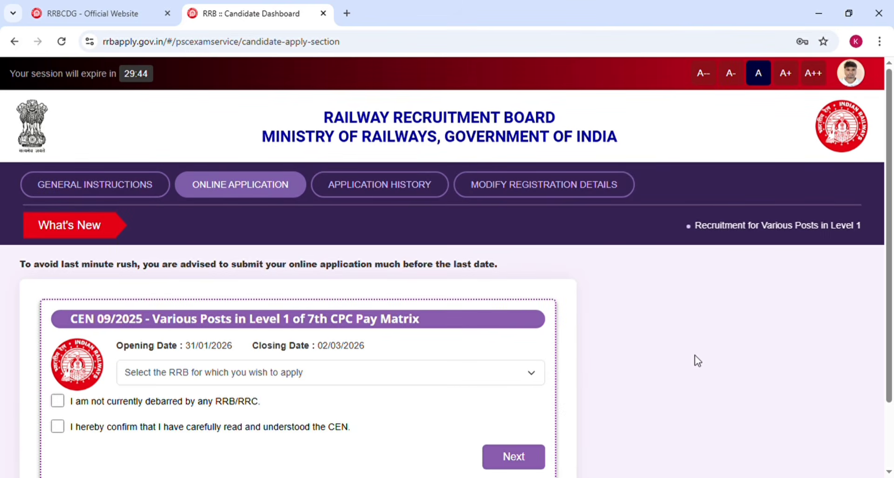
Choose Patna in the 'Select the RRB' dropdown.
scroll(694, 355, "down", 3)
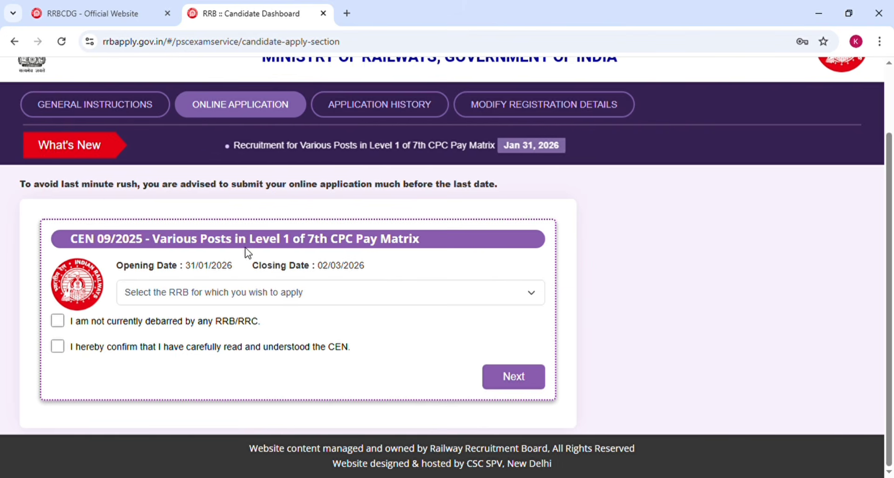
left_click(166, 295)
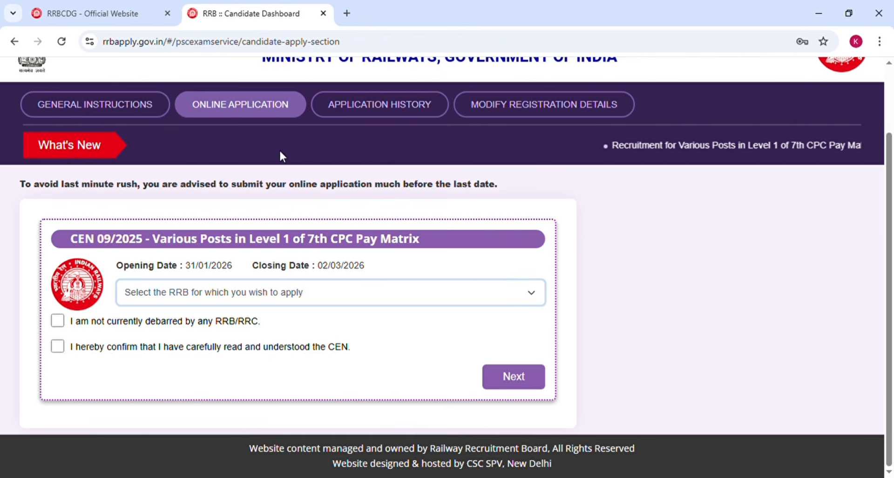
left_click(230, 228)
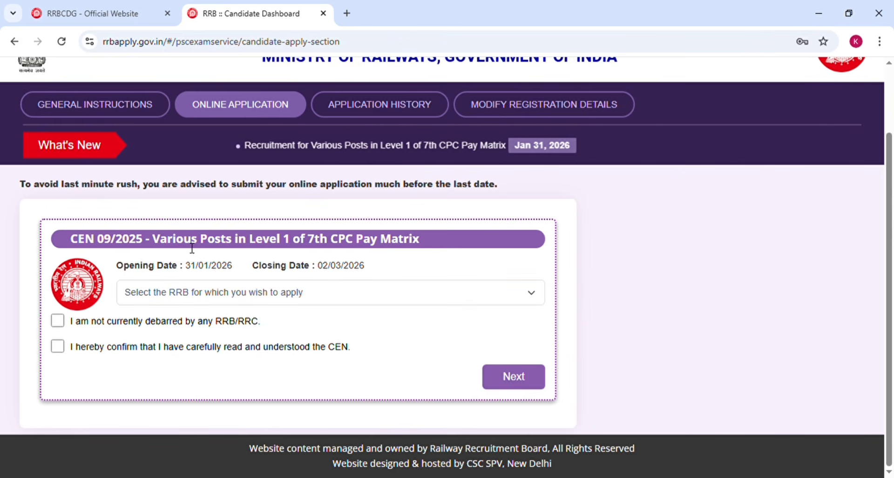
left_click(166, 296)
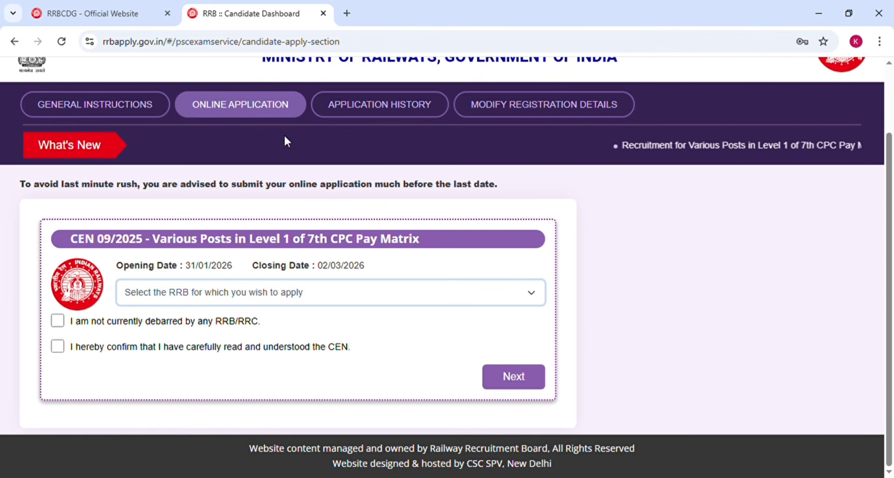
key("p")
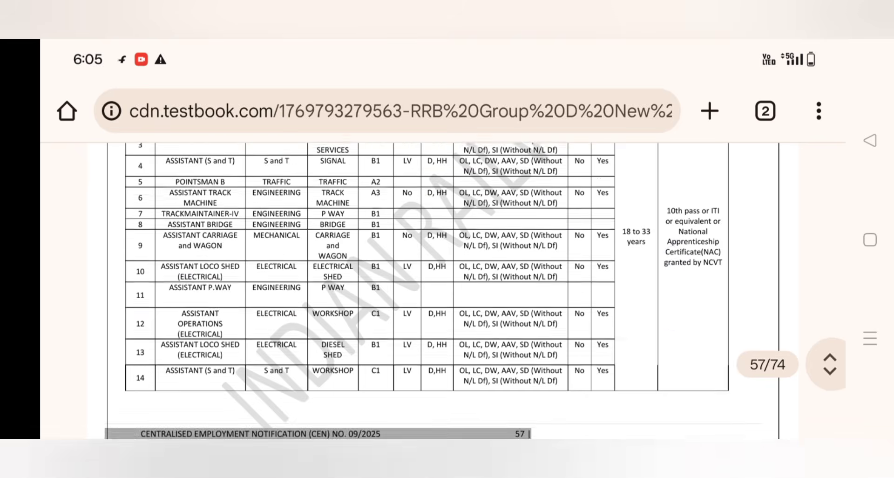
scroll(676, 323, "down", 10)
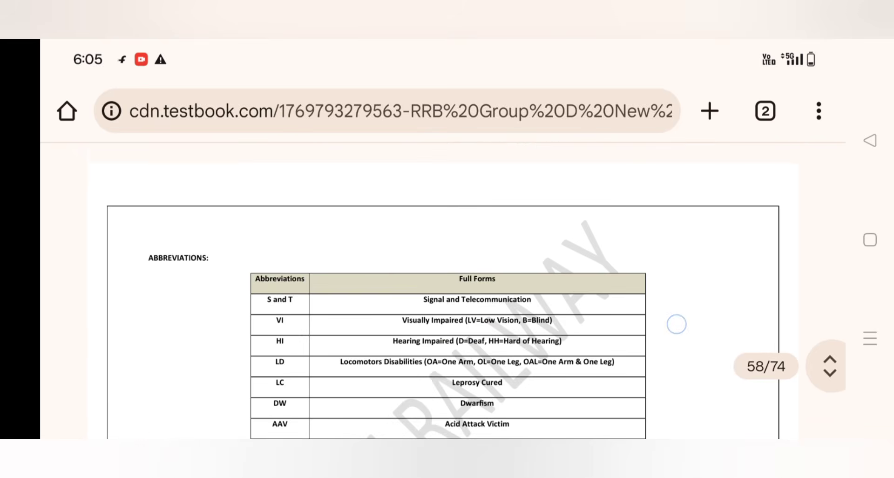
Move through the Mumbai, East Coast Railways and SECR Bilaspur vacancy tables in the PDF.
scroll(676, 323, "down", 10)
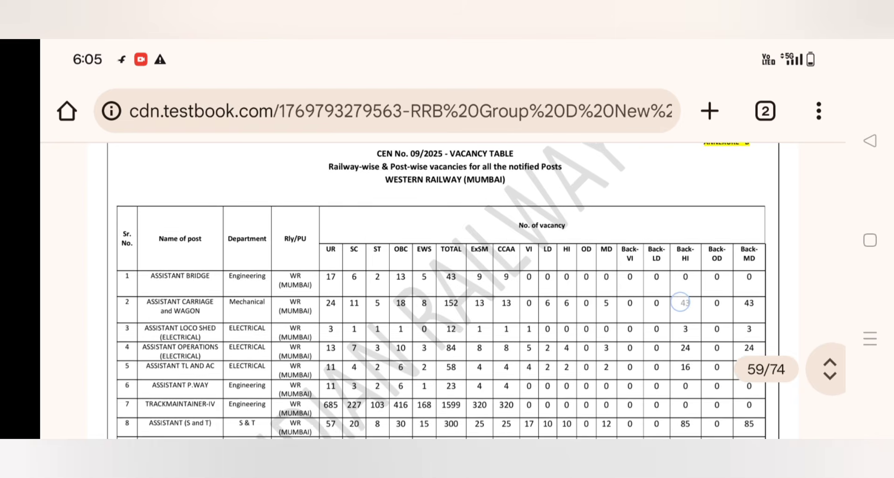
left_click_drag(681, 302, 684, 232)
left_click_drag(691, 345, 692, 270)
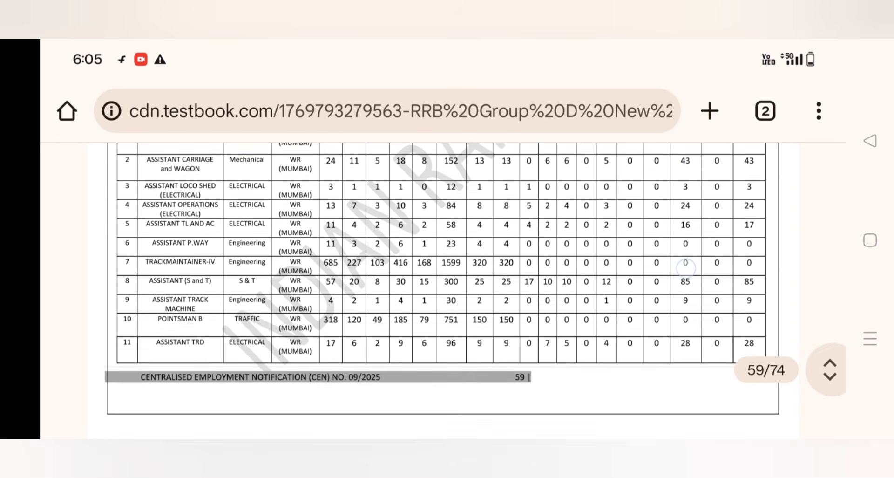
left_click_drag(693, 358, 693, 247)
left_click_drag(689, 356, 688, 238)
left_click_drag(683, 359, 684, 233)
left_click_drag(683, 354, 682, 263)
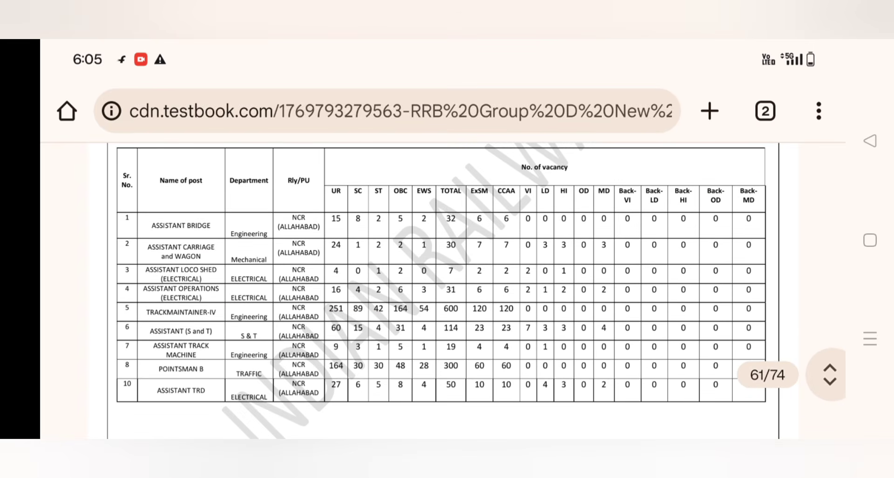
left_click_drag(684, 359, 671, 319)
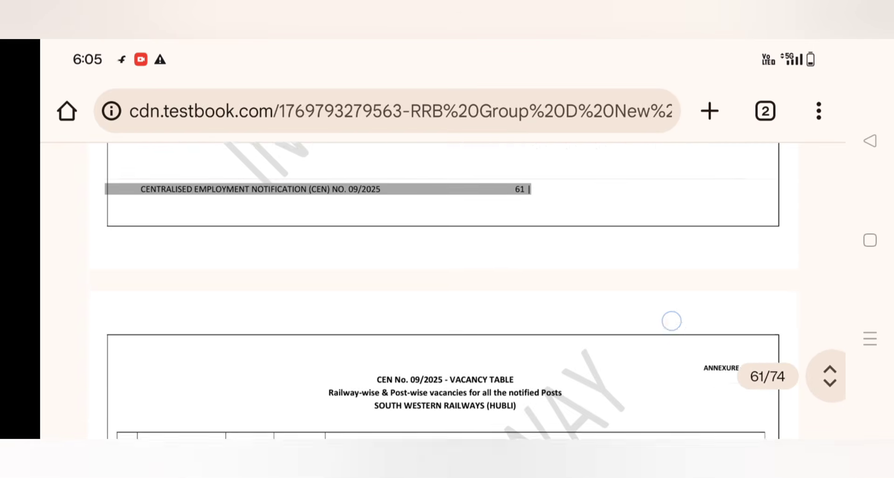
left_click_drag(677, 373, 678, 204)
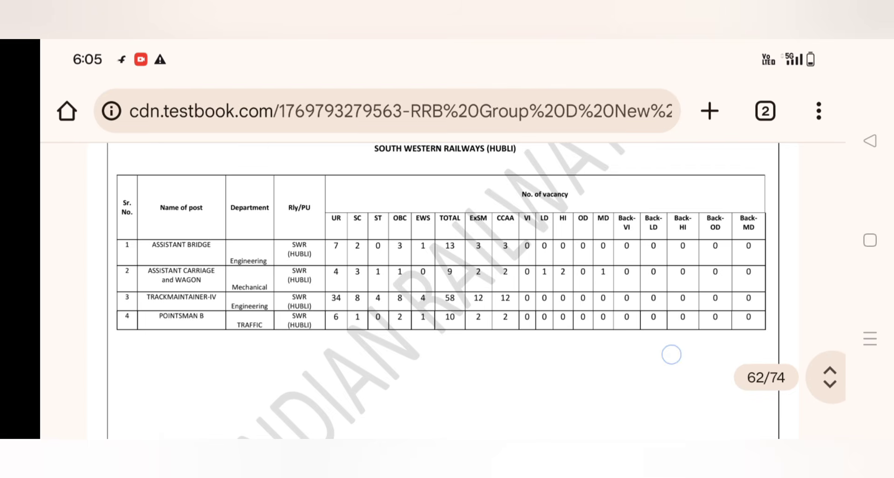
left_click_drag(671, 354, 671, 344)
left_click_drag(675, 373, 678, 186)
left_click_drag(682, 429, 682, 289)
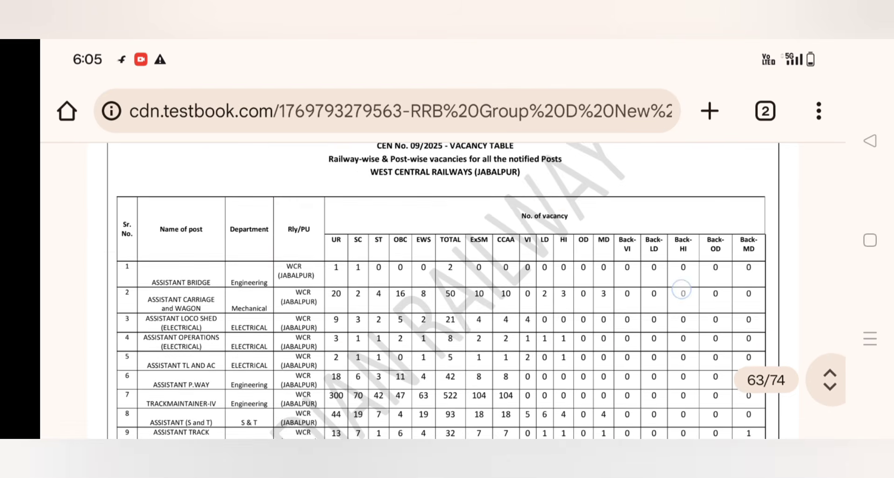
left_click_drag(678, 373, 678, 259)
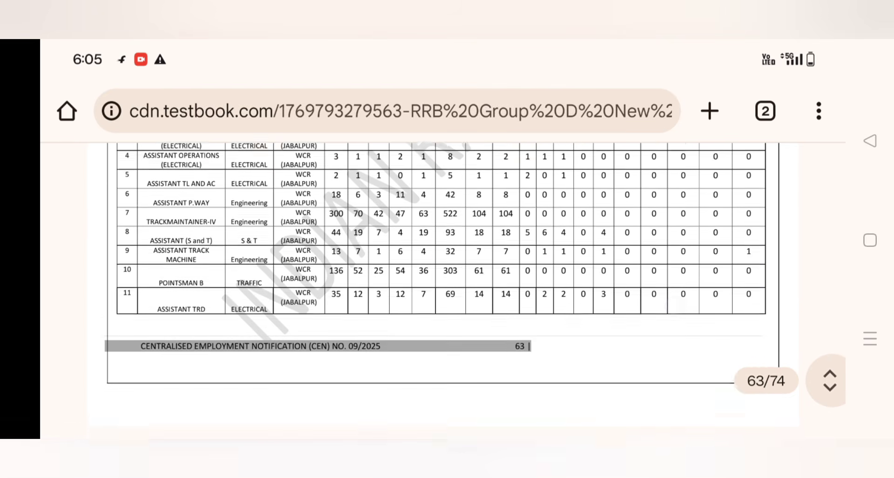
left_click_drag(678, 372, 678, 176)
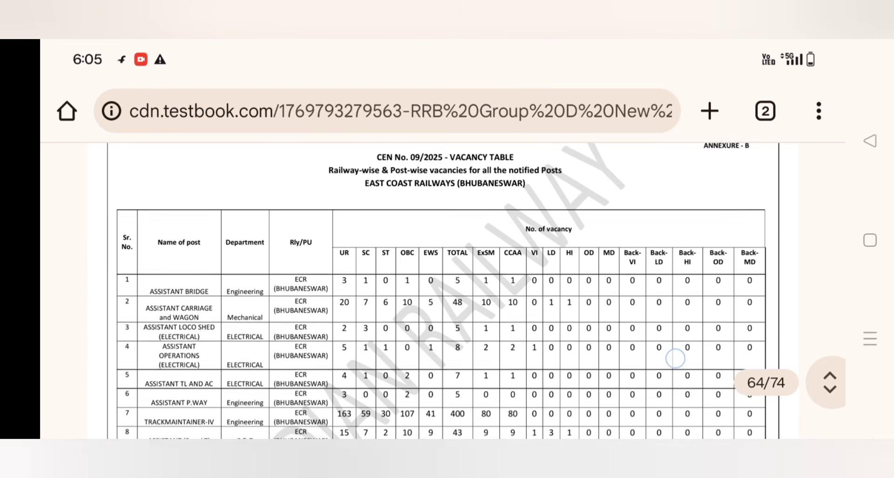
left_click_drag(678, 373, 678, 140)
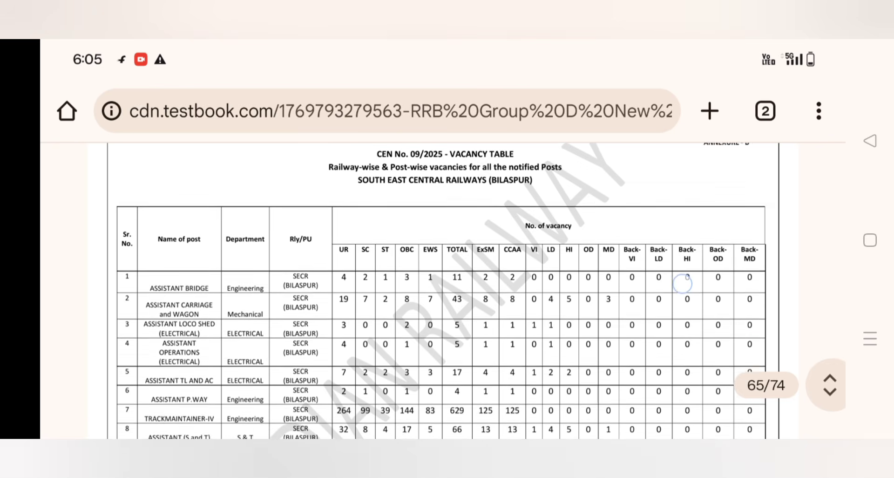
Scroll on to the South Central Railway table on page 74/74.
scroll(680, 288, "down", 10)
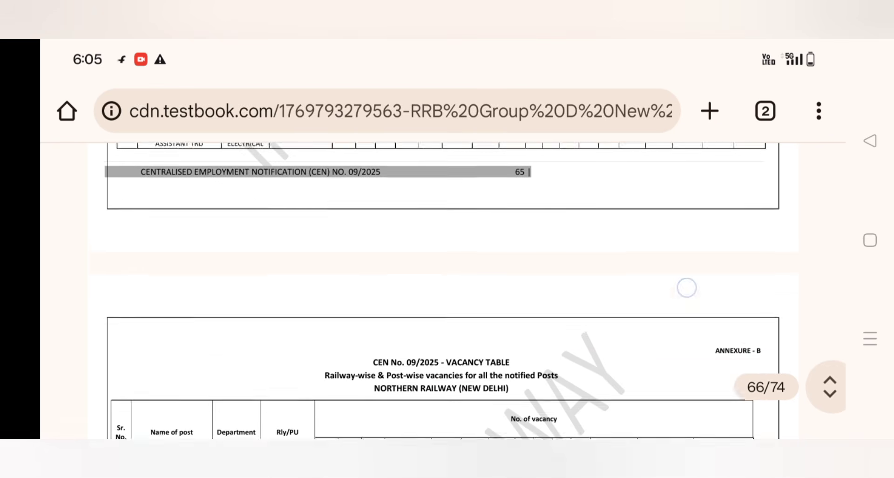
left_click_drag(679, 327, 679, 248)
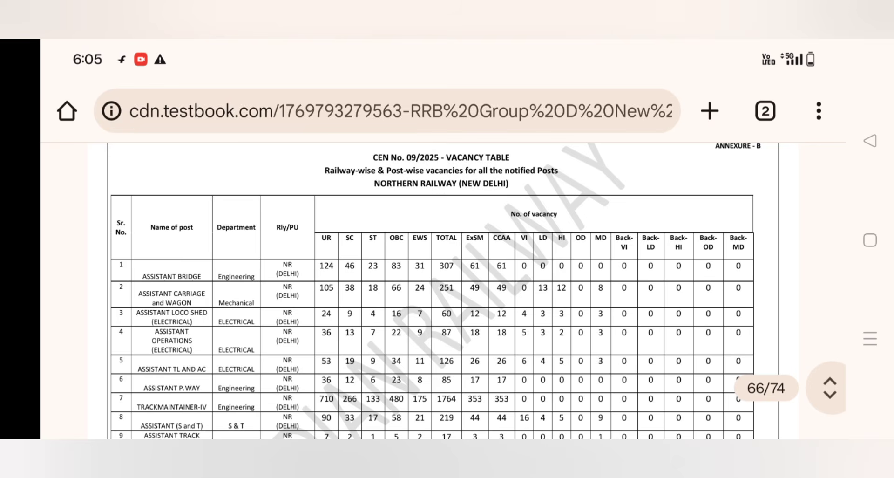
scroll(443, 288, "down", 3)
scroll(443, 288, "down", 10)
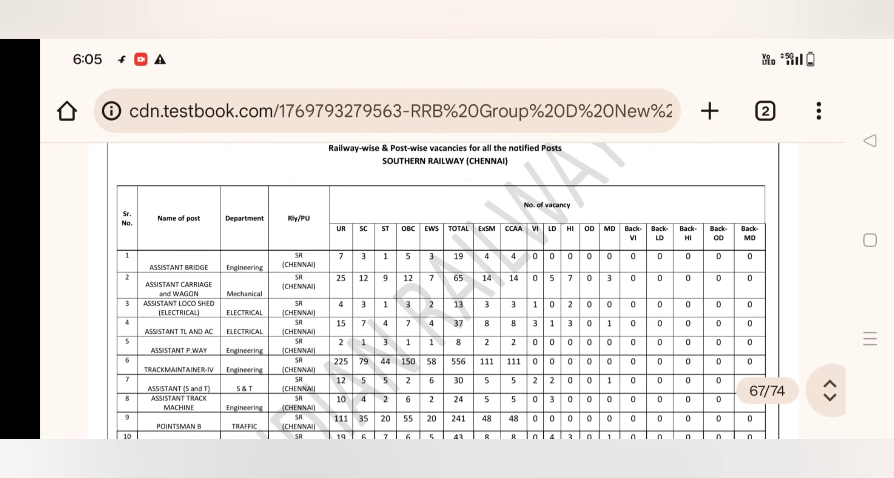
scroll(675, 289, "down", 10)
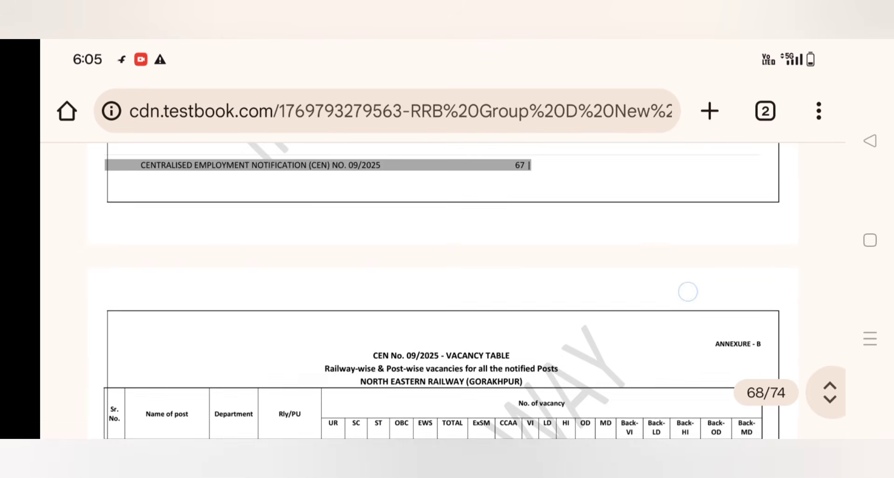
scroll(673, 336, "down", 5)
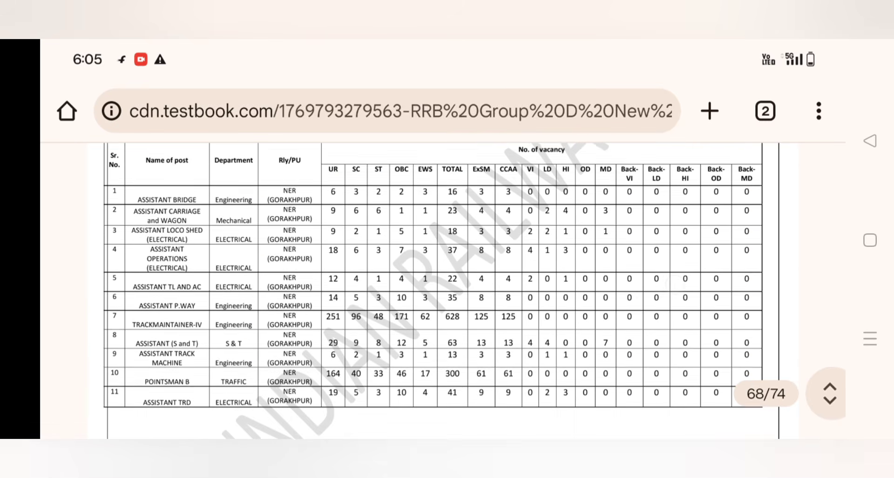
scroll(682, 303, "down", 10)
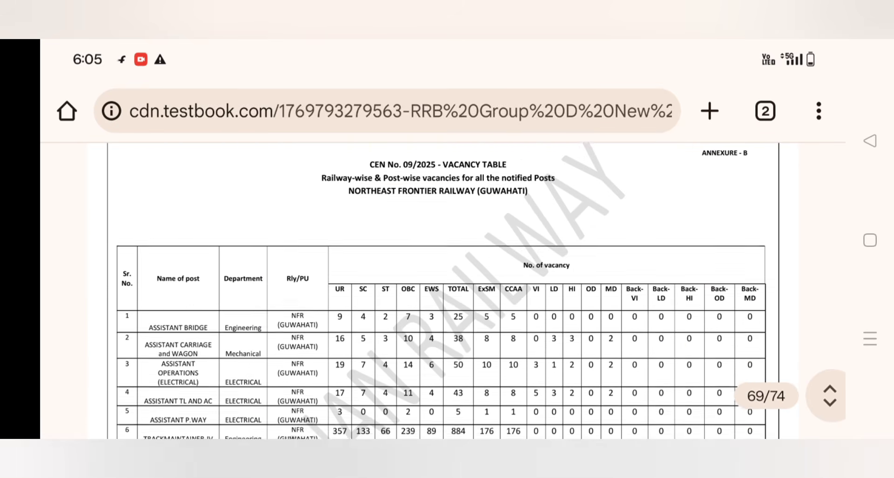
scroll(672, 304, "down", 10)
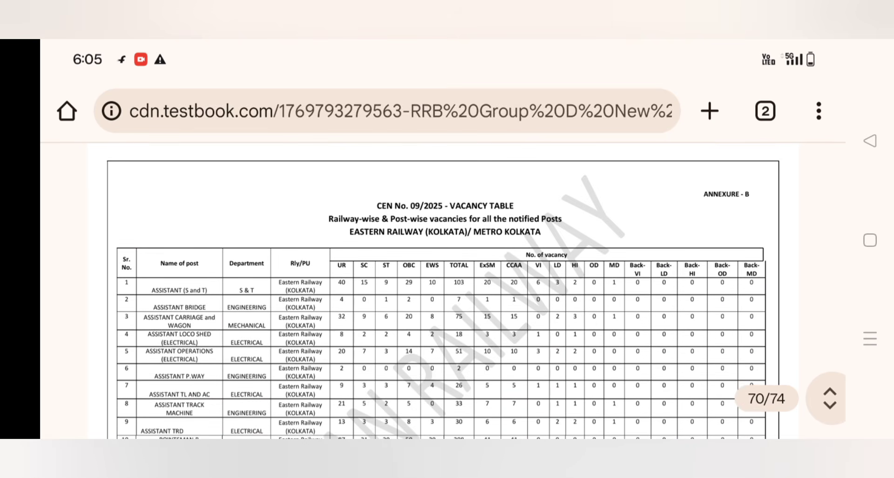
scroll(671, 317, "down", 1)
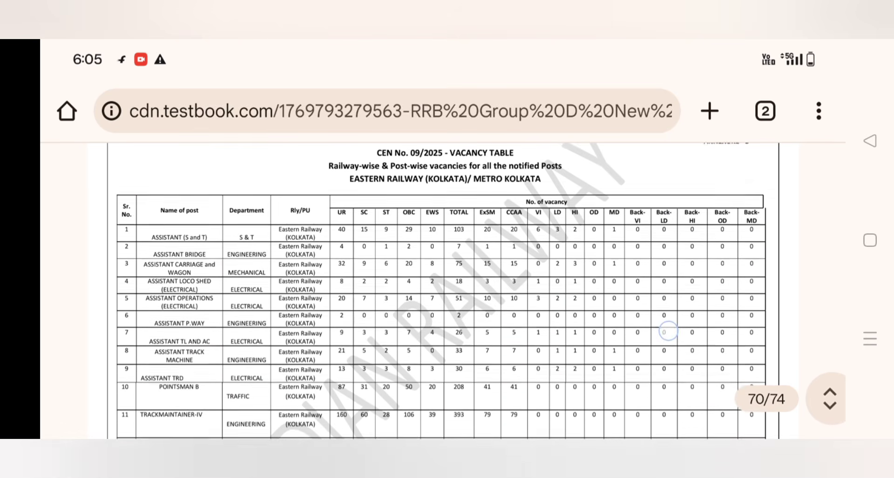
scroll(662, 345, "down", 10)
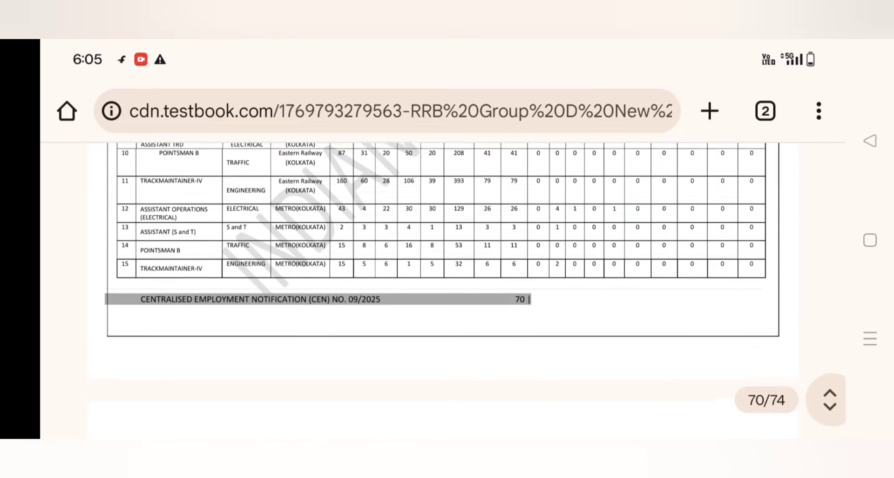
scroll(675, 343, "down", 1)
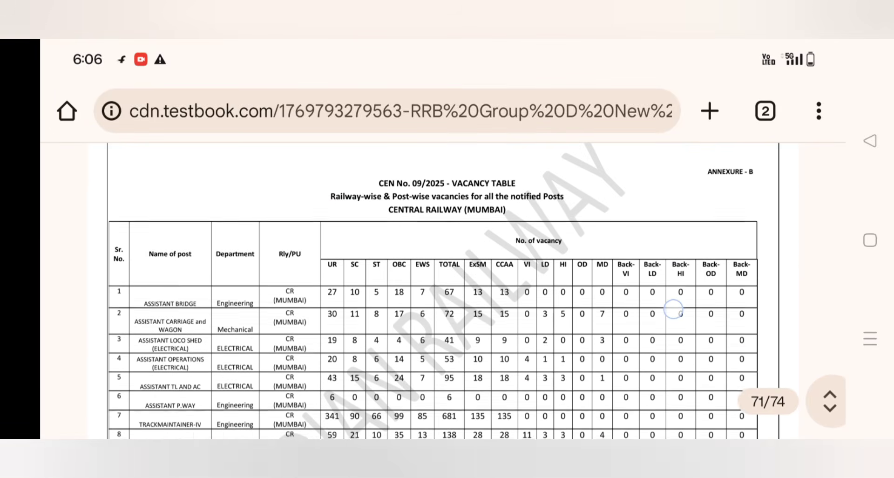
scroll(672, 343, "down", 10)
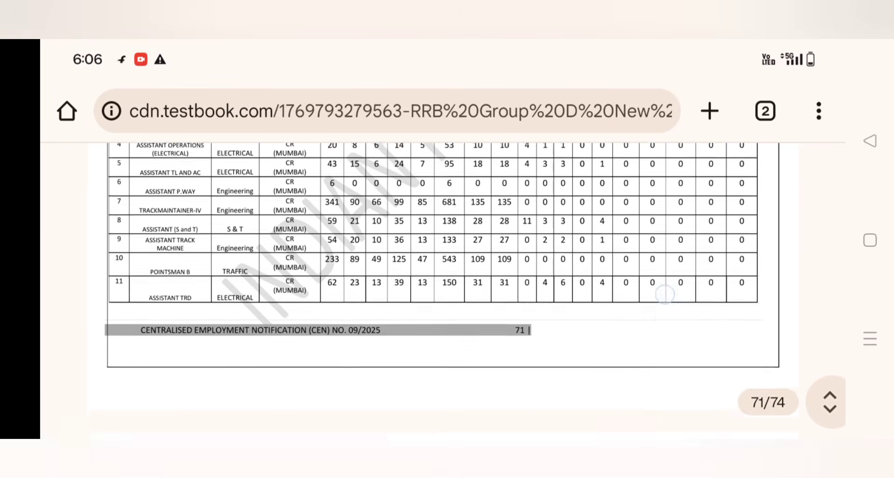
scroll(671, 344, "down", 4)
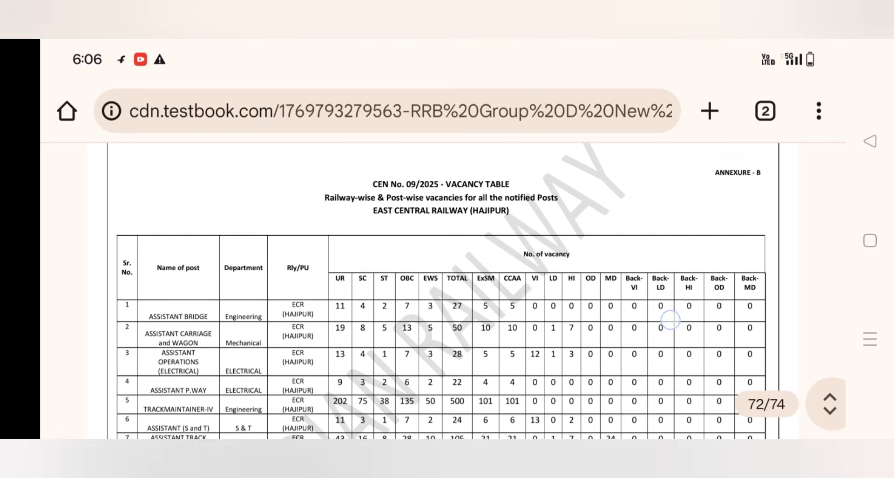
scroll(669, 303, "down", 10)
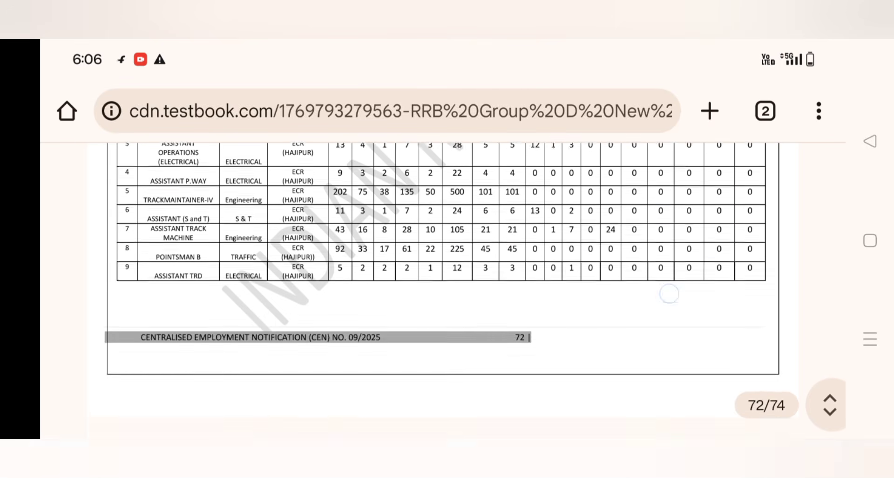
scroll(442, 307, "down", 3)
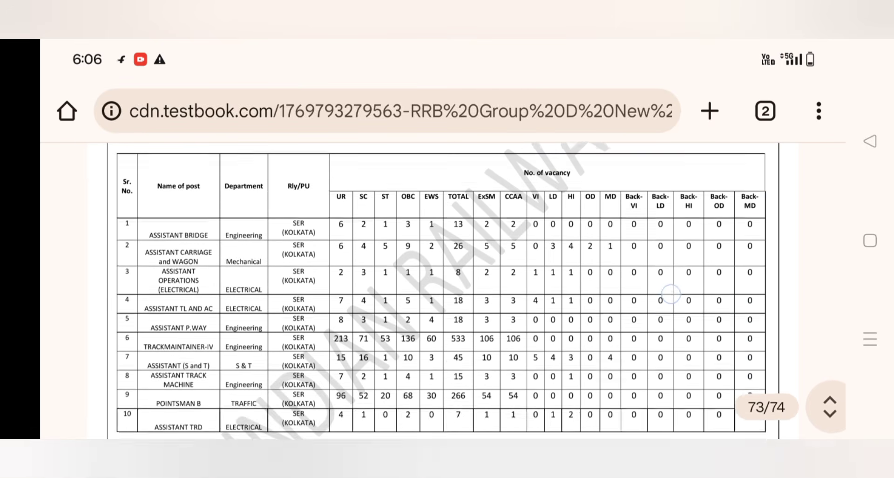
scroll(671, 295, "up", 1)
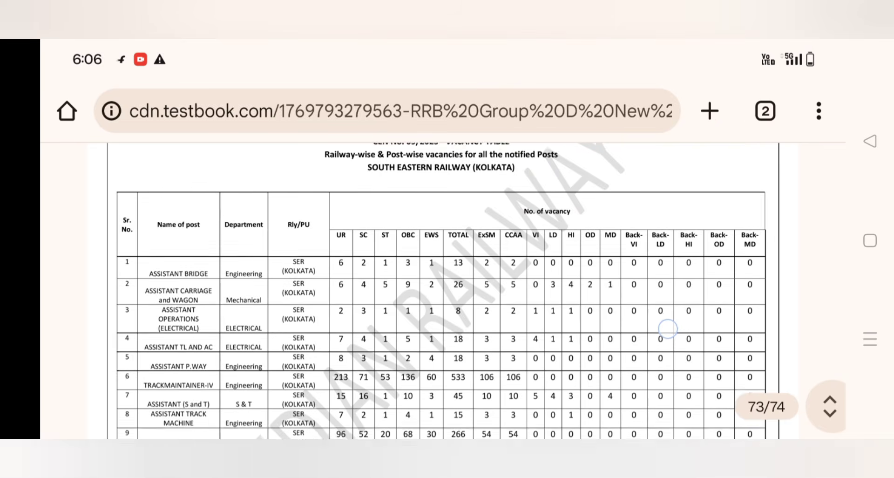
scroll(668, 329, "down", 10)
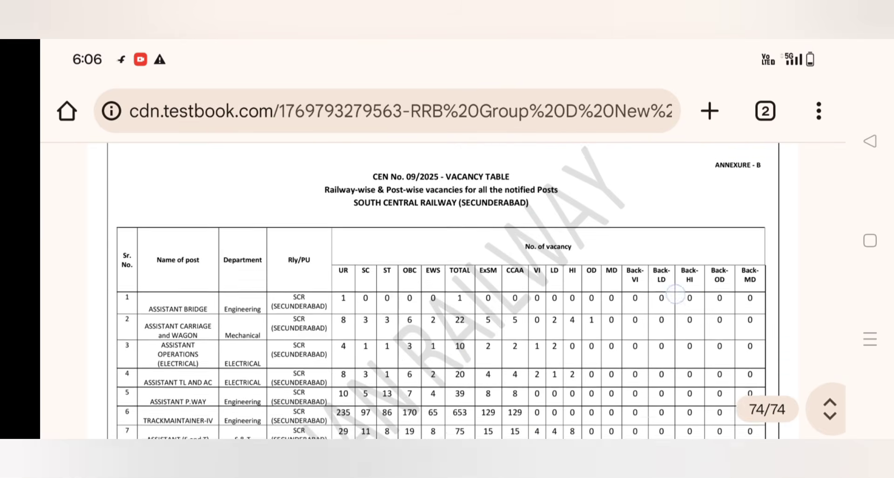
scroll(442, 289, "down", 5)
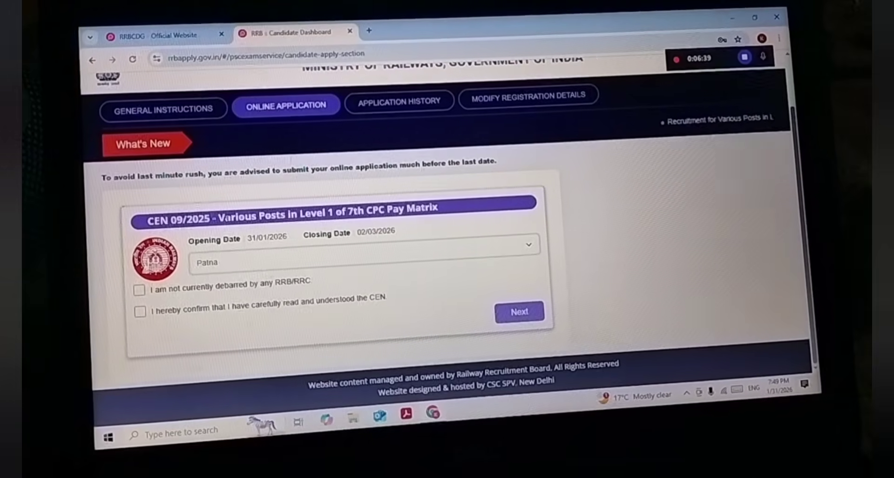
Keep Patna as the RRB and tick both declarations: not debarred, and CEN read and understood.
left_click(230, 263)
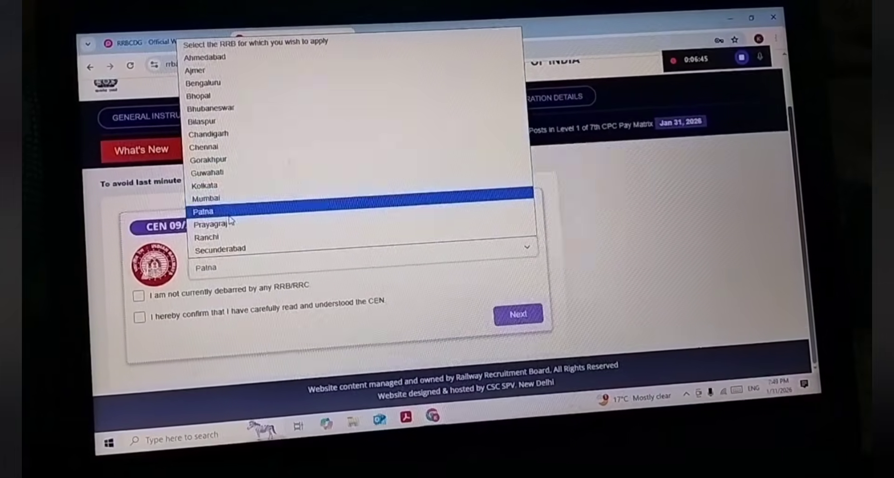
left_click(203, 212)
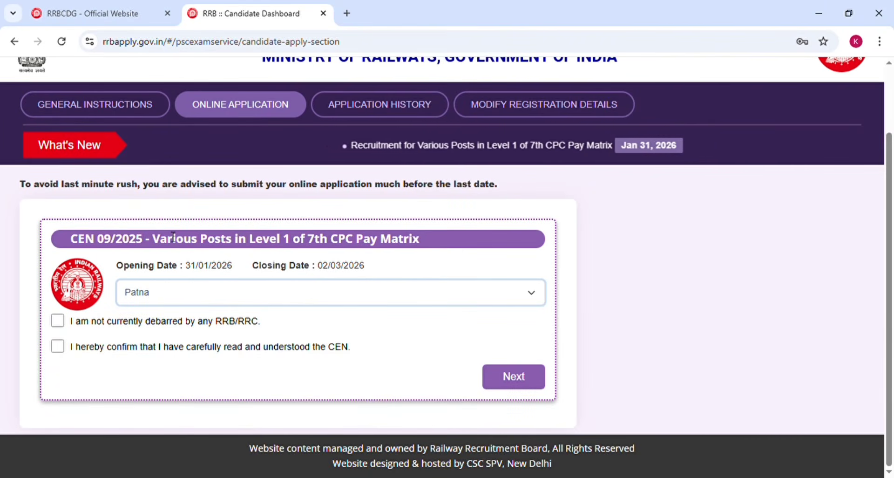
left_click(57, 321)
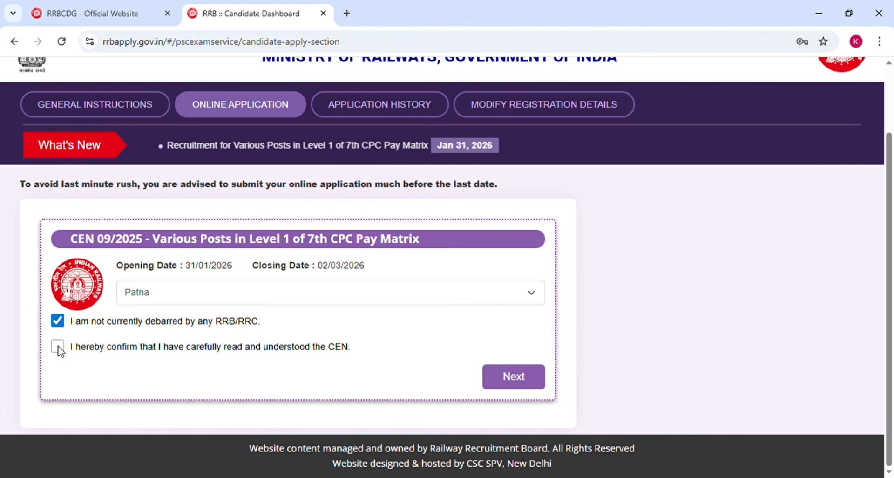
left_click(58, 347)
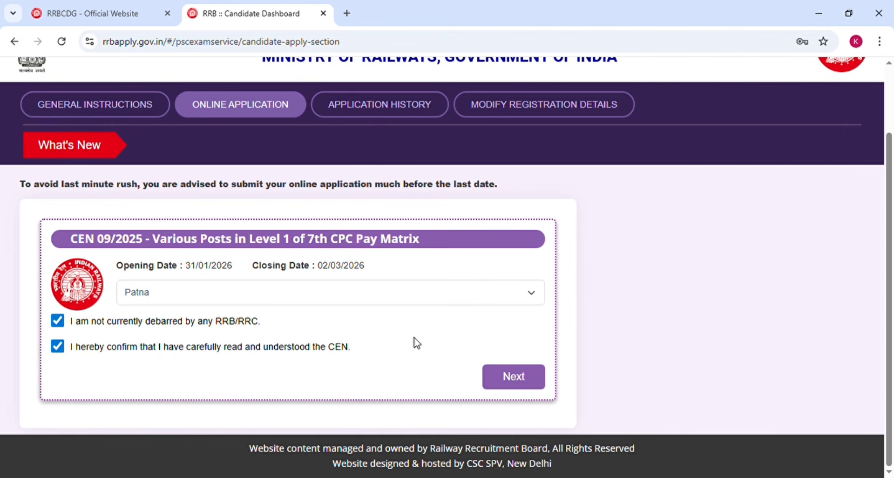
Proceed to the Personal Details page, dismissing the previously saved data notice.
left_click(507, 387)
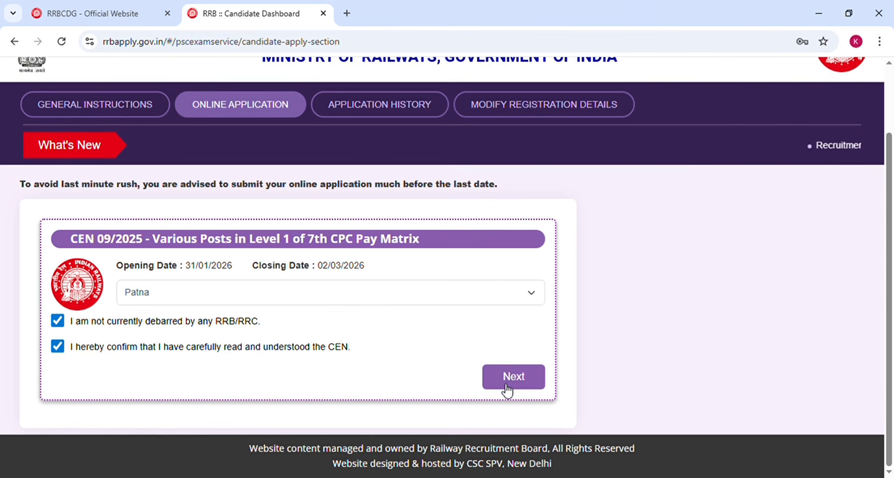
left_click(506, 387)
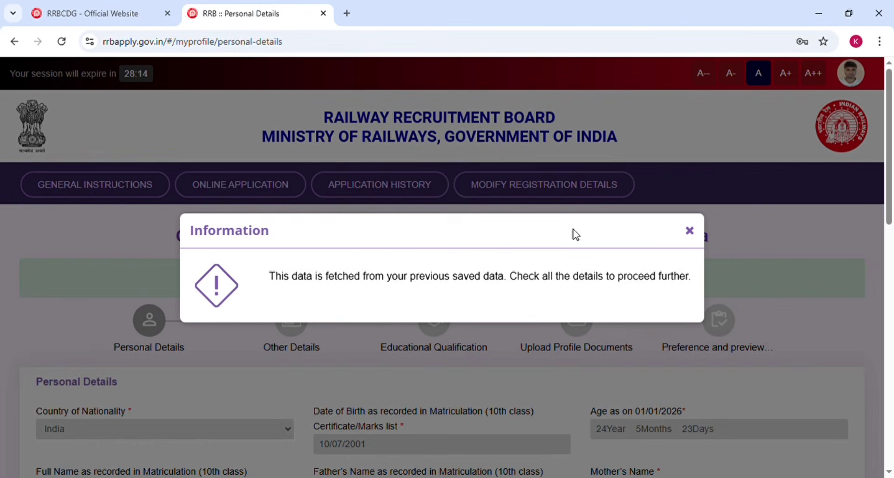
left_click(690, 230)
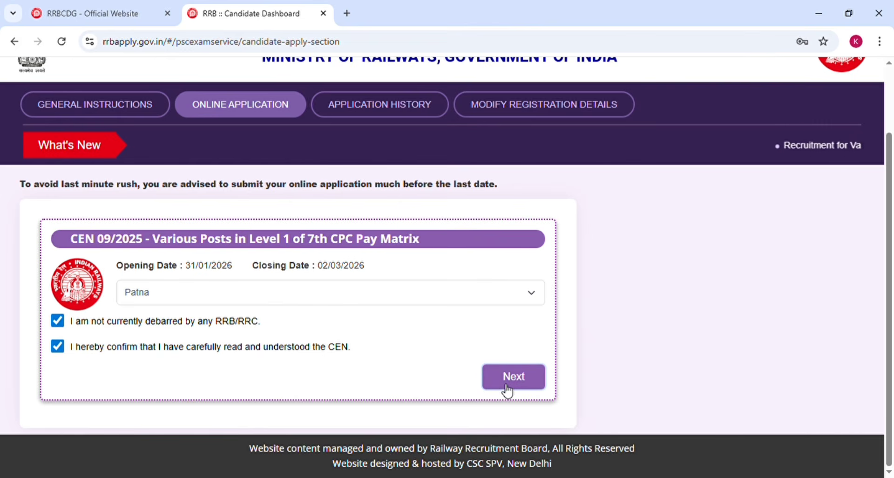
left_click(507, 390)
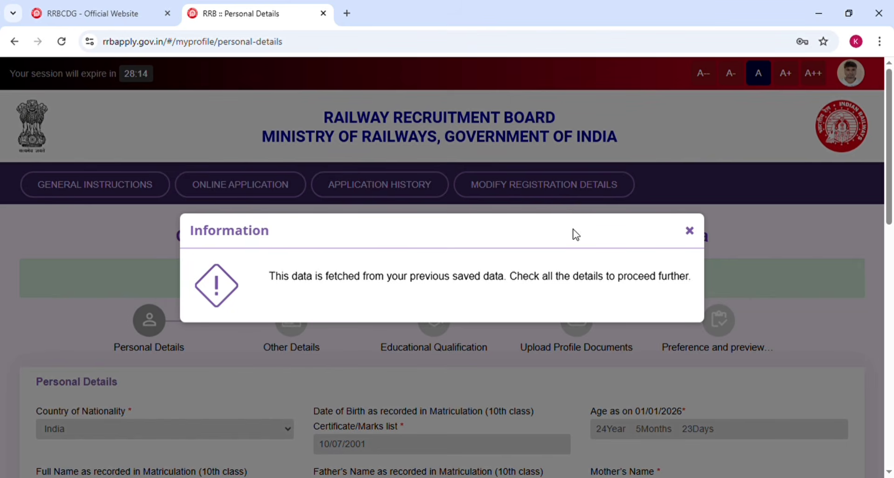
left_click(691, 231)
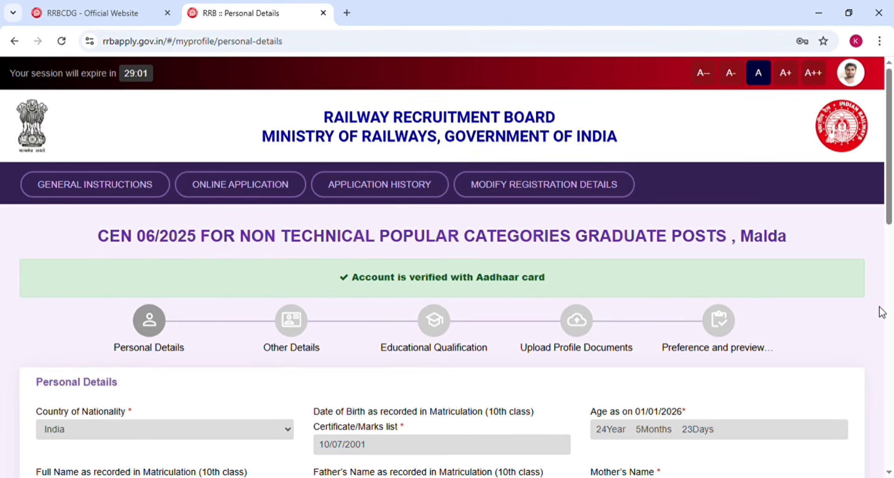
Set marital status to Unmarried and religion to Hindu.
scroll(881, 313, "down", 10)
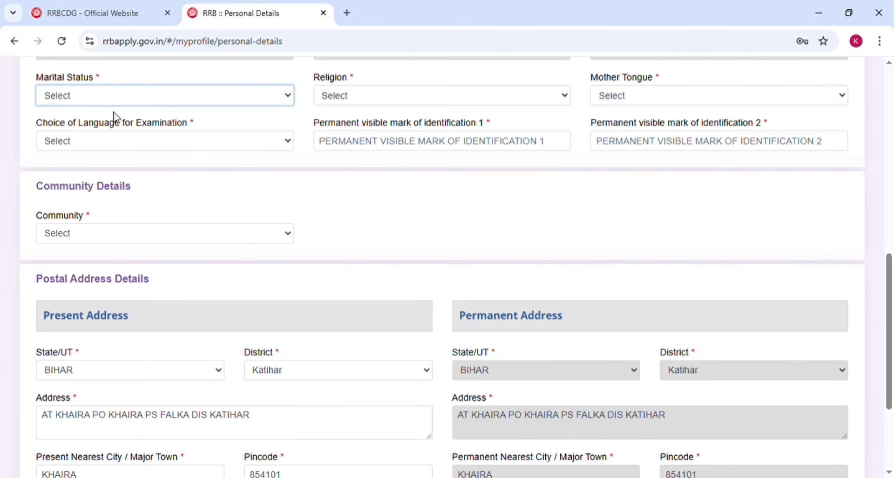
left_click(103, 135)
left_click(90, 146)
left_click(83, 93)
left_click(81, 136)
left_click(396, 104)
left_click(365, 136)
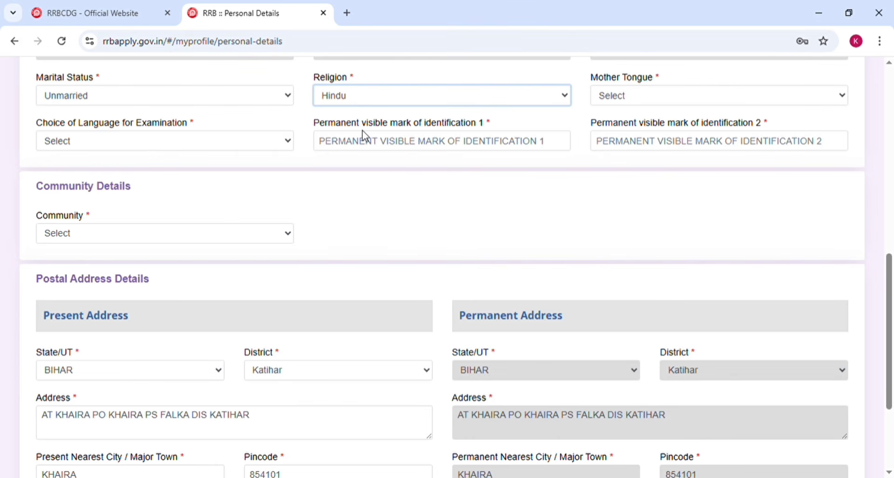
Choose Hindi as both mother tongue and examination language.
left_click(644, 102)
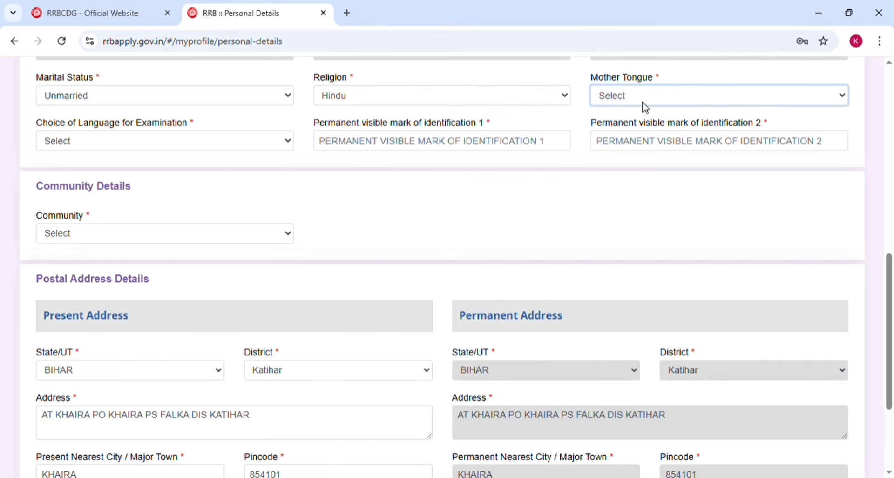
left_click(641, 185)
key("Tab")
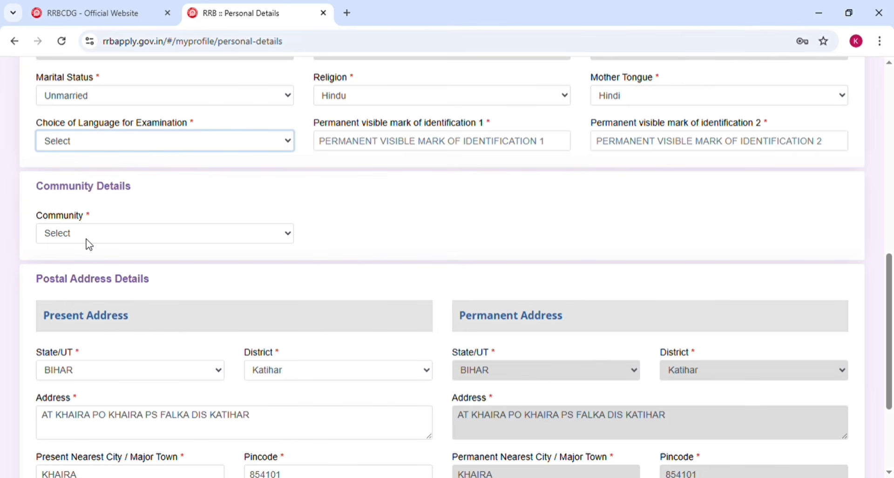
key("h")
Set community to SC (Scheduled Caste).
left_click(200, 239)
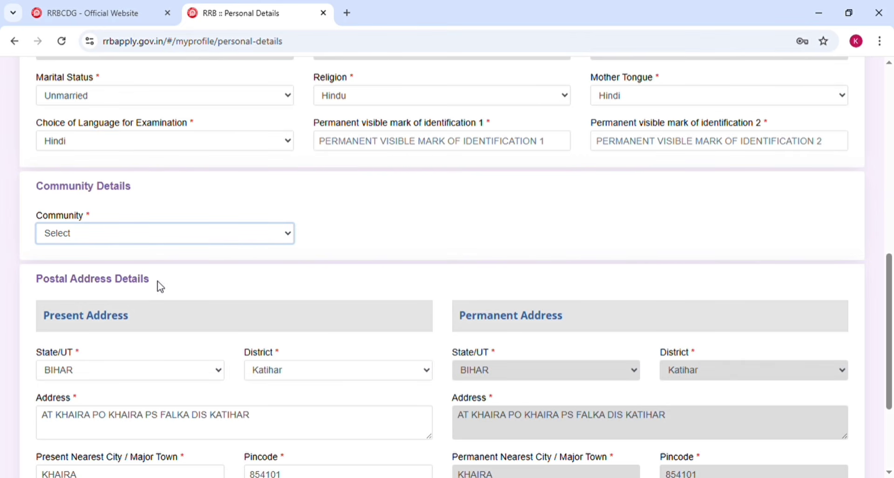
left_click(188, 241)
left_click(184, 281)
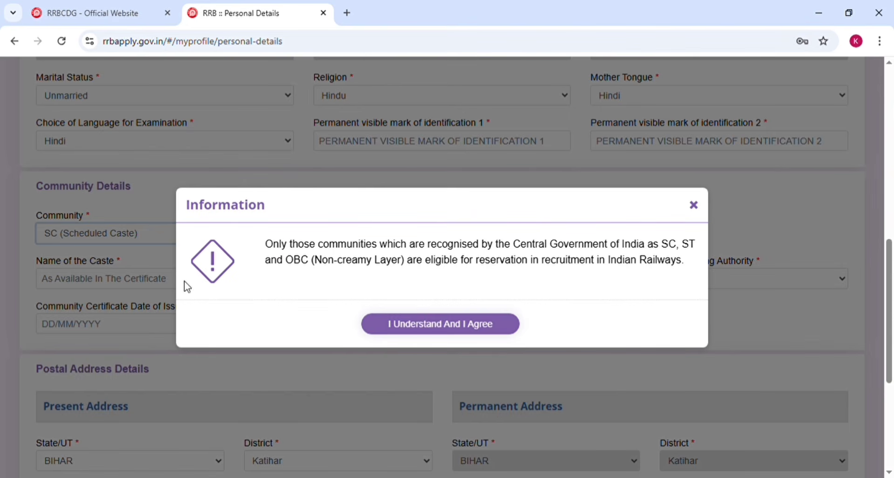
Acknowledge the reservation notice and set the certificate issuing authority to District Magistrate.
left_click(442, 324)
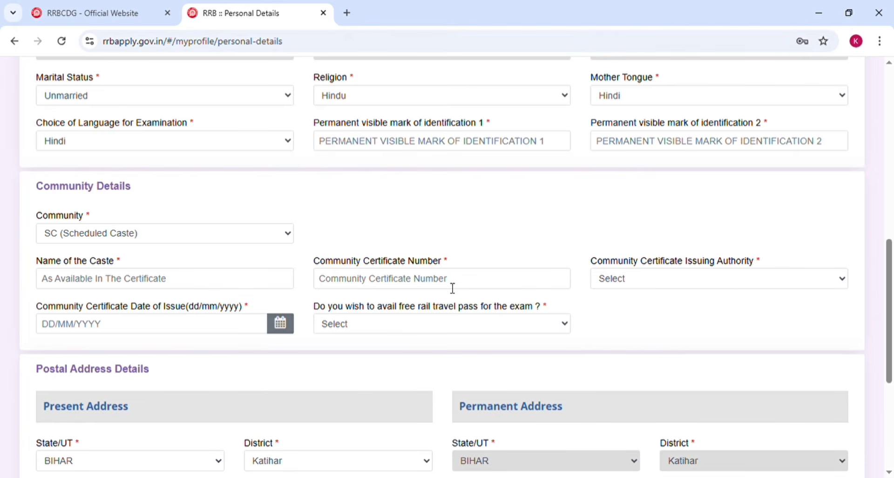
left_click(617, 292)
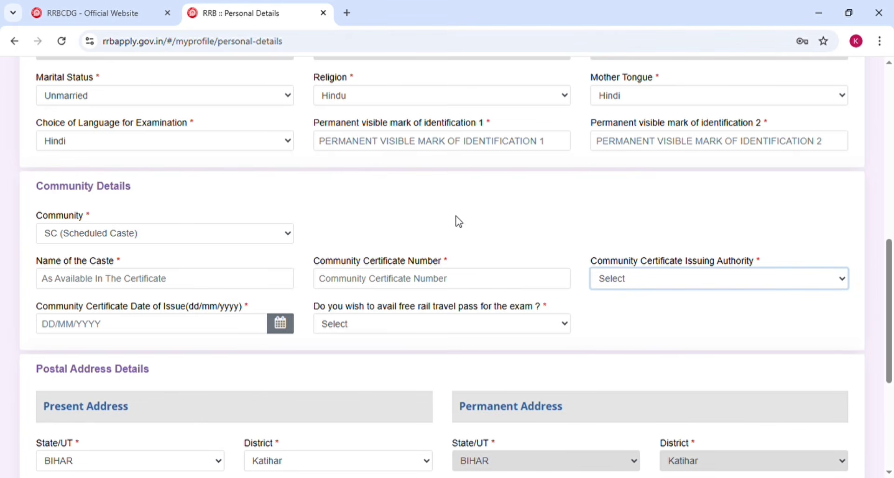
left_click(626, 307)
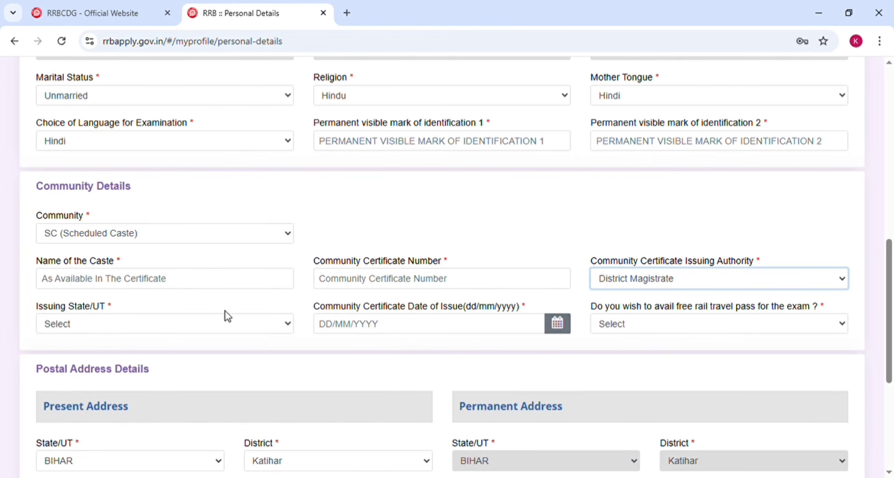
Answer Yes to the free rail travel pass question.
left_click(685, 333)
left_click(622, 370)
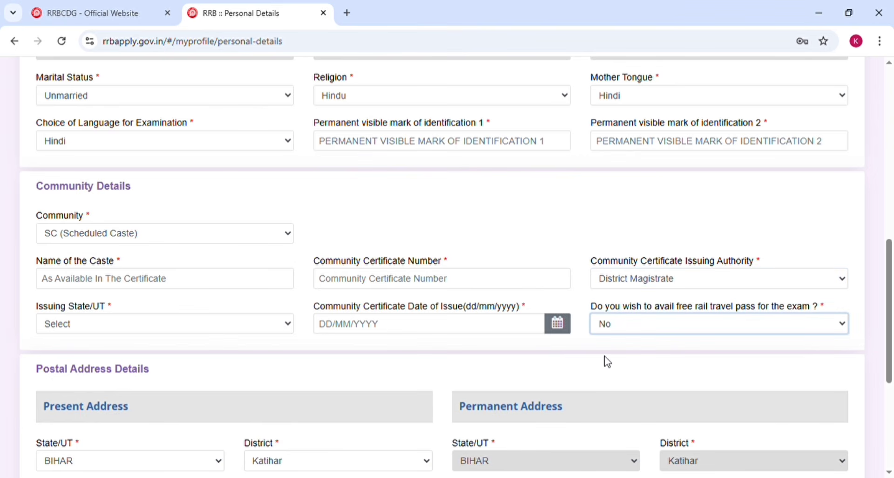
left_click(605, 357)
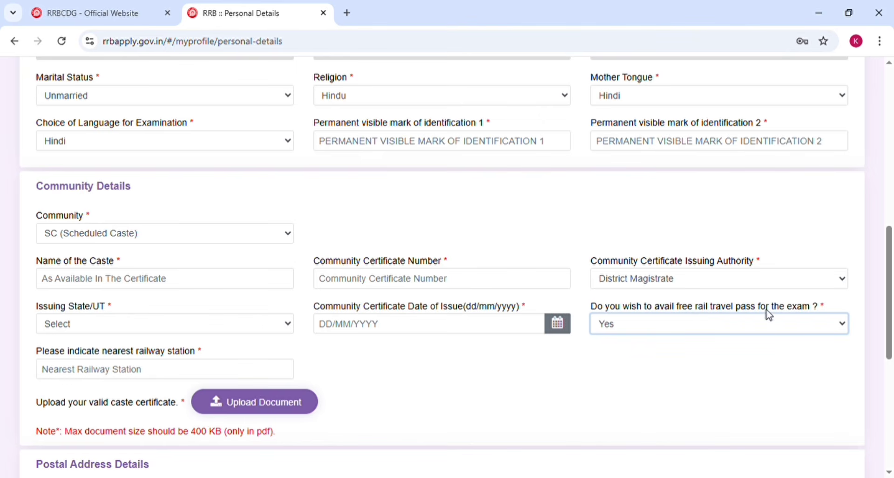
Confirm Yes for the free rail travel pass and start uploading the caste certificate.
left_click(652, 384)
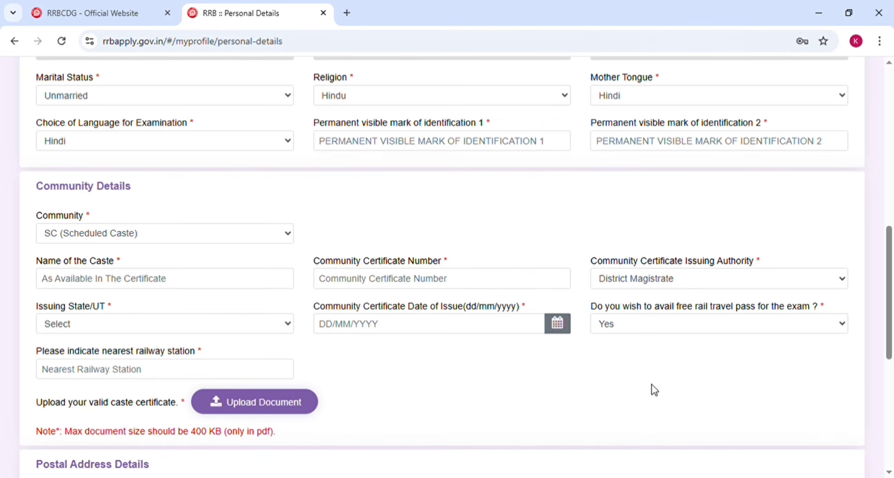
left_click(609, 330)
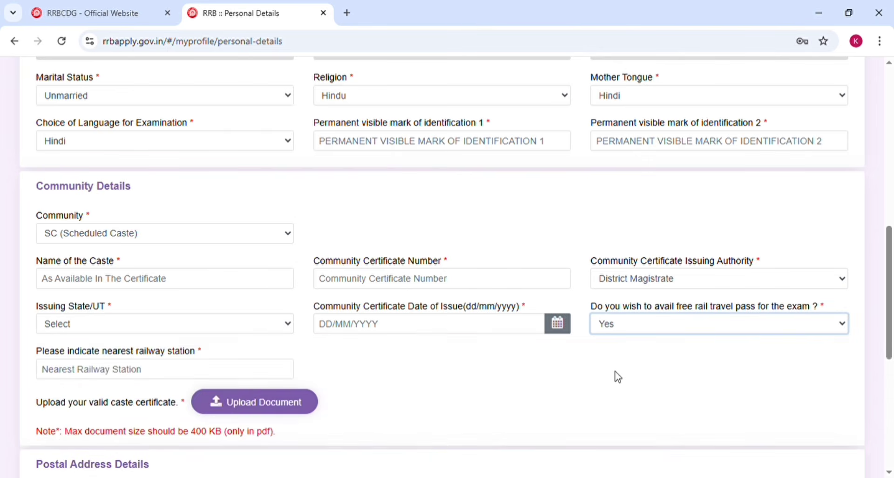
key("Down")
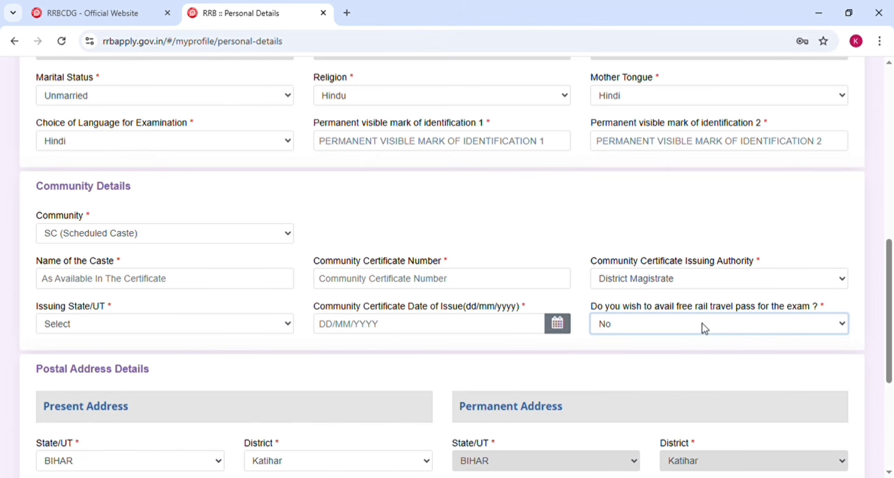
key("Up")
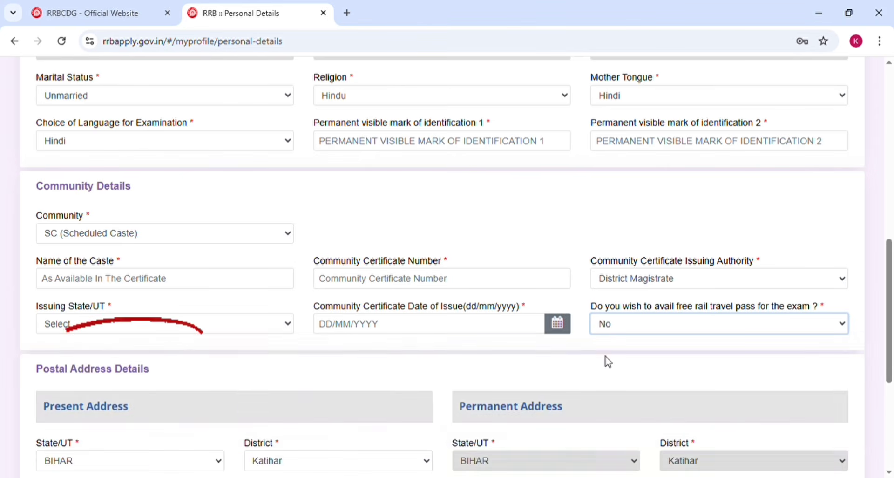
key("Up")
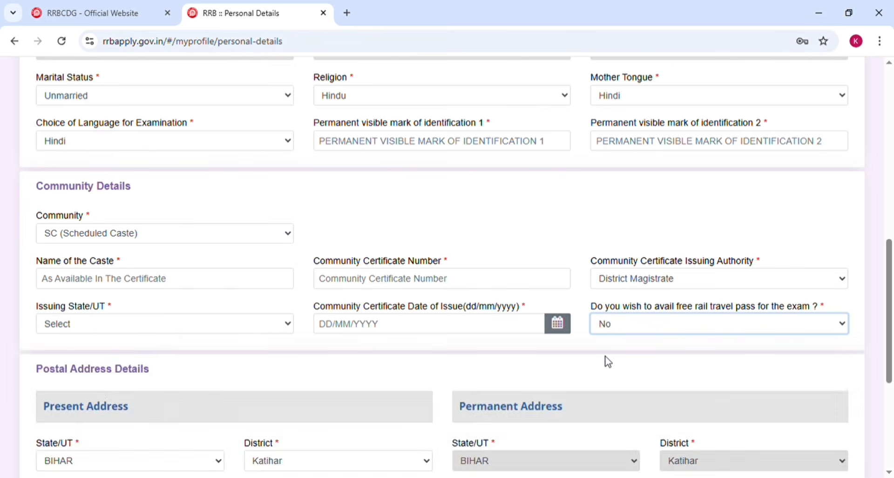
key("Up")
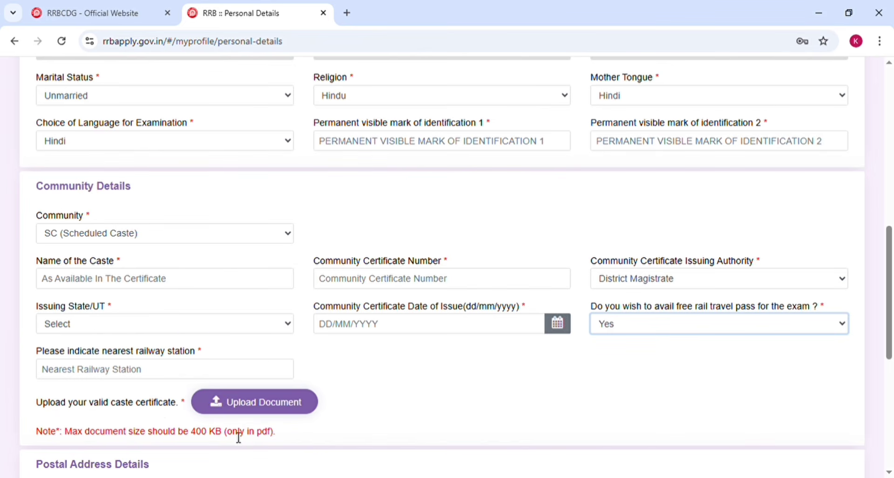
left_click(246, 405)
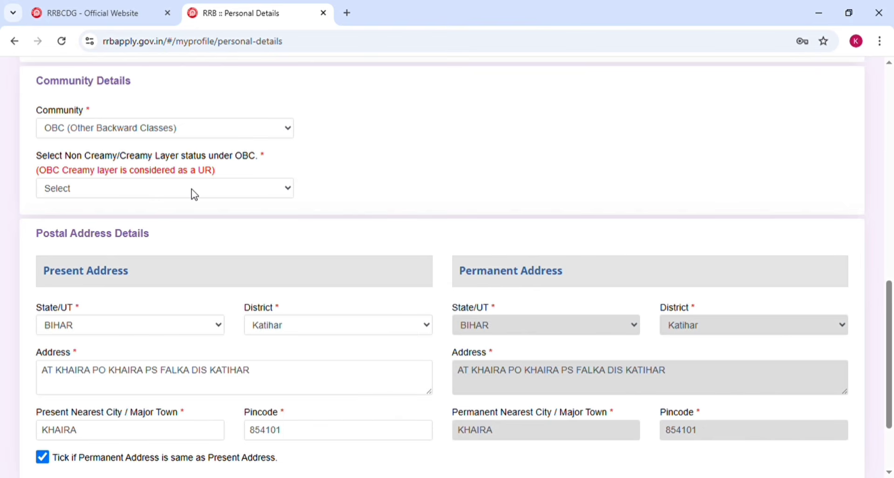
Choose OBC (Non Creamy layer), accept the income-certificate notice, and scroll to Postal Address Details.
left_click(195, 195)
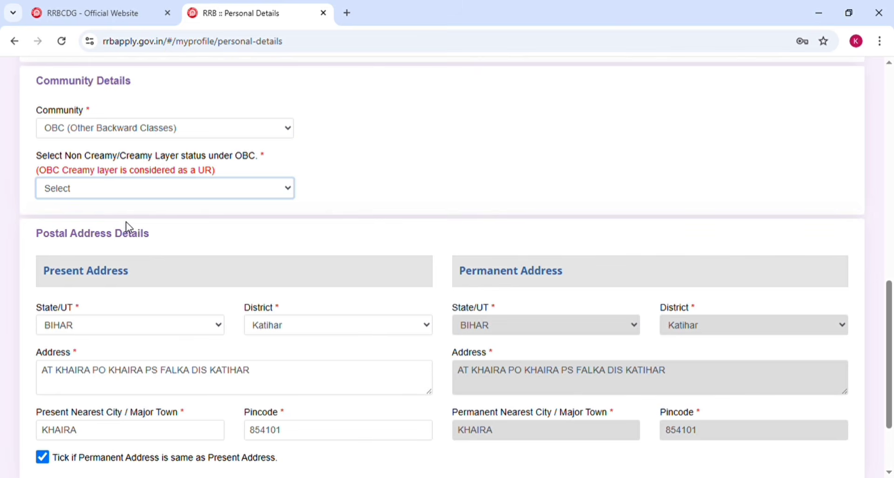
key("Down")
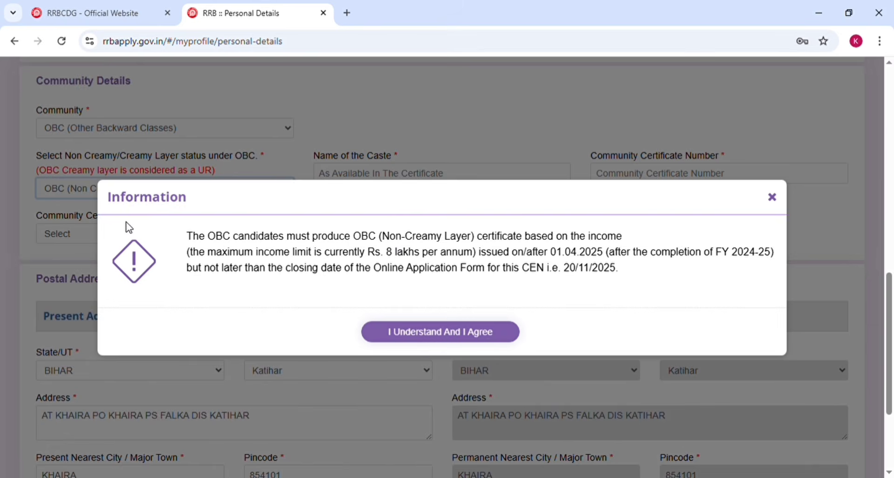
left_click(407, 338)
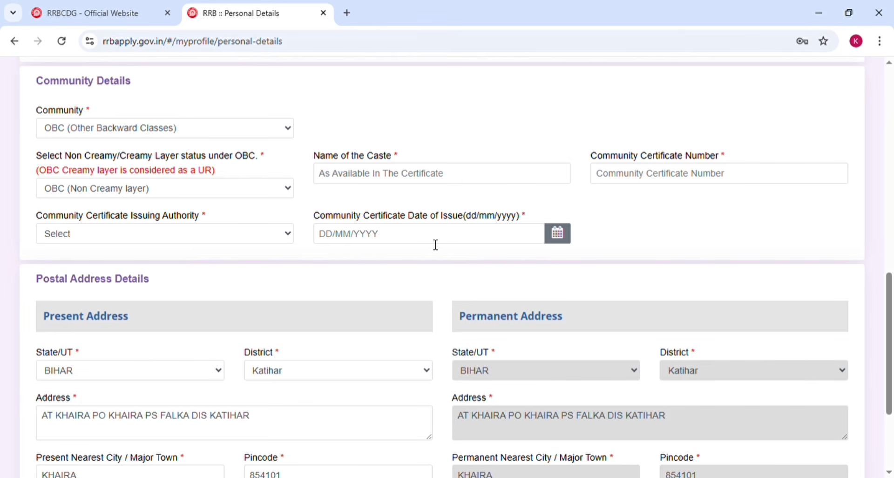
left_click(254, 131)
left_click(213, 191)
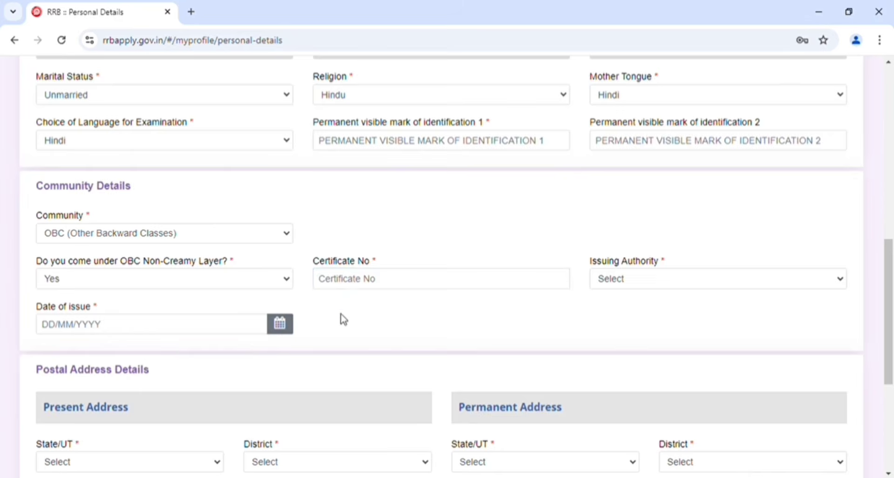
scroll(343, 318, "down", 3)
Enter the present address with State BIHAR, District Katihar, street and village/town.
scroll(358, 337, "down", 2)
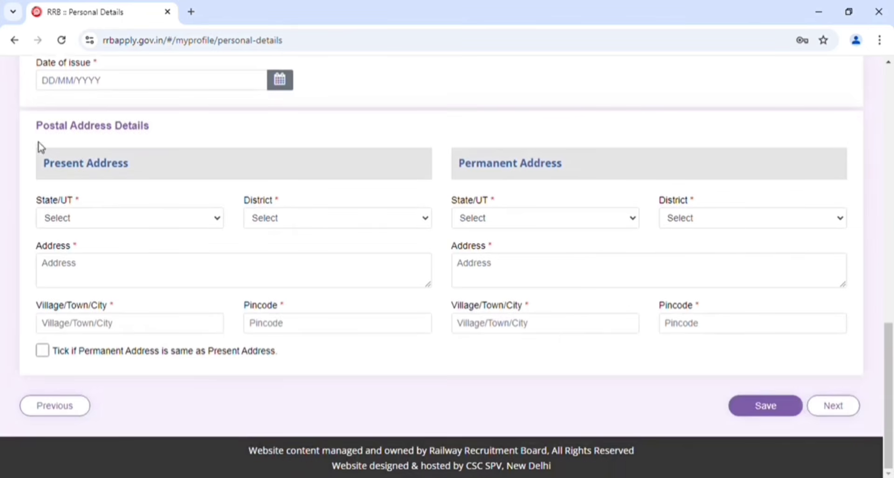
left_click(85, 219)
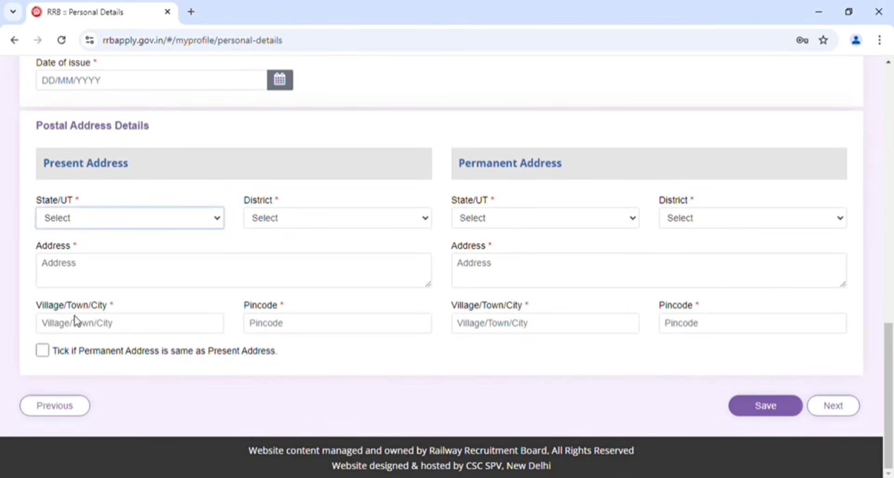
key("b")
left_click(283, 223)
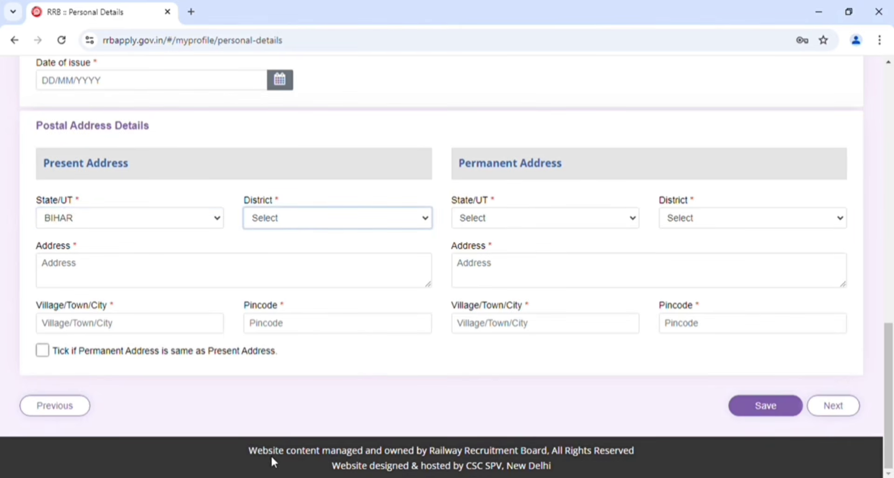
key("k")
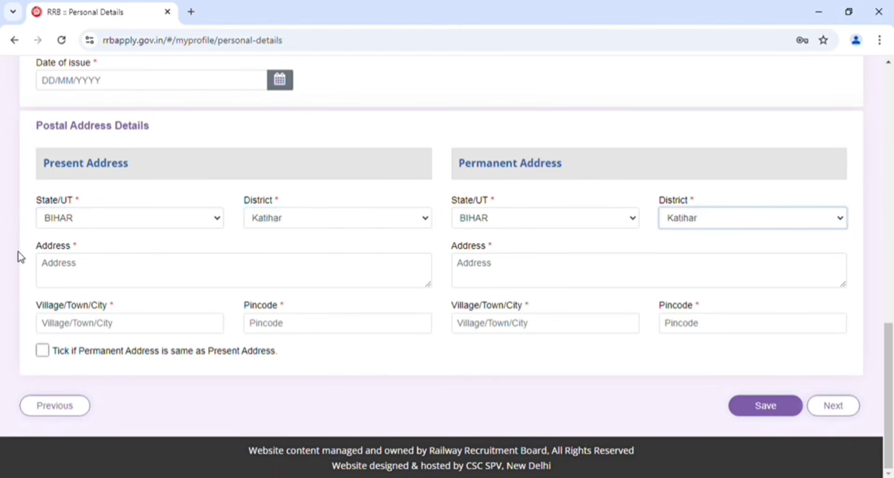
left_click(84, 277)
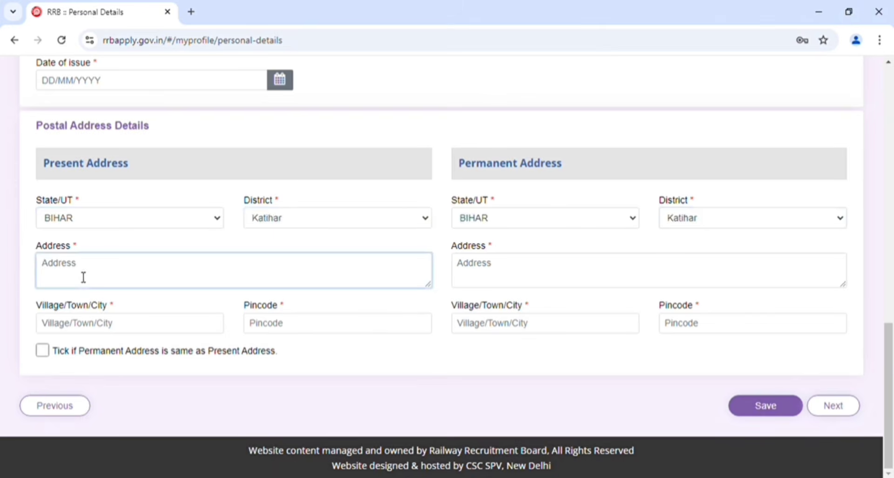
left_click(504, 282)
left_click(99, 331)
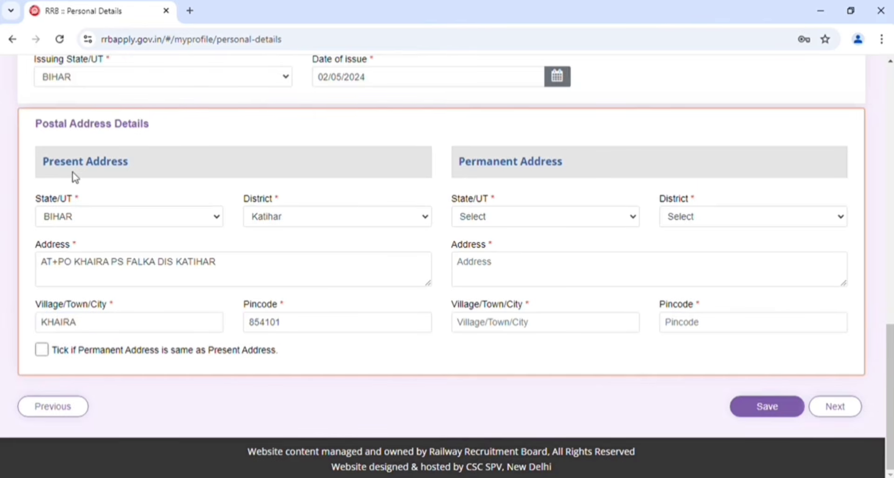
Mark the permanent address as the same as the present address.
left_click(41, 350)
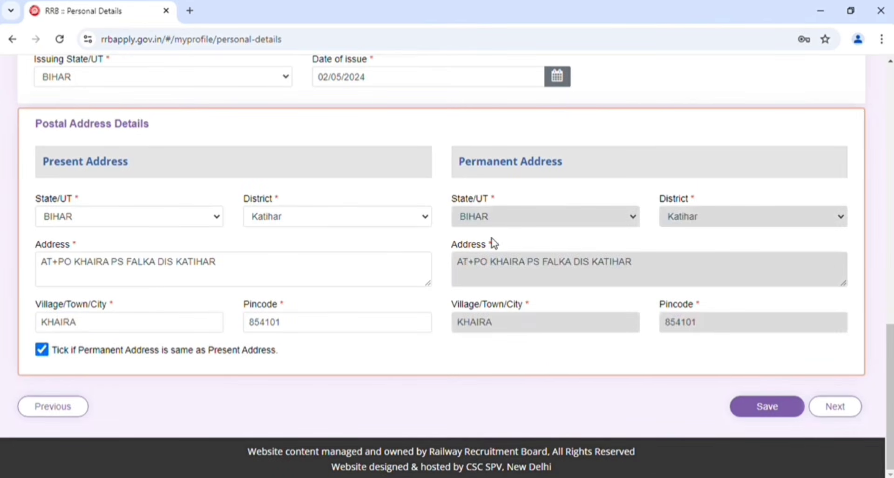
left_click(42, 350)
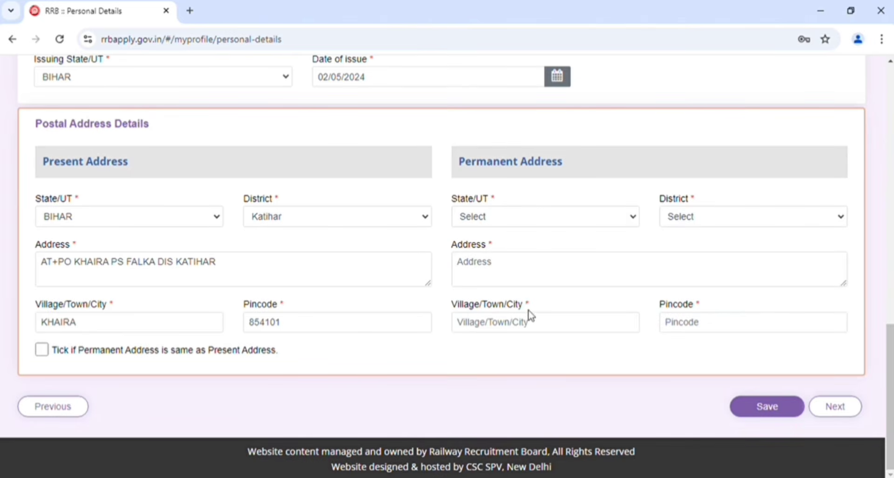
left_click(41, 349)
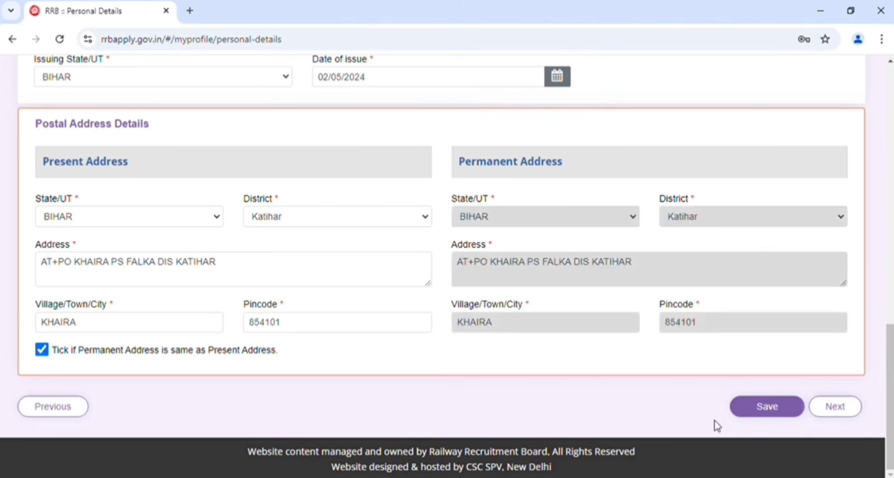
Save the personal details, continue to Other Details, and dismiss the saved-data notice.
left_click(763, 405)
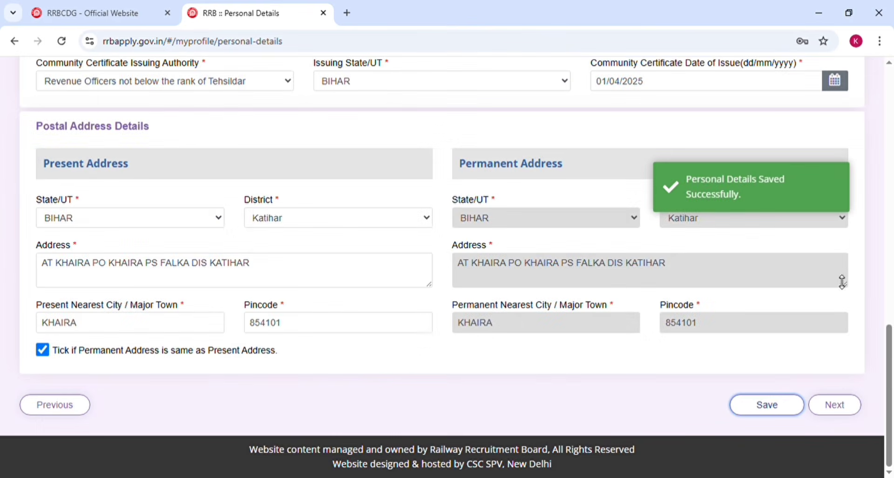
left_click(831, 416)
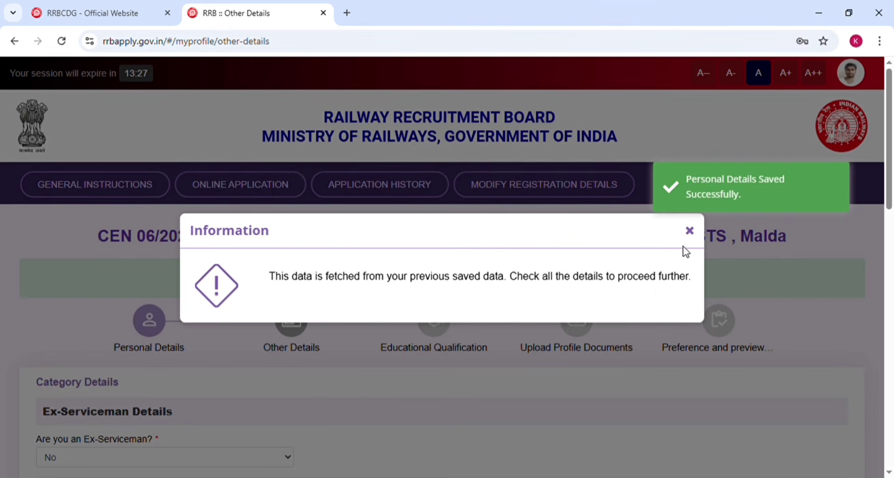
left_click(690, 231)
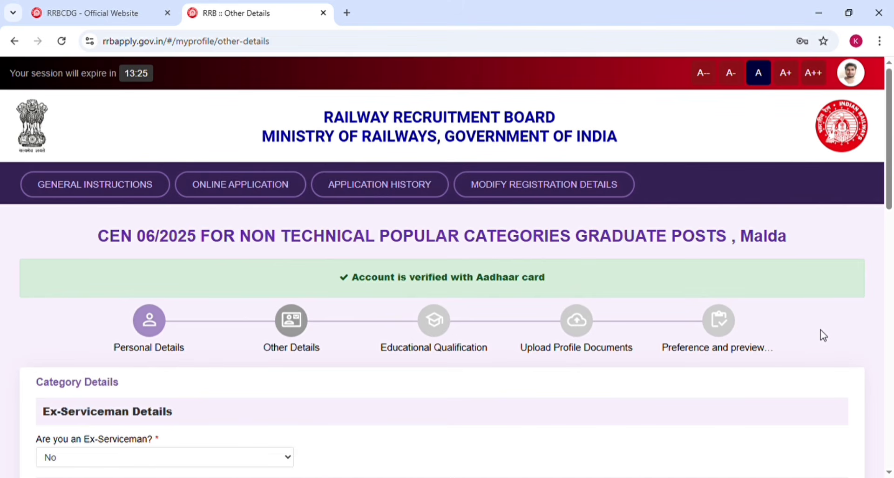
scroll(827, 339, "down", 2)
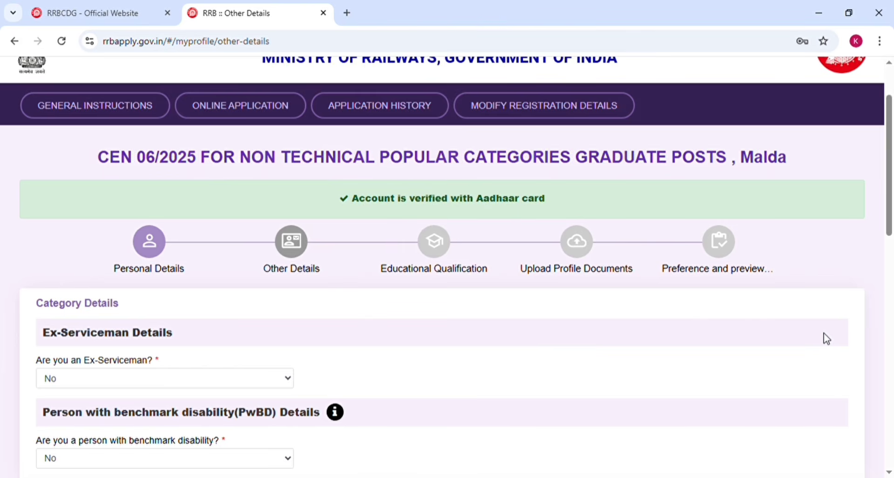
scroll(827, 338, "down", 4)
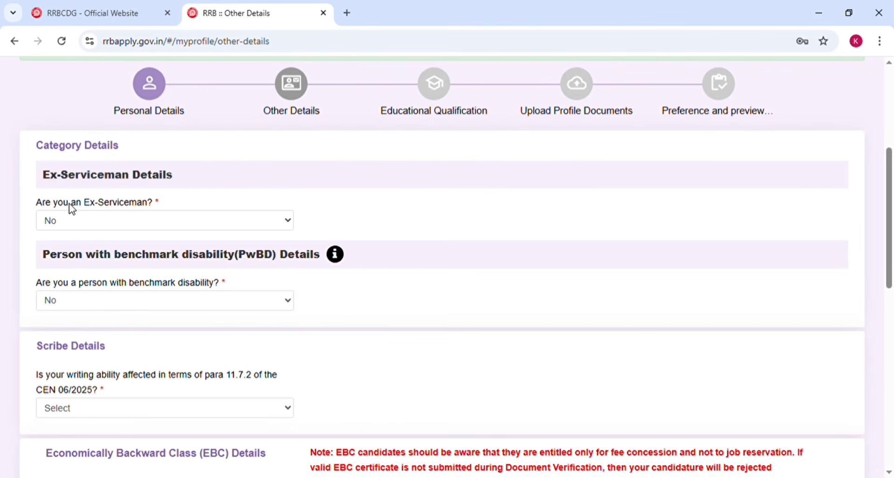
Set 'Are you an Ex-Serviceman?' to No after briefly trying Yes with Army.
left_click(151, 224)
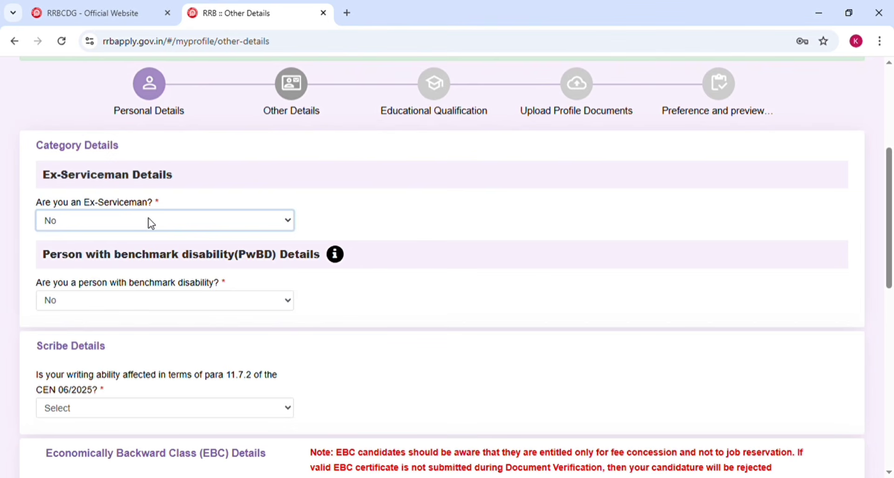
left_click(87, 253)
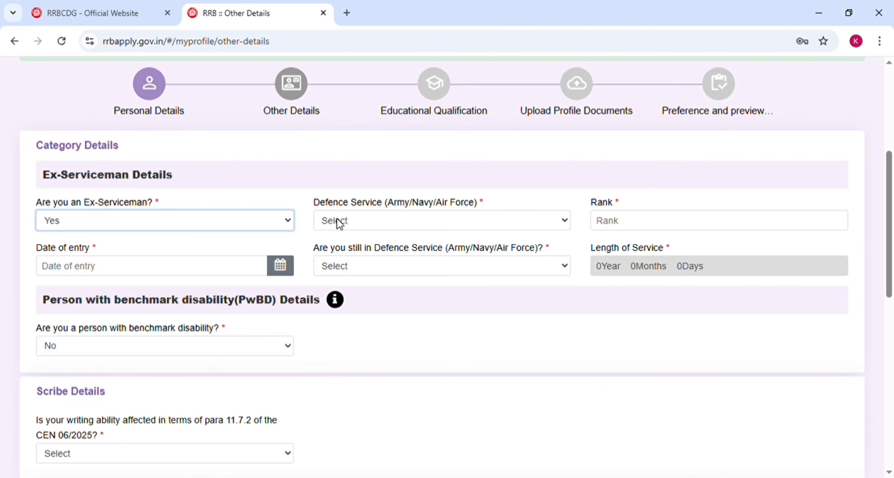
key("Tab")
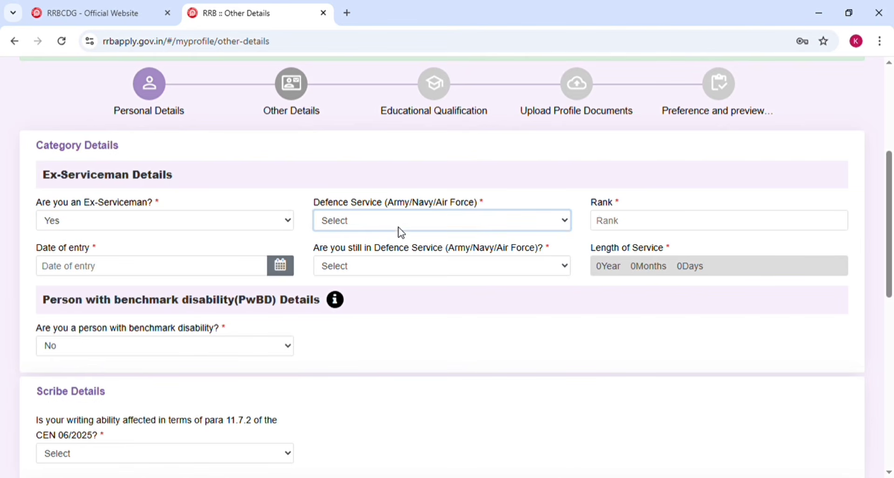
key("Down")
left_click(152, 220)
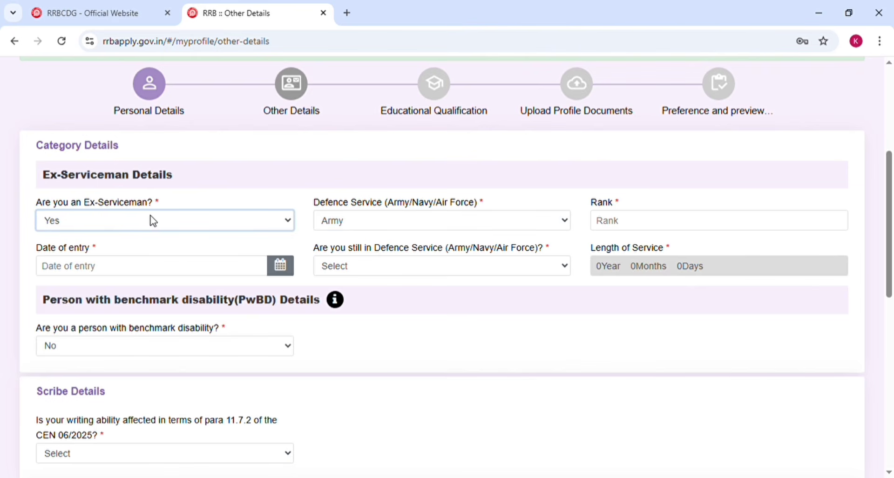
left_click(129, 275)
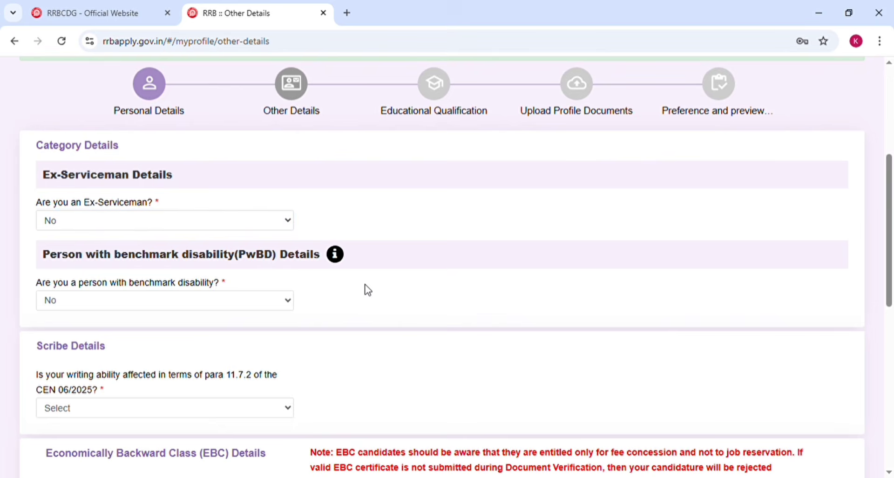
scroll(368, 289, "down", 2)
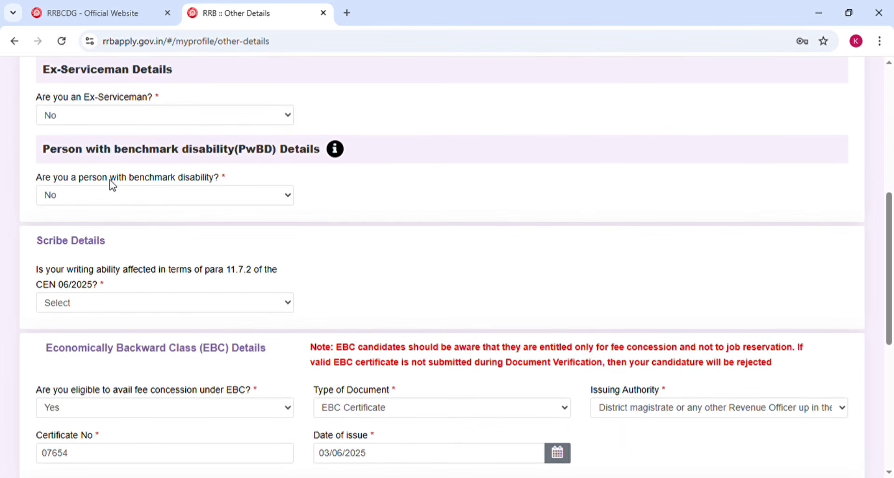
left_click(152, 207)
left_click(107, 235)
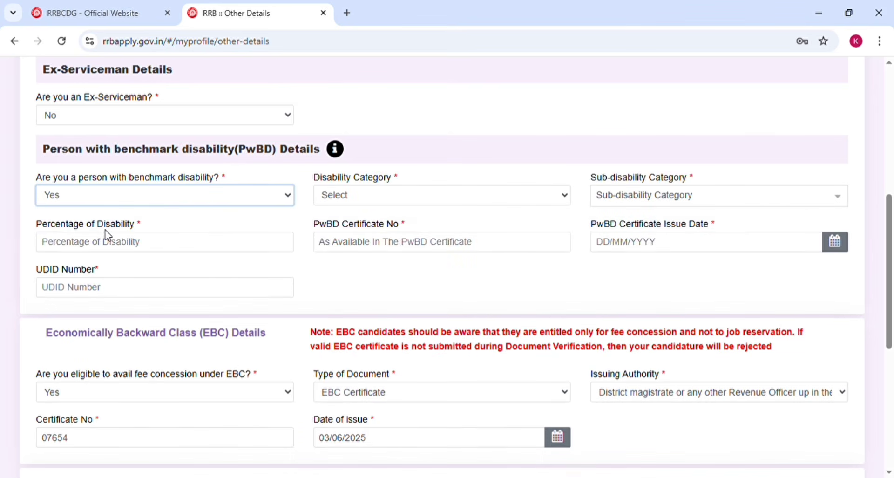
left_click(376, 208)
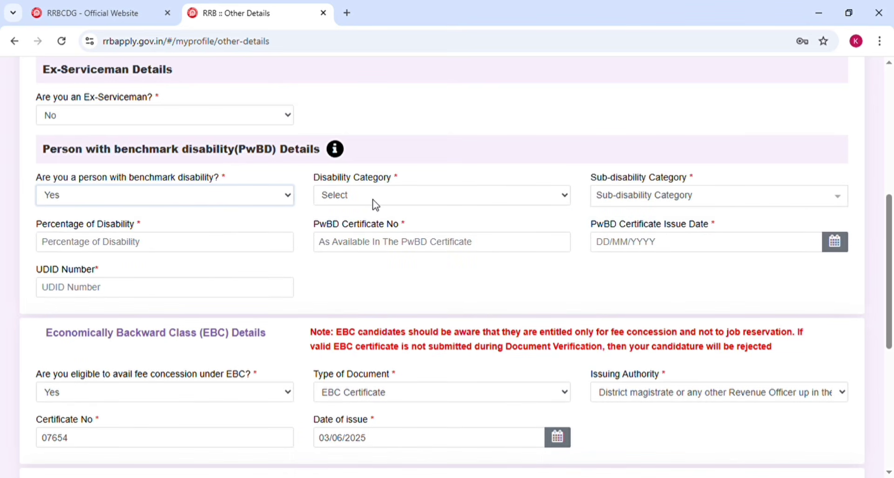
left_click(377, 228)
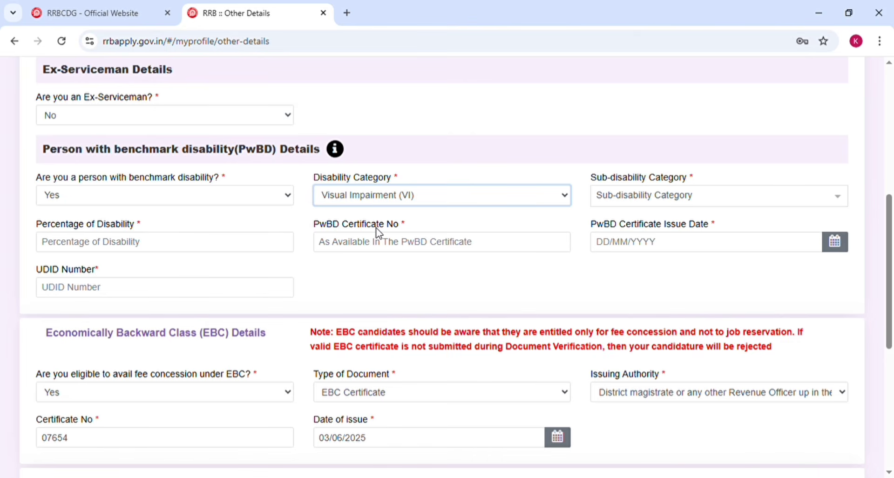
left_click(643, 197)
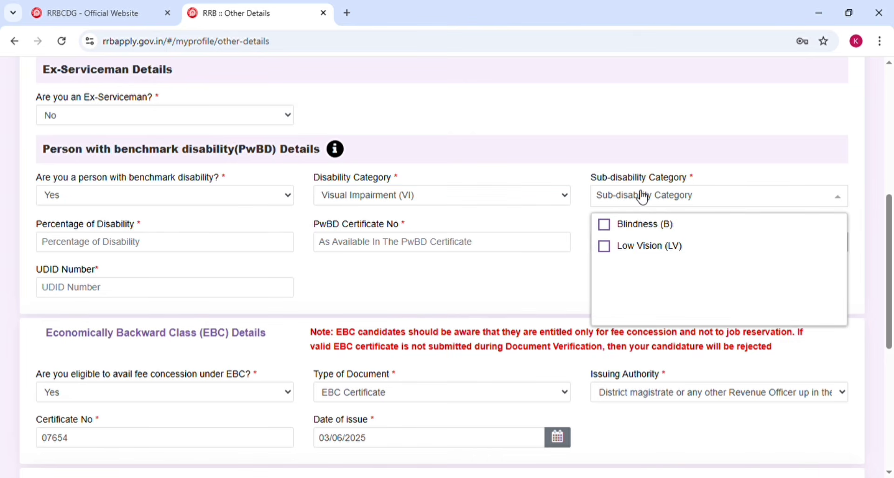
left_click(641, 226)
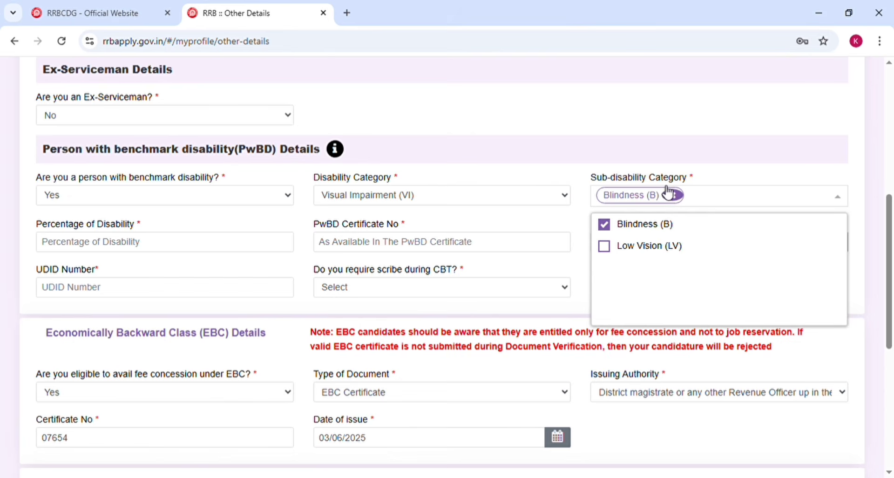
left_click(659, 247)
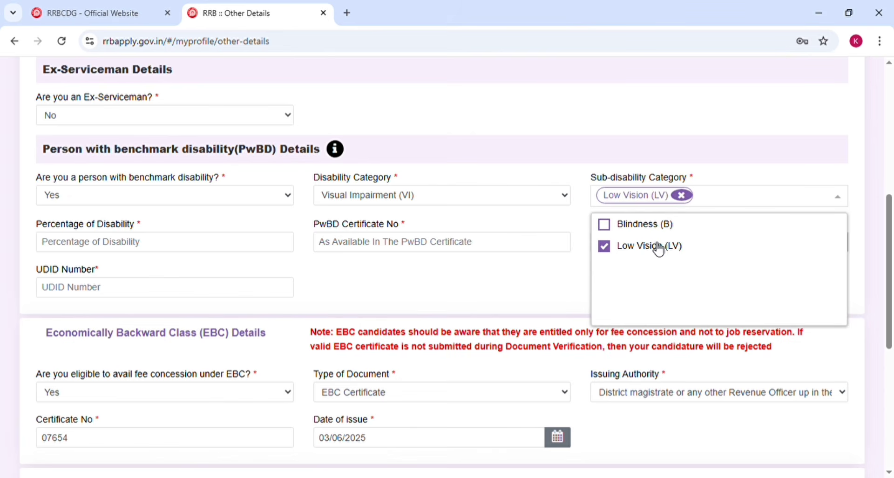
left_click(683, 197)
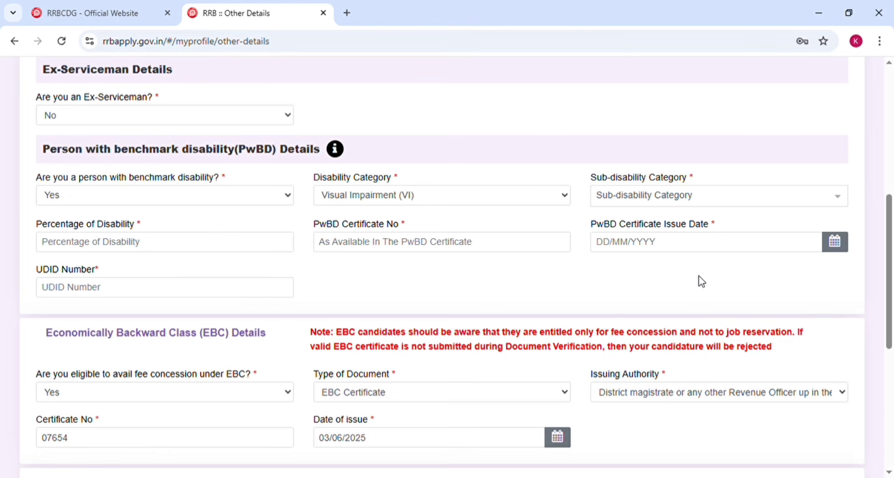
left_click(225, 201)
key("Down")
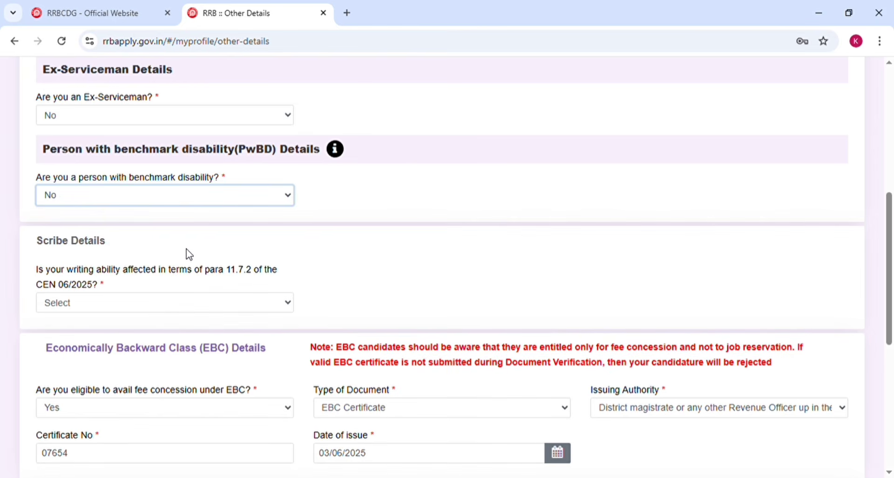
left_click(389, 253)
Try answering Yes to affected writing ability and needing a scribe, accepting the scribe notice.
scroll(115, 176, "down", 2)
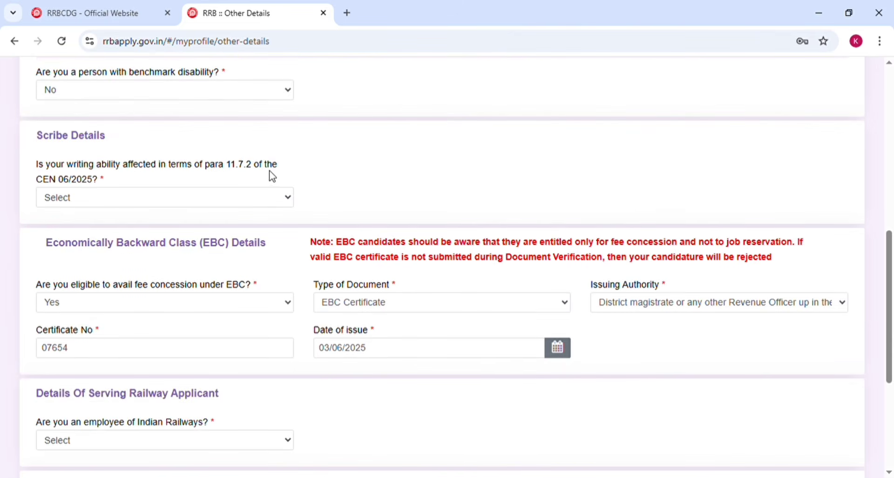
left_click(75, 203)
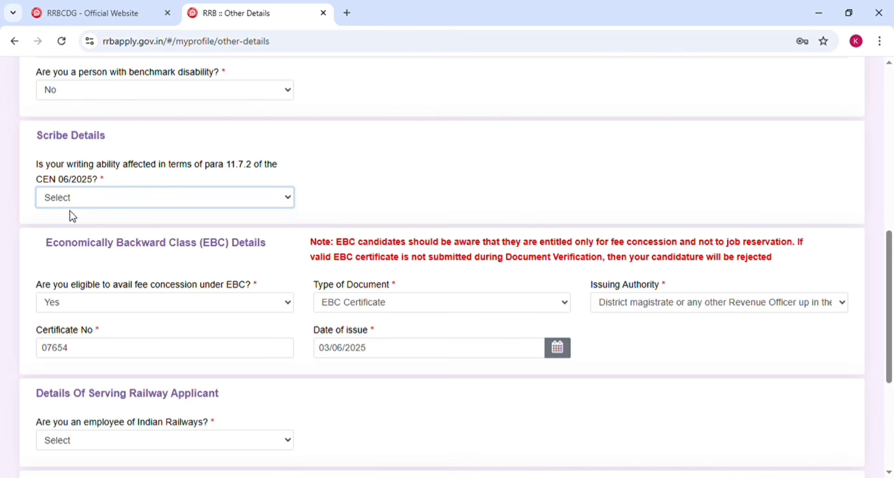
left_click(69, 259)
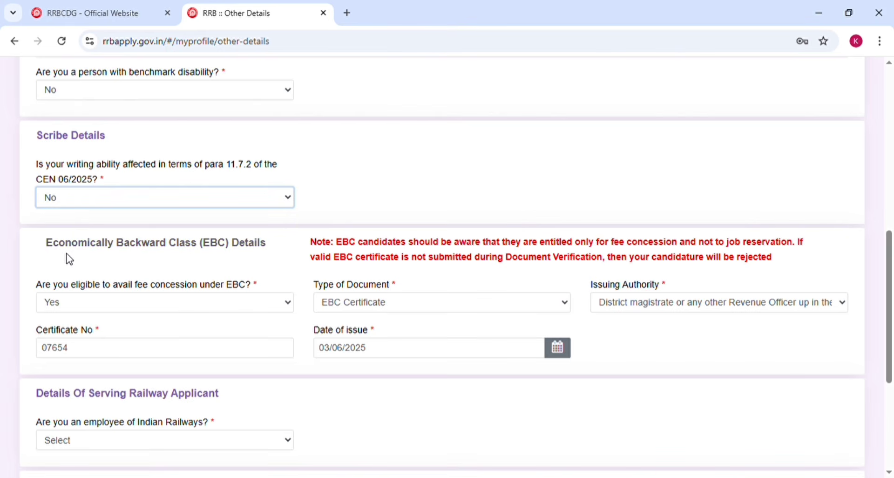
left_click(77, 226)
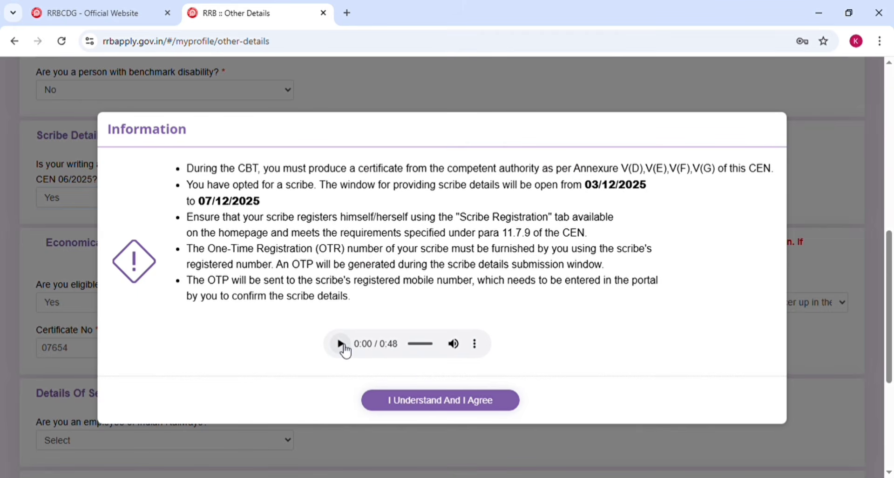
left_click(422, 344)
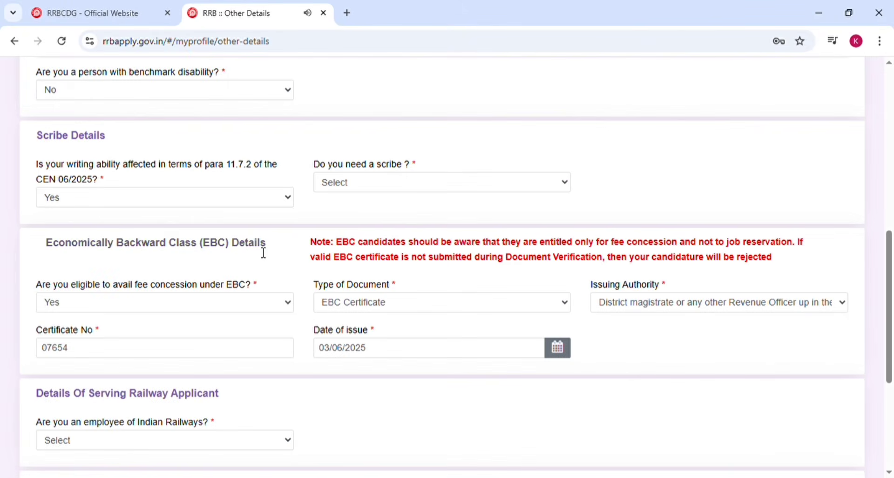
left_click(401, 188)
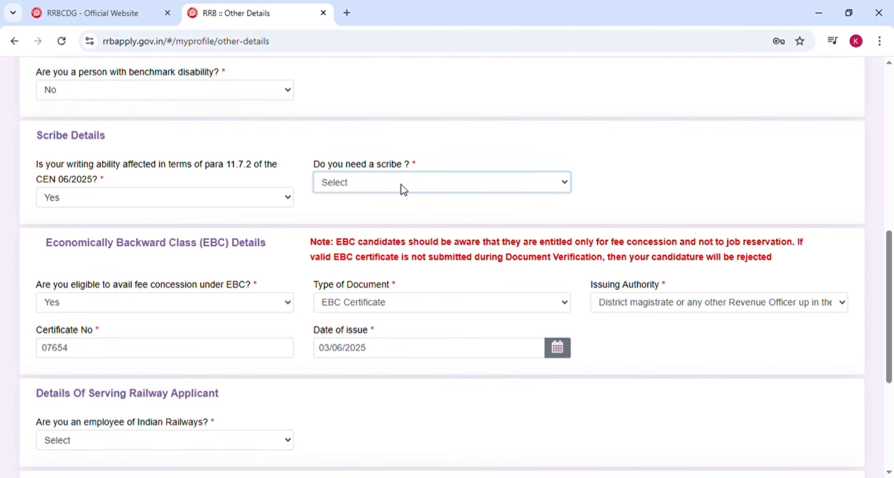
left_click(365, 219)
left_click(445, 400)
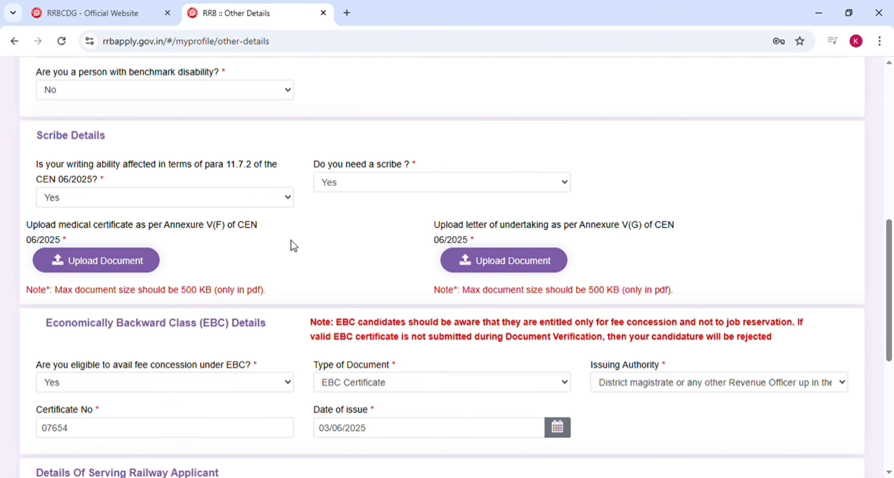
left_click(137, 271)
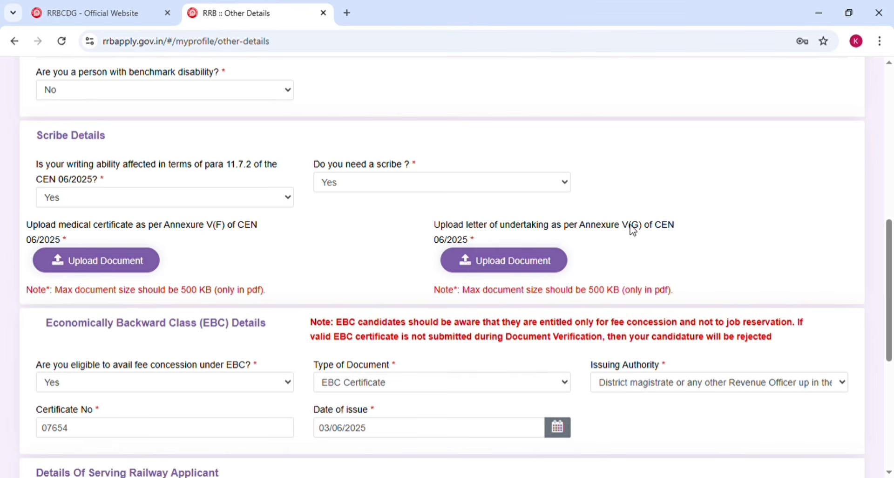
Change the writing-ability answer to No, removing the scribe upload fields.
left_click(197, 196)
left_click(191, 248)
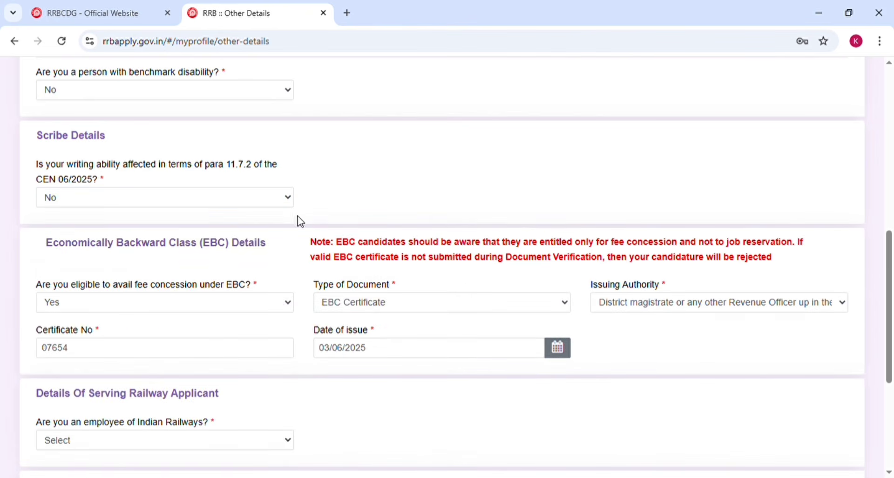
scroll(437, 201, "down", 4)
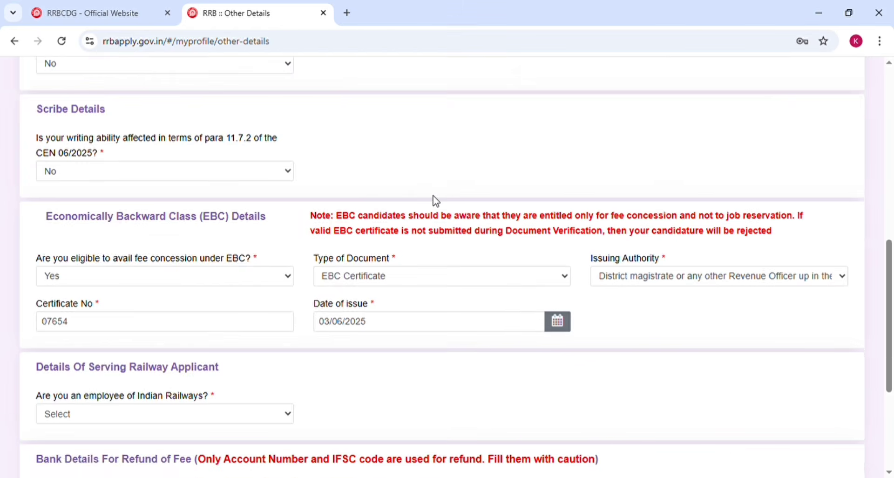
scroll(437, 201, "up", 1)
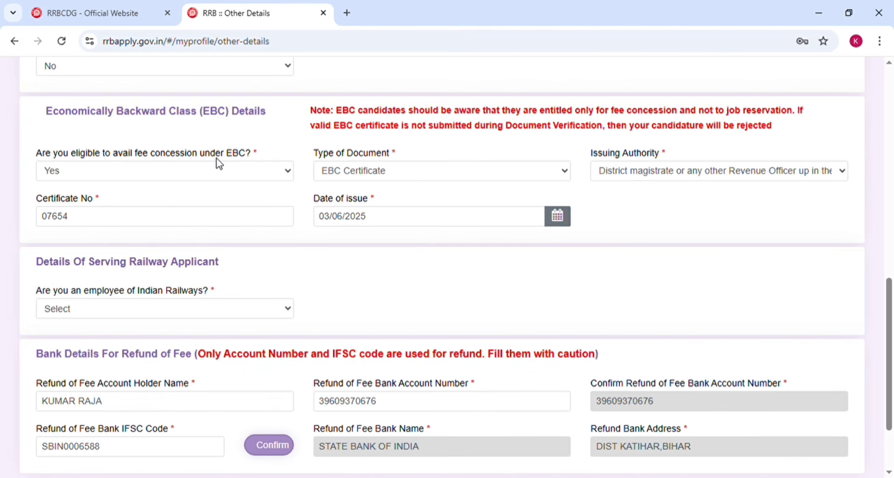
Answer Yes to the EBC fee concession with document type EBC Certificate.
left_click(162, 176)
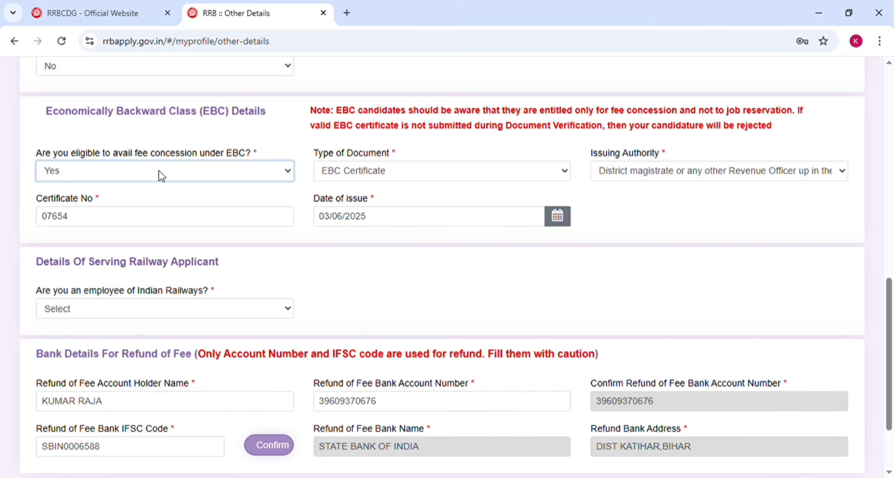
left_click(114, 224)
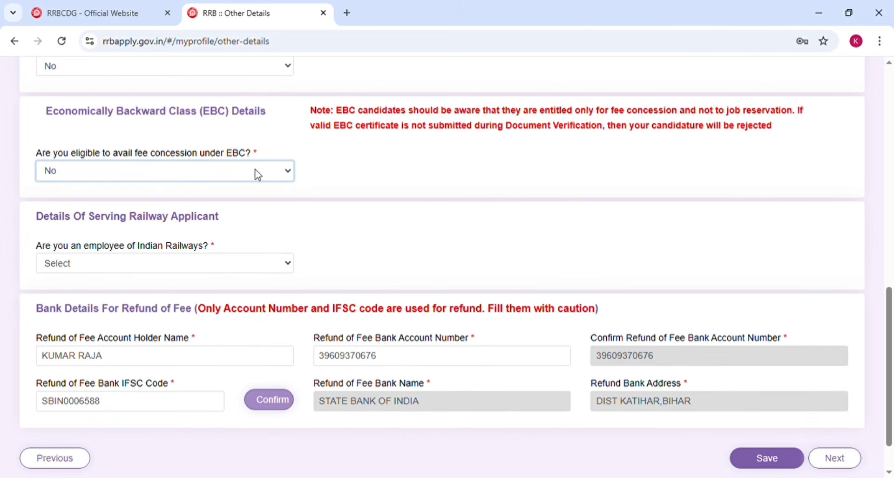
key("Up")
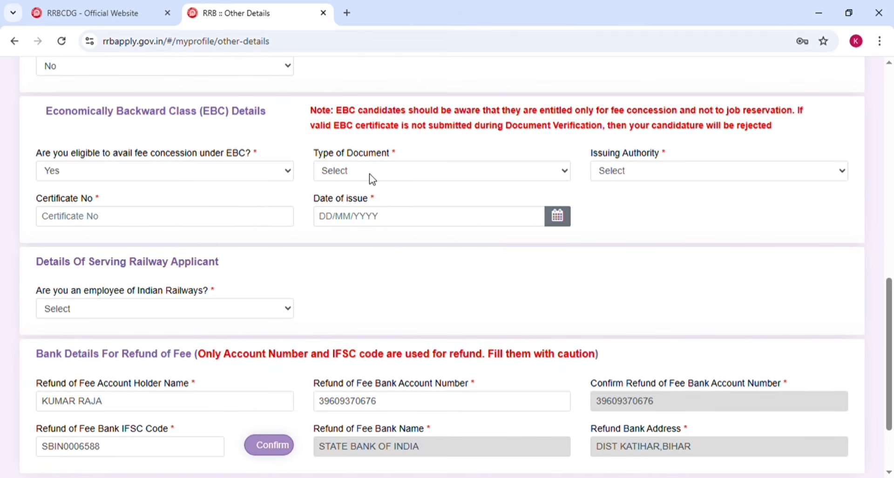
left_click(390, 177)
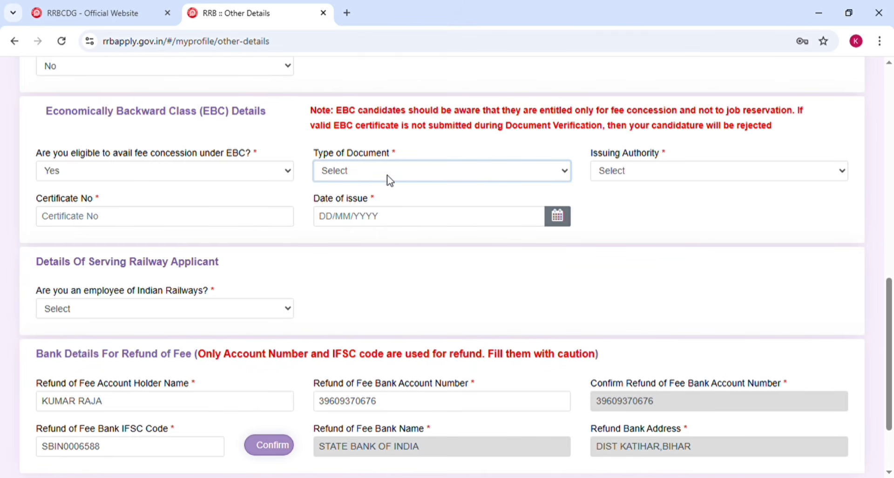
key("Down")
key("Down")
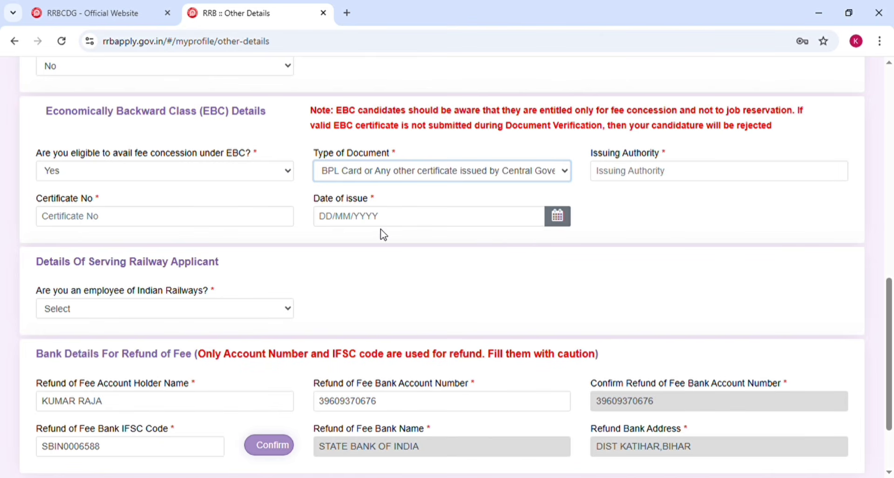
key("Down")
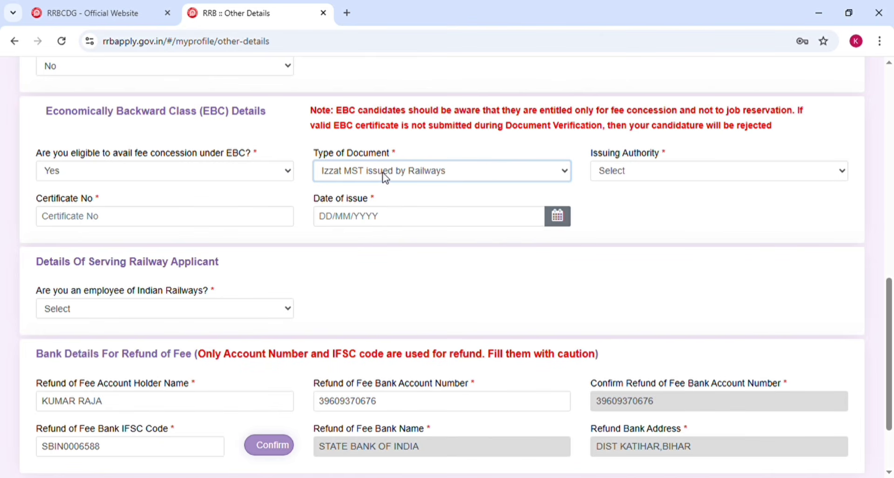
key("Up")
key("Up")
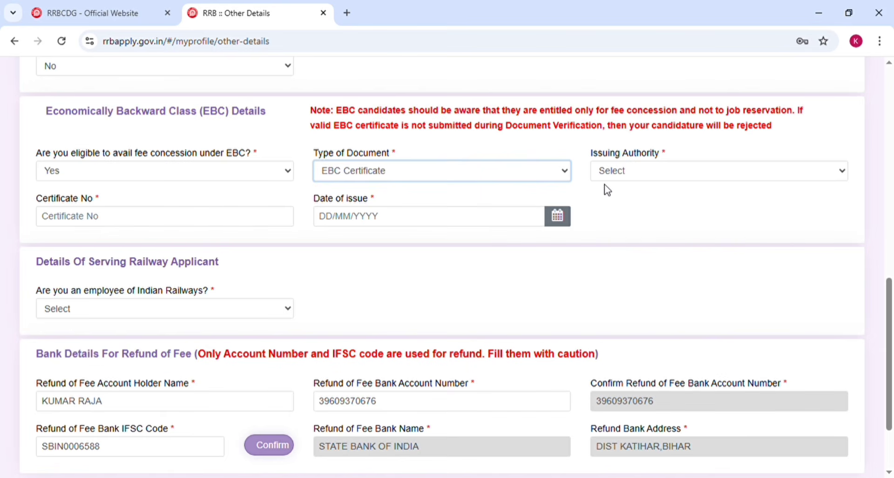
Set the EBC issuing authority to District magistrate, leaving the date of issue empty.
left_click(612, 172)
left_click(631, 182)
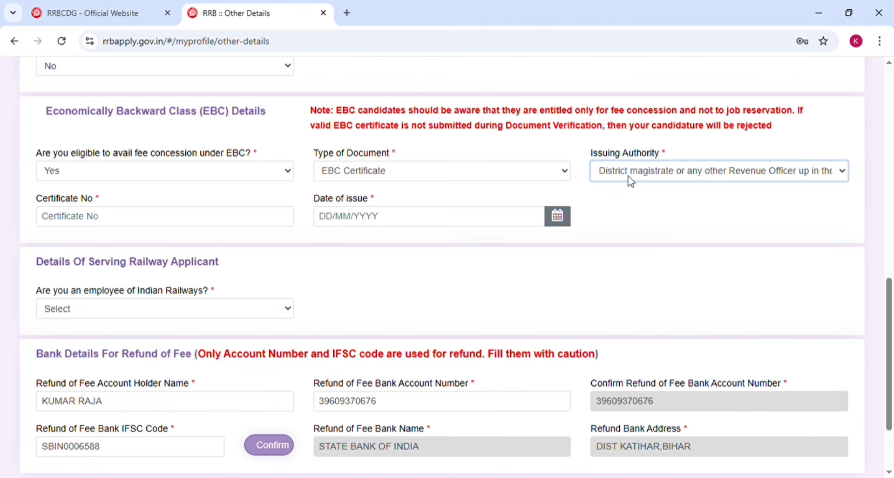
left_click(368, 226)
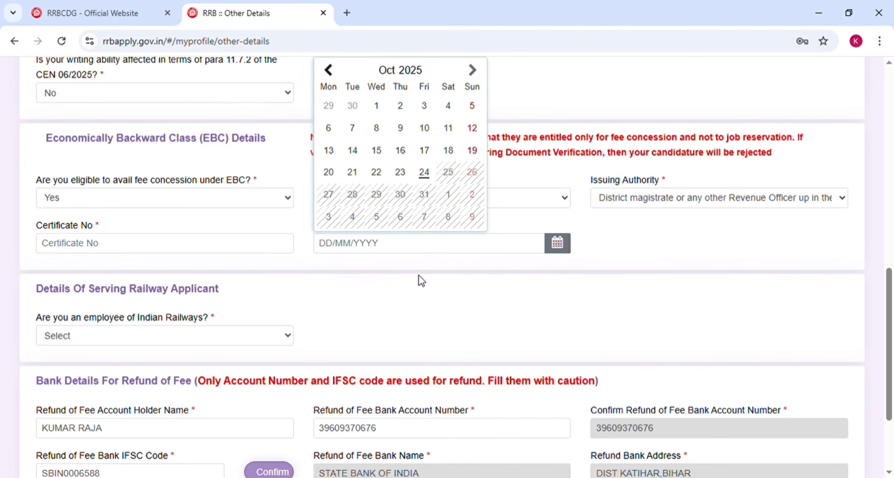
left_click(421, 281)
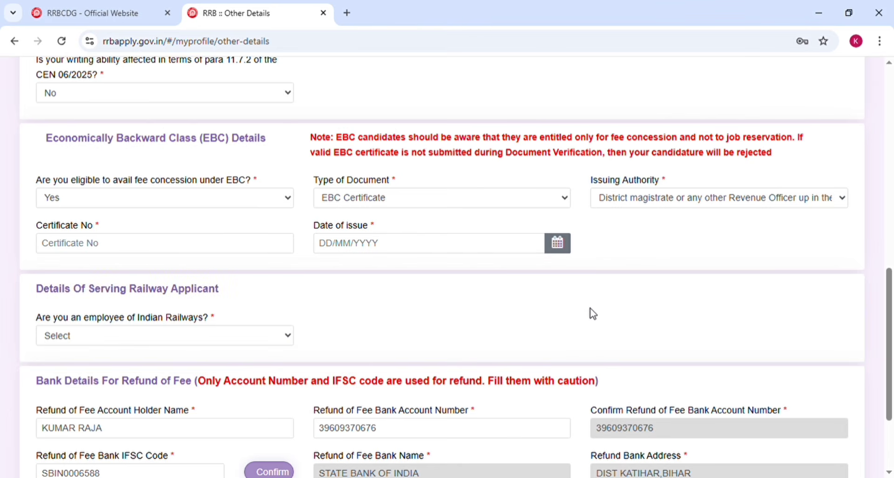
scroll(593, 314, "down", 3)
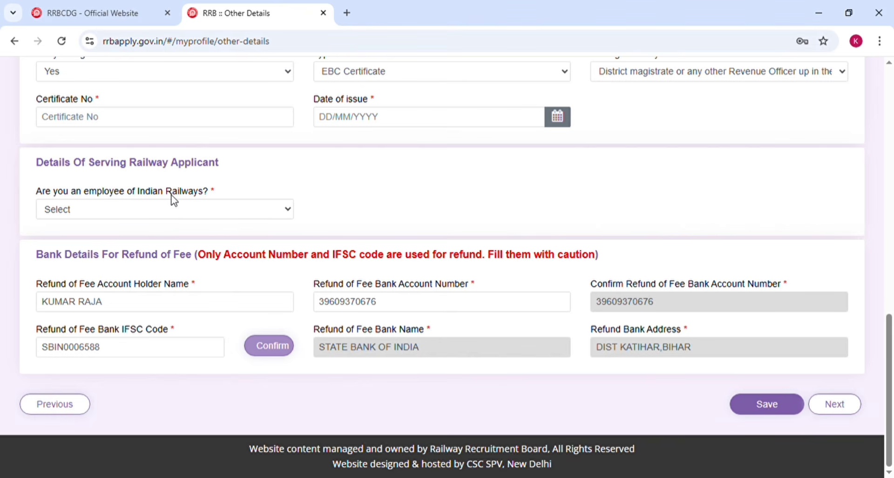
Mark the applicant as an Indian Railways employee, category Group C, zone/unit CR.
left_click(189, 205)
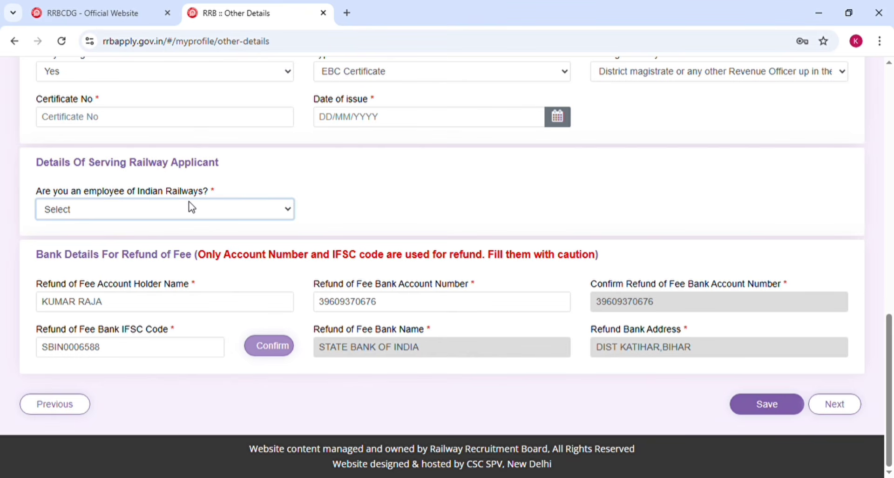
left_click(113, 244)
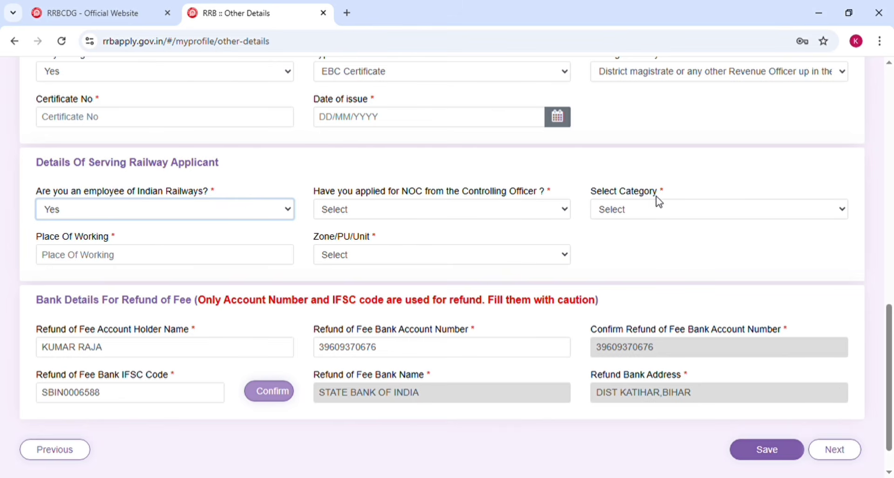
left_click(676, 213)
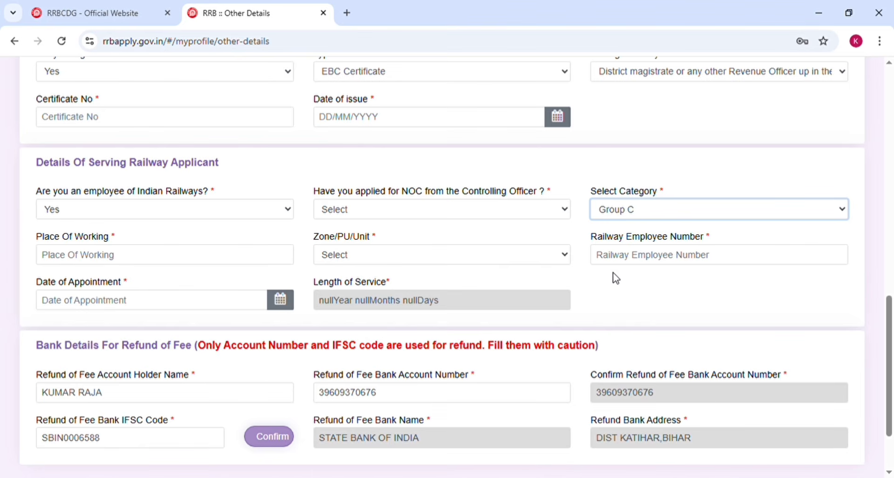
left_click(615, 326)
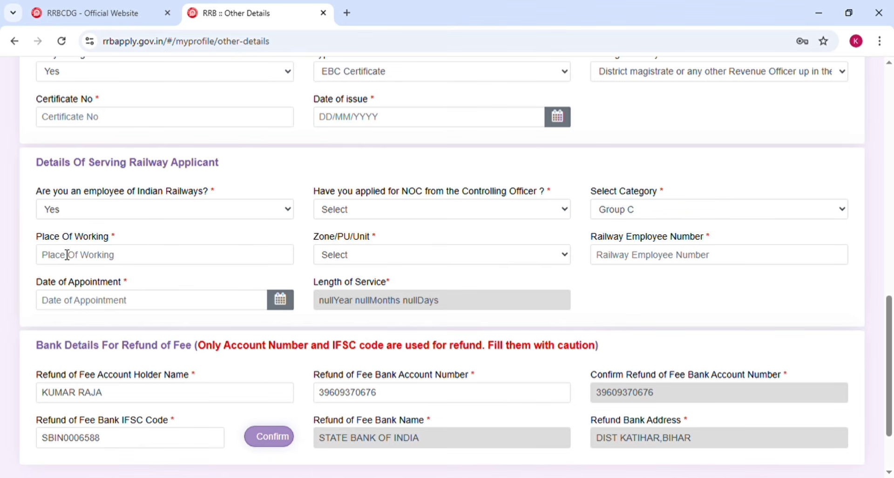
left_click(343, 262)
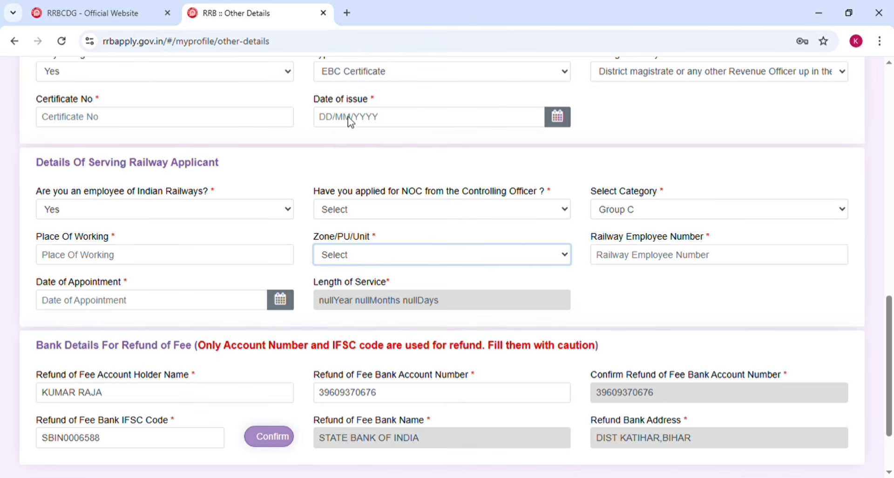
left_click(349, 100)
Change the Indian Railways employee answer back to No.
left_click(196, 208)
left_click(194, 204)
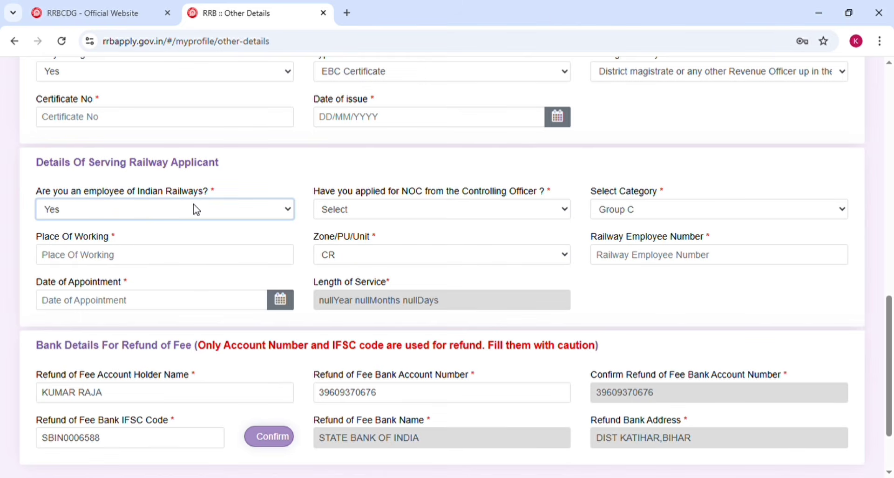
left_click(164, 257)
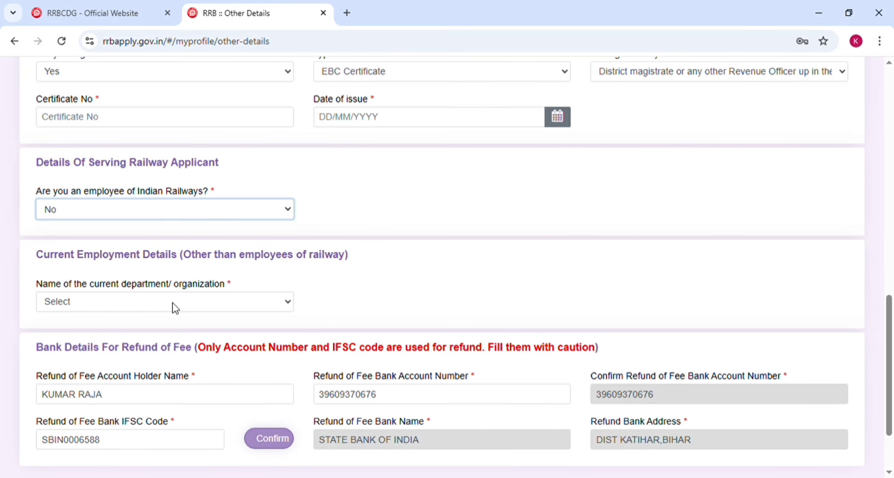
Pick Central Government, accept the NOC notice, then change the current department to Not Applicable.
left_click(216, 311)
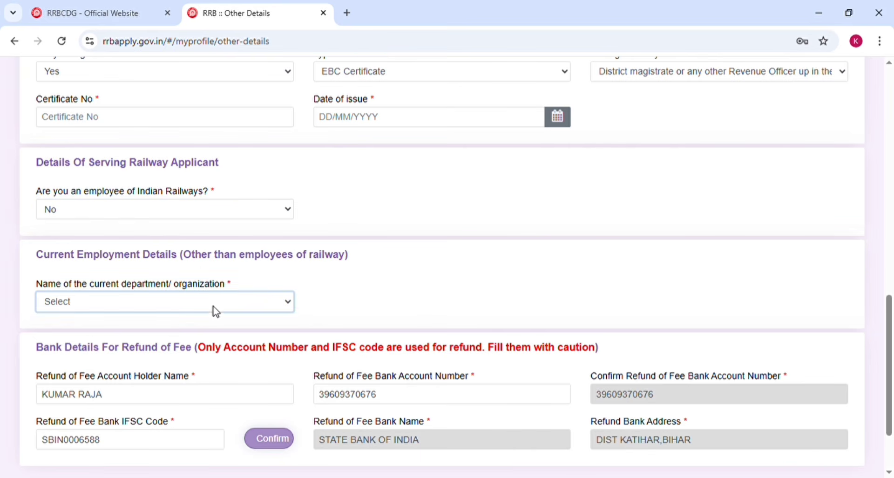
left_click(132, 347)
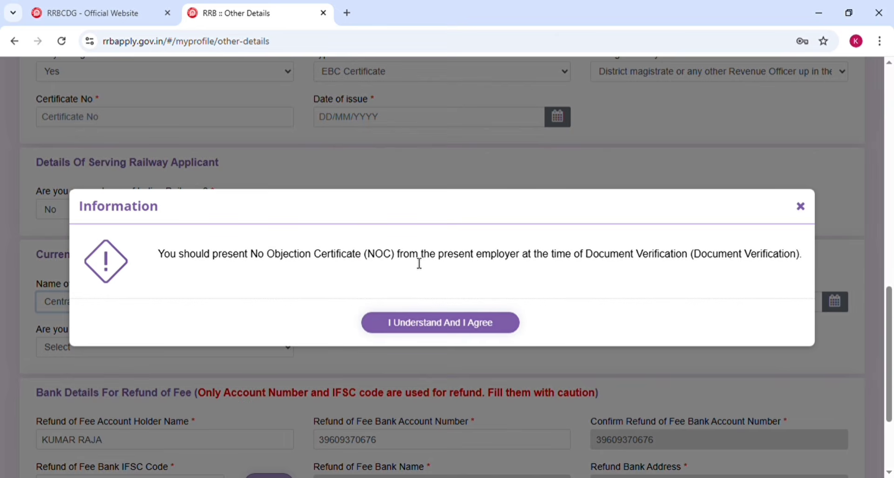
left_click(410, 324)
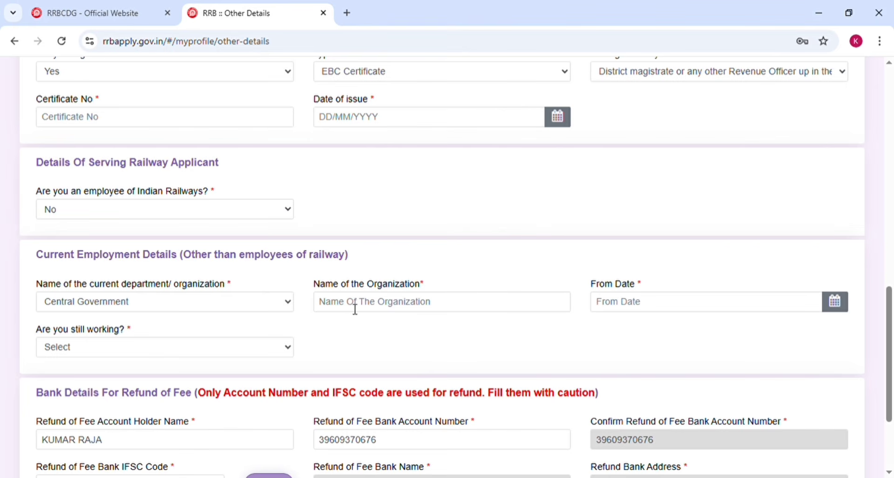
left_click(205, 308)
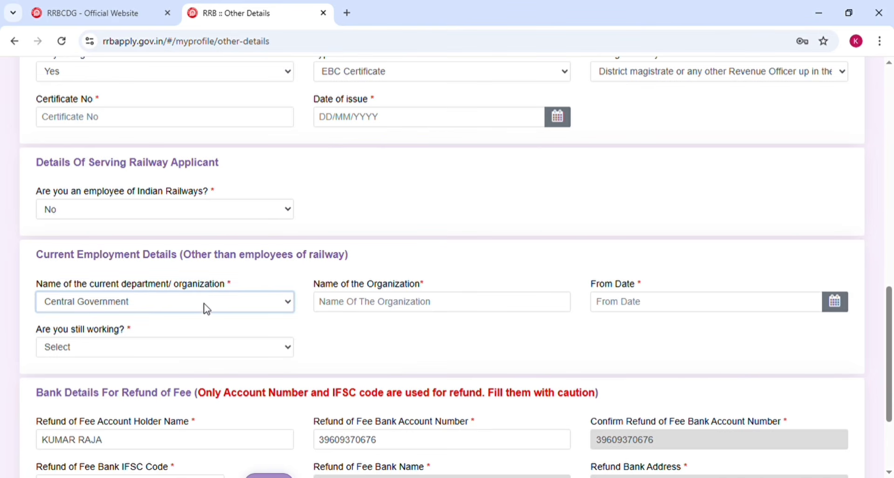
left_click(168, 343)
left_click(427, 298)
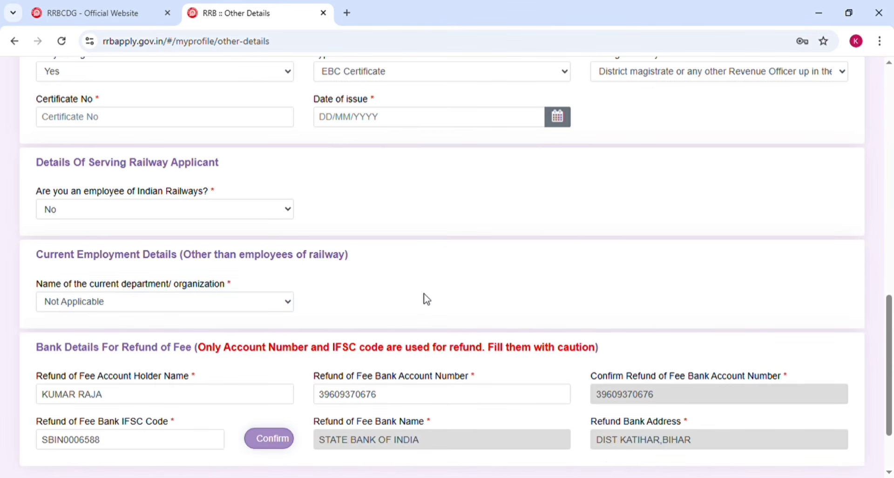
Go to the refund Account Number and Confirm Account Number fields, then save Other Details.
scroll(427, 299, "down", 2)
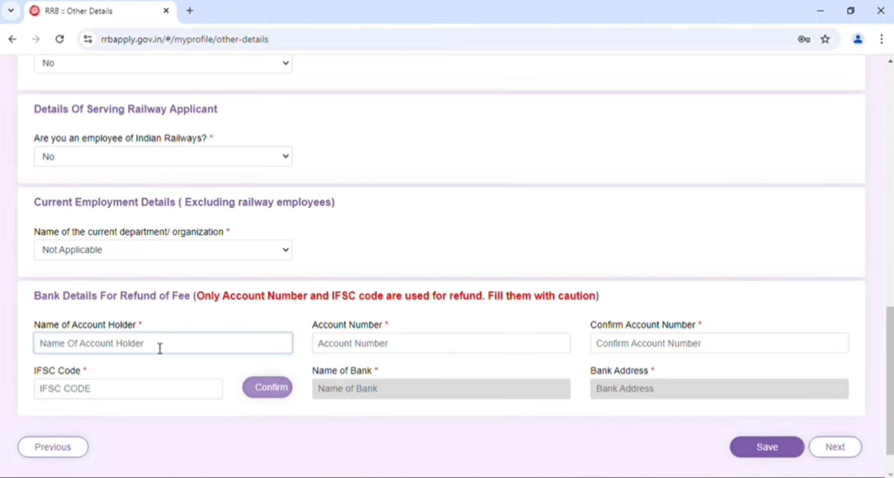
left_click(384, 348)
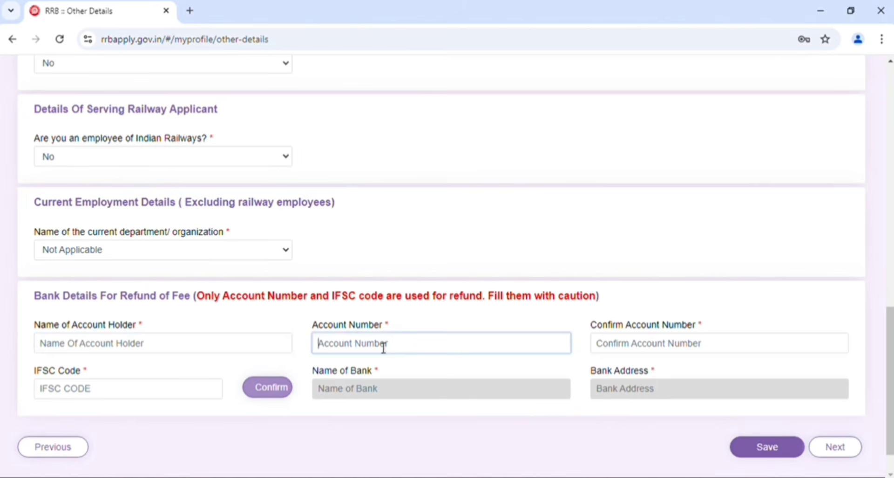
left_click(654, 346)
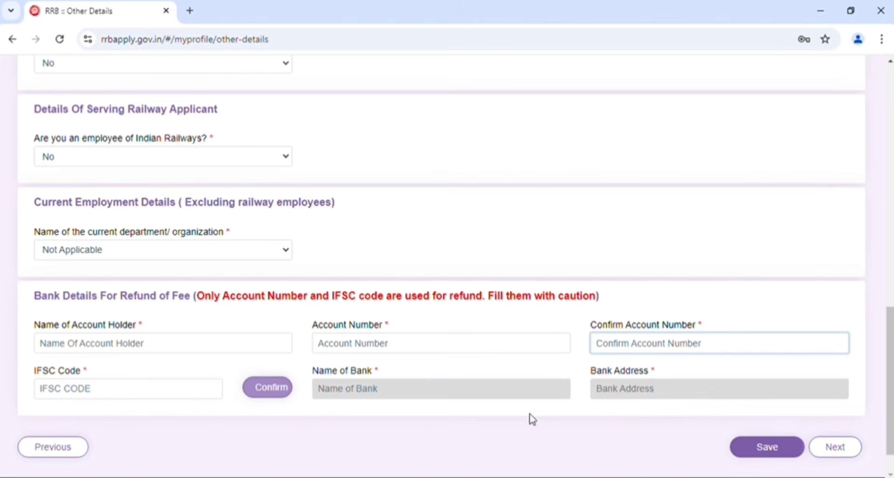
left_click(767, 448)
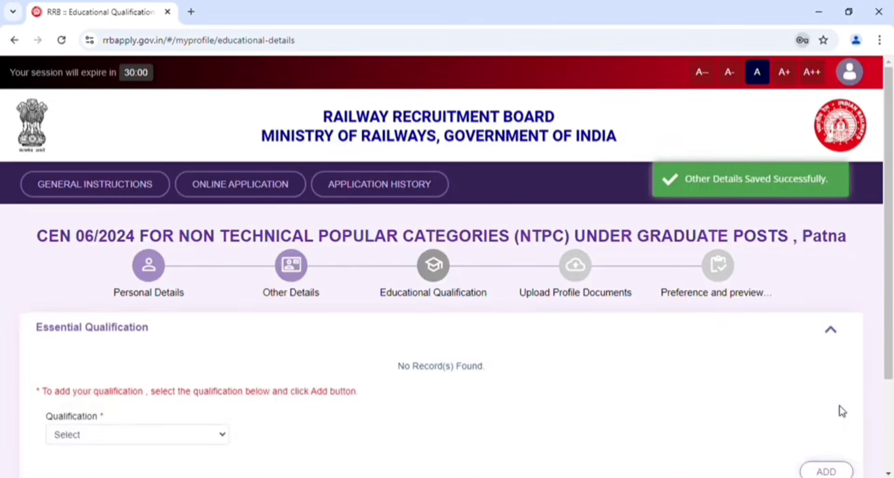
Choose BIHAR as the state and Katihar as the district for the Matriculation/SSLC entry.
scroll(766, 386, "down", 4)
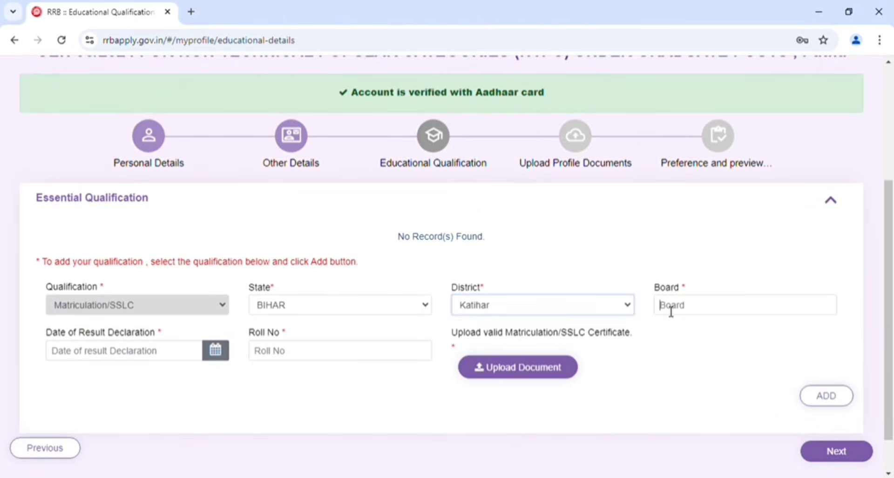
left_click(670, 307)
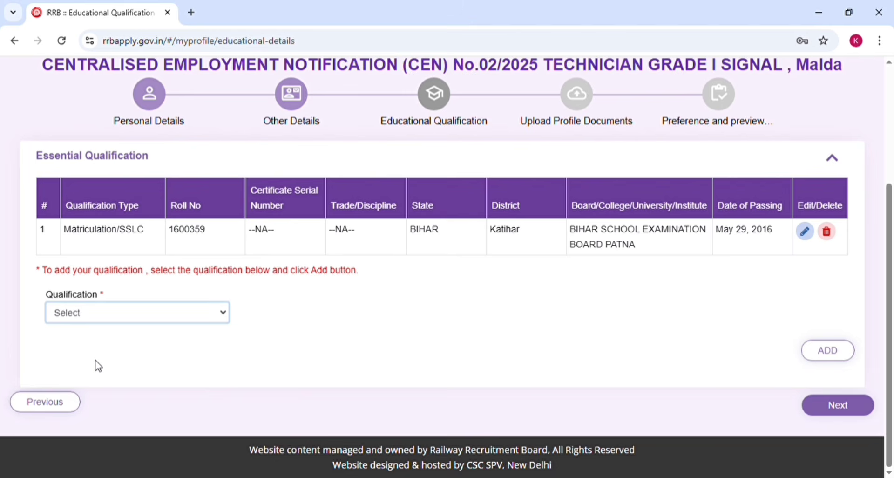
left_click(97, 366)
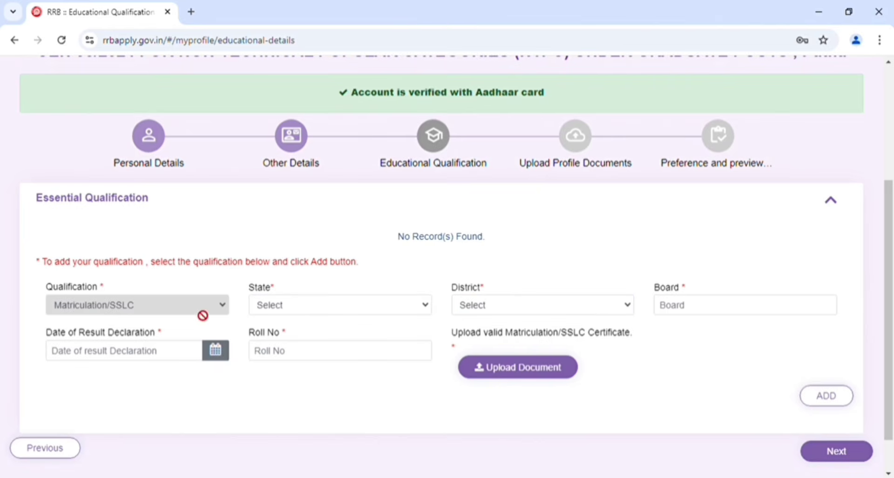
left_click(278, 303)
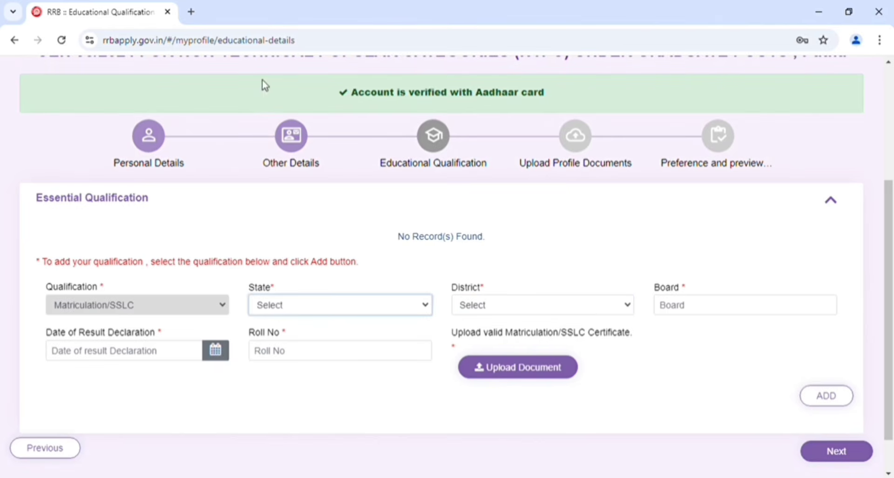
key("b")
left_click(490, 311)
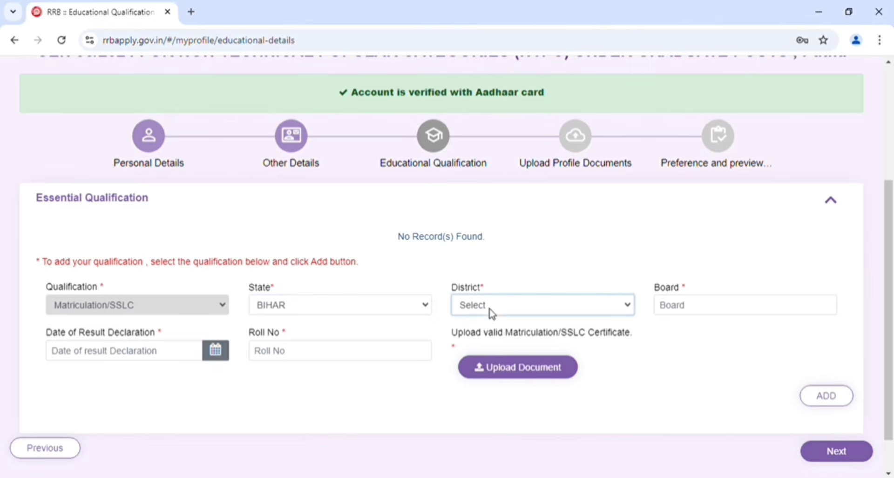
left_click(486, 244)
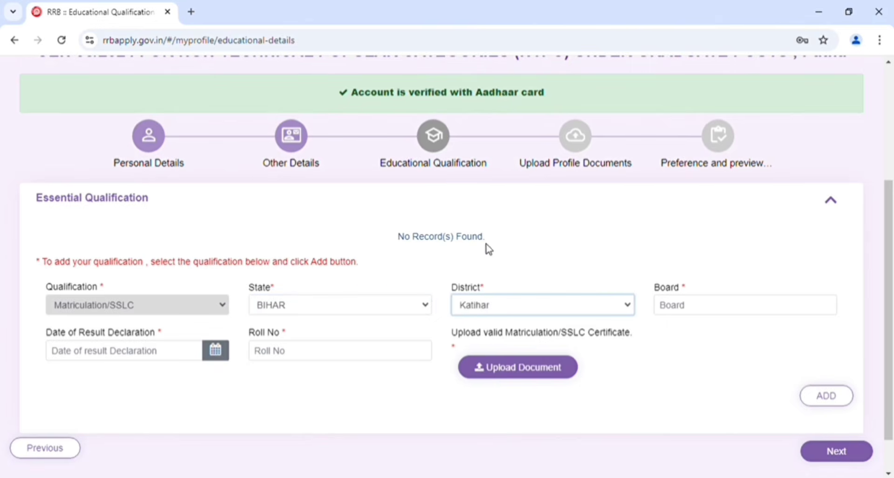
Go to the Board field, close the Date of Result Declaration calendar without a date, then Roll No.
left_click(671, 311)
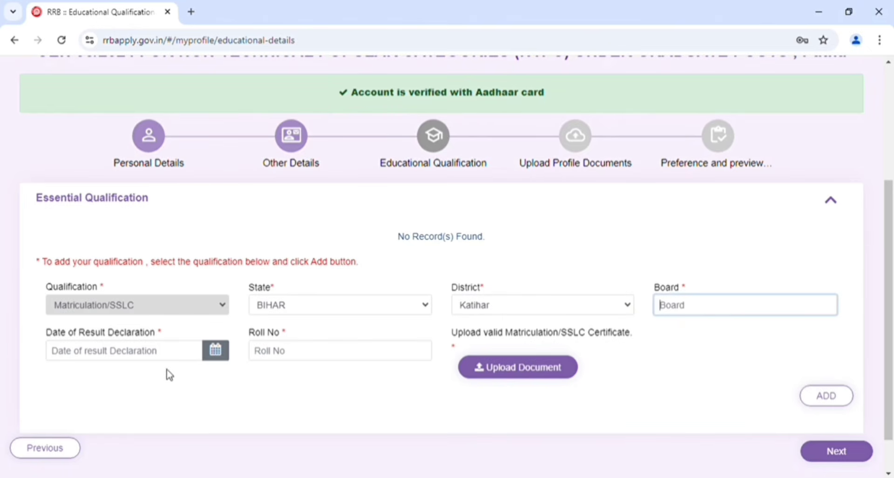
left_click(154, 356)
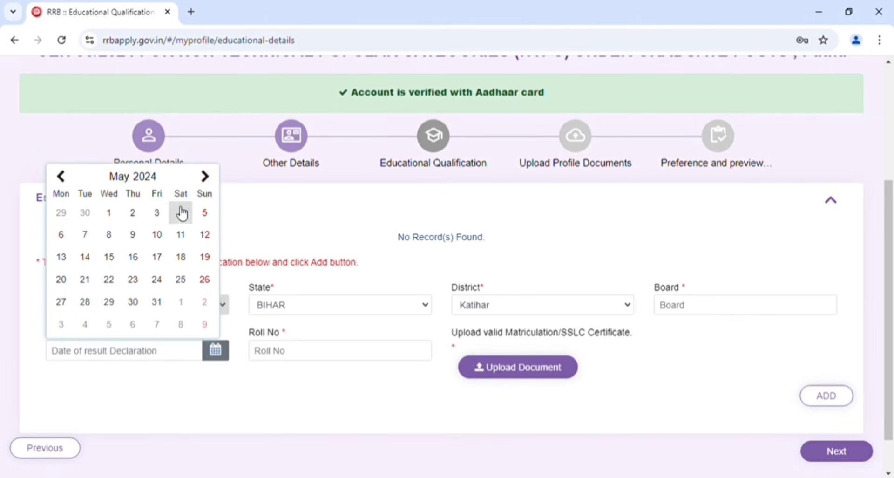
left_click(162, 382)
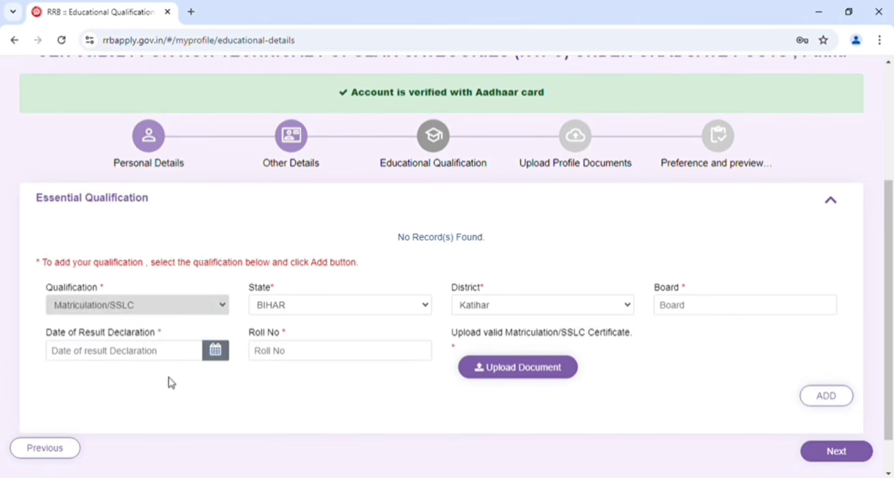
left_click(313, 358)
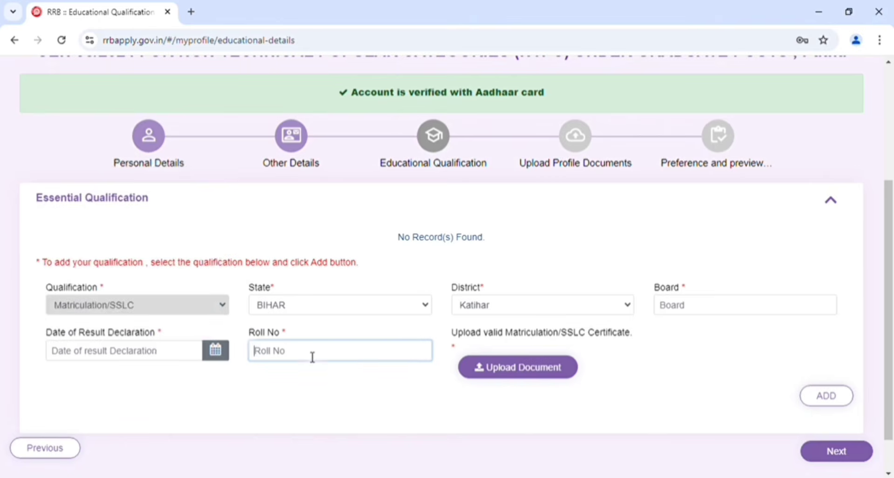
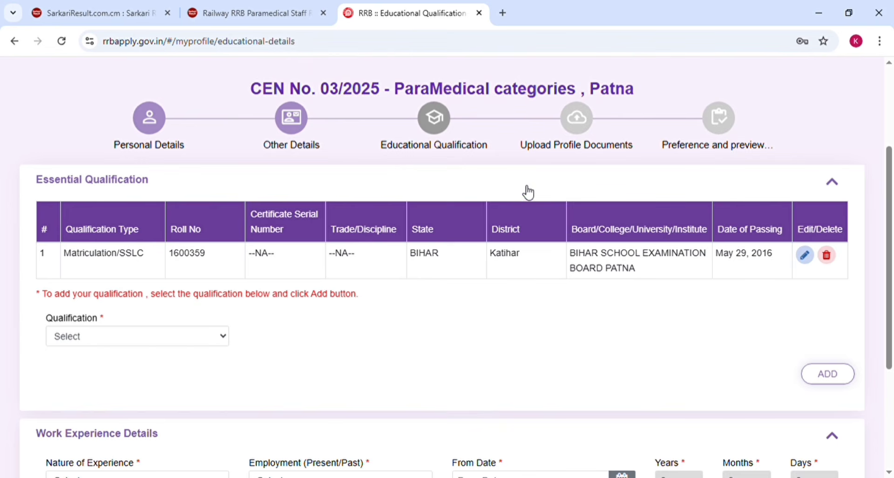
left_click(195, 342)
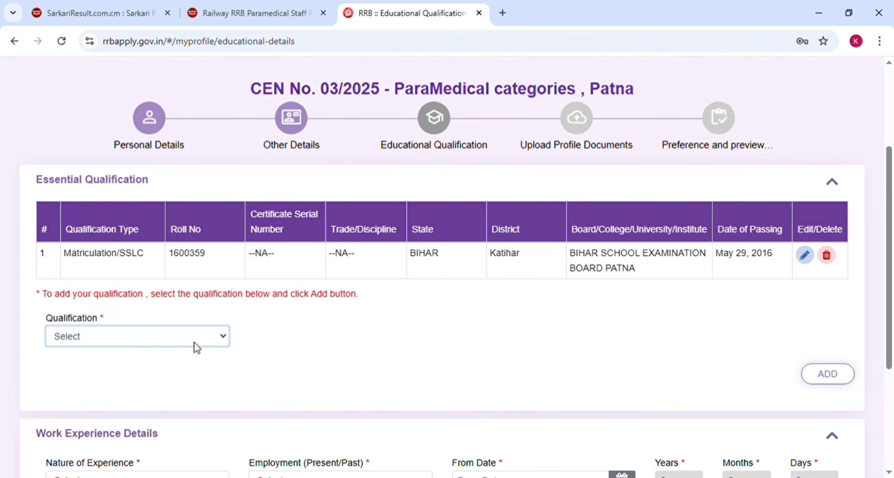
left_click(447, 310)
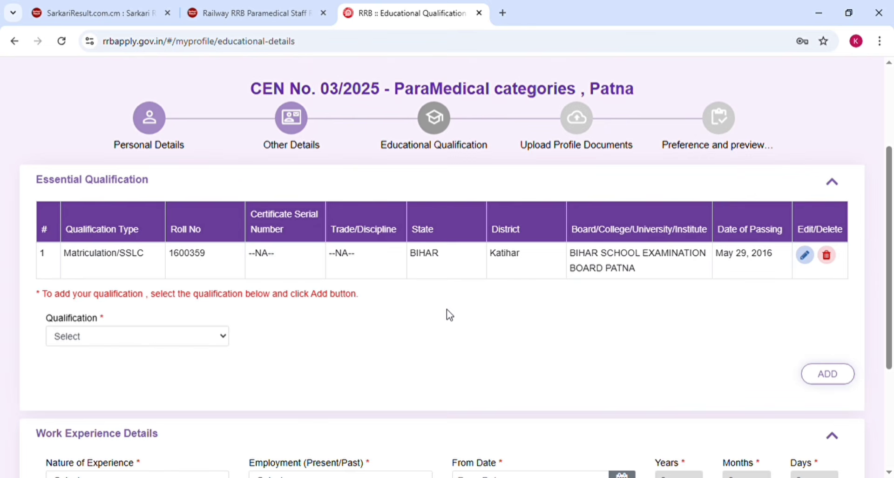
scroll(447, 308, "down", 2)
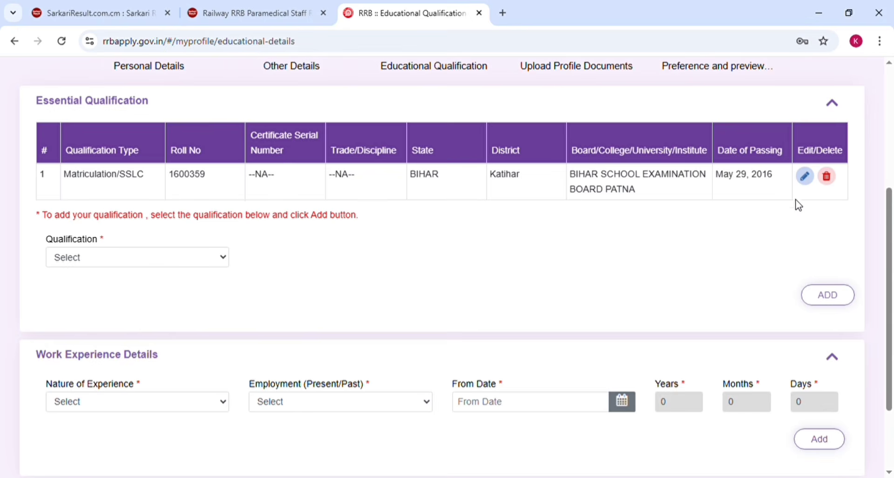
left_click(805, 177)
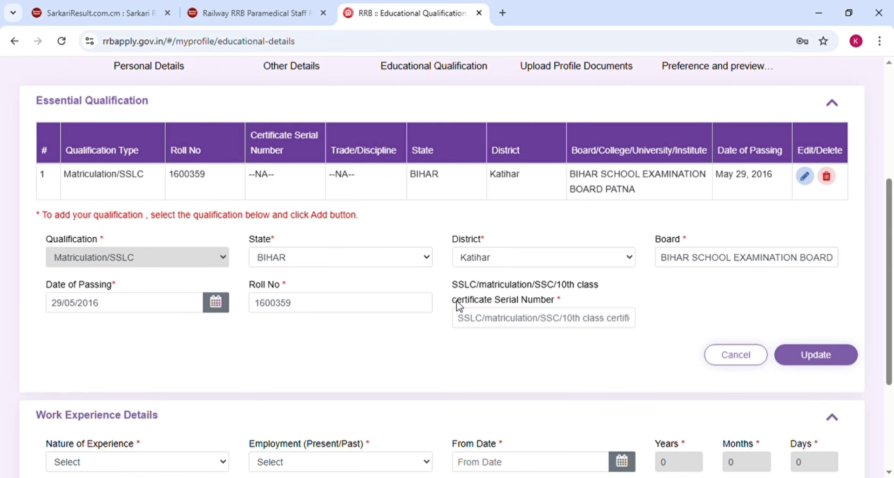
mouse_move(402, 343)
left_mouse_down()
mouse_move(535, 282)
mouse_move(395, 343)
left_mouse_up()
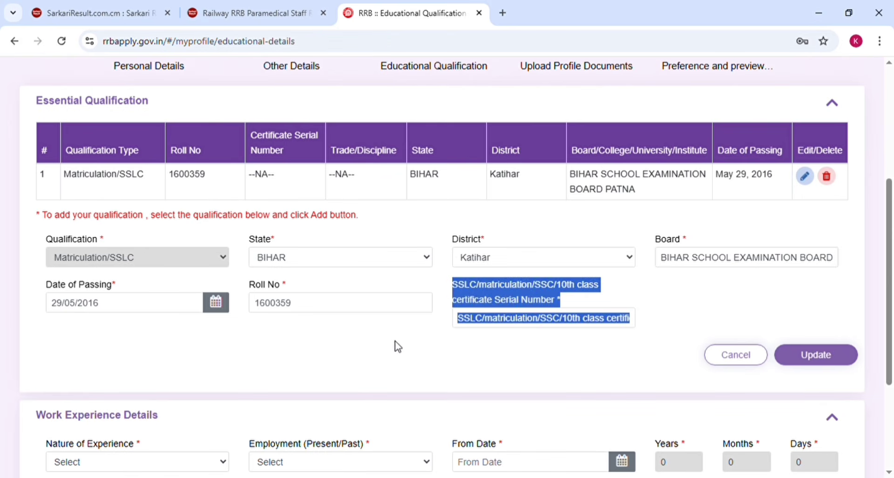
left_click(393, 343)
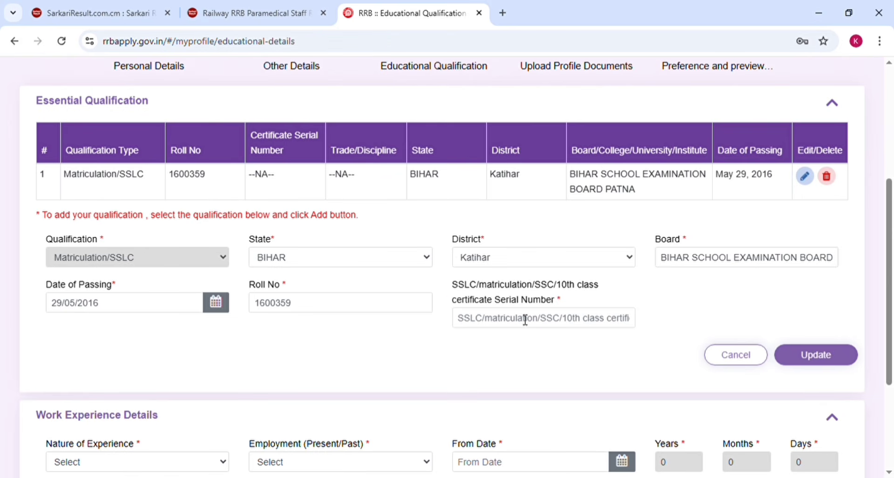
left_click(813, 361)
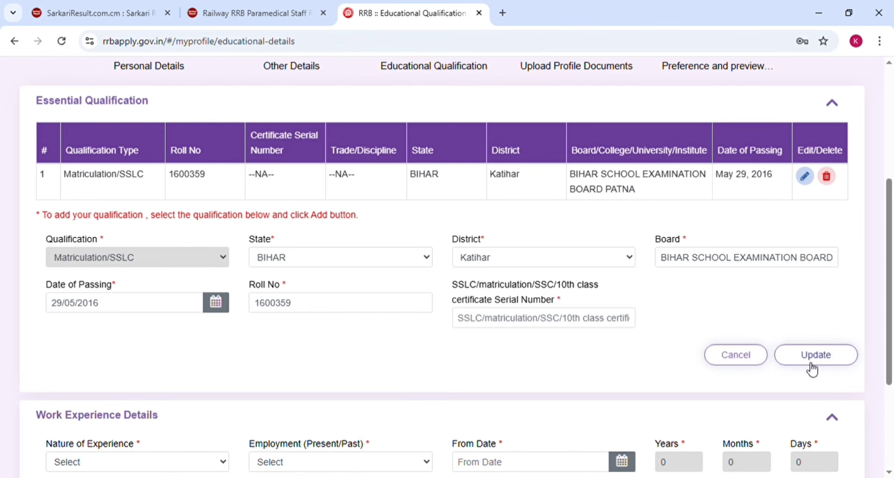
left_click(553, 318)
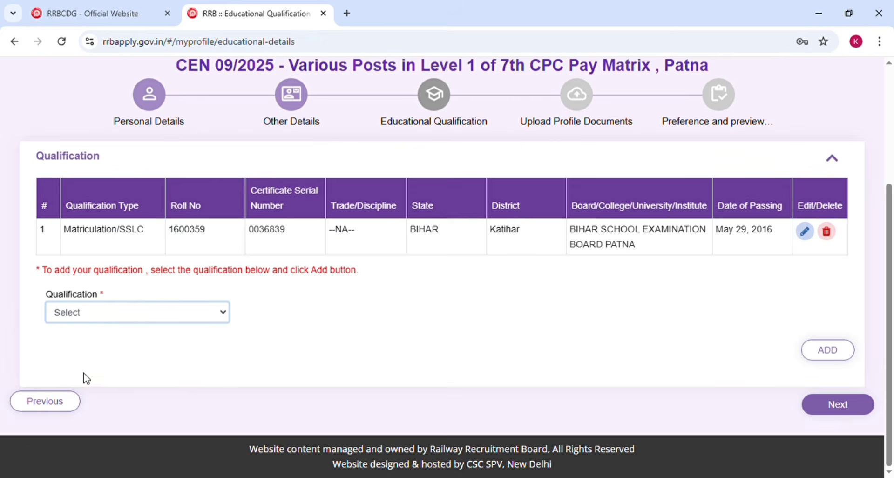
Start an ITI qualification with trade Any Discipline, state BIHAR and district Katihar.
left_click(83, 375)
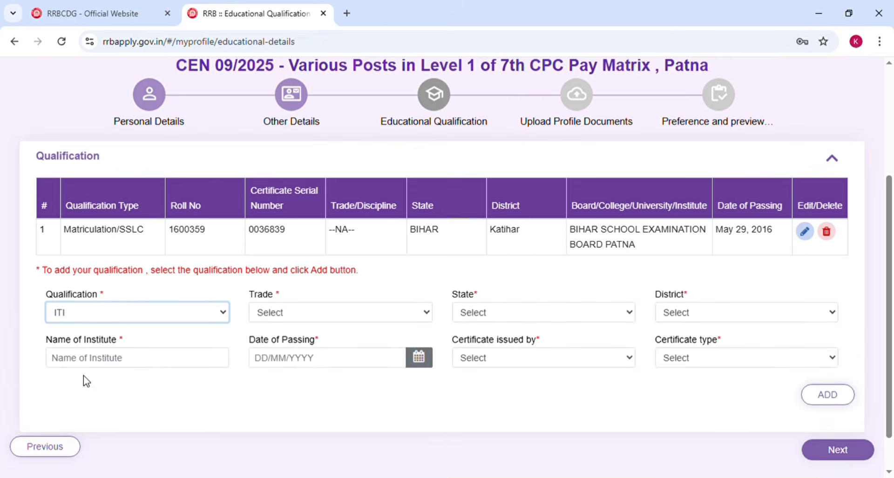
left_click(288, 311)
left_click(299, 350)
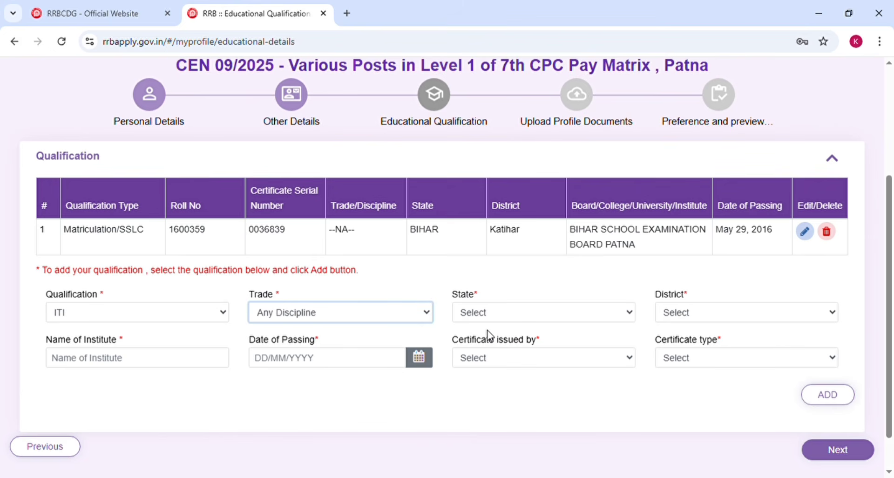
left_click(499, 319)
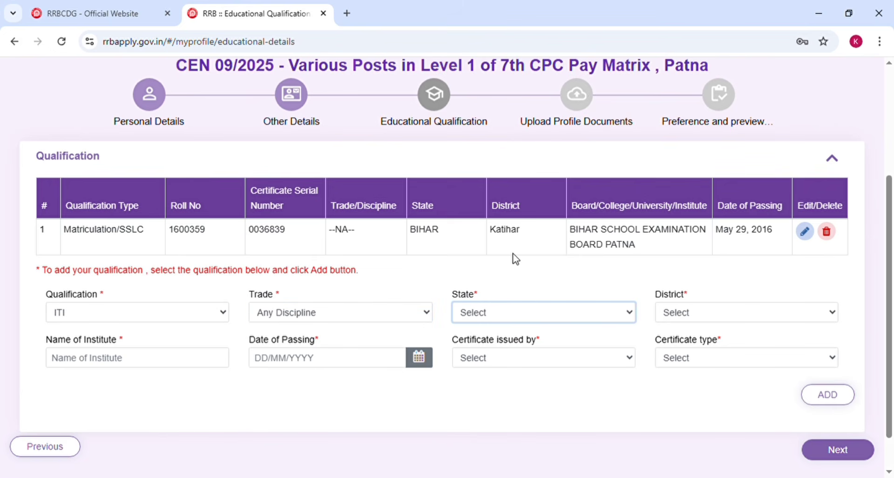
left_click(483, 99)
left_click(684, 316)
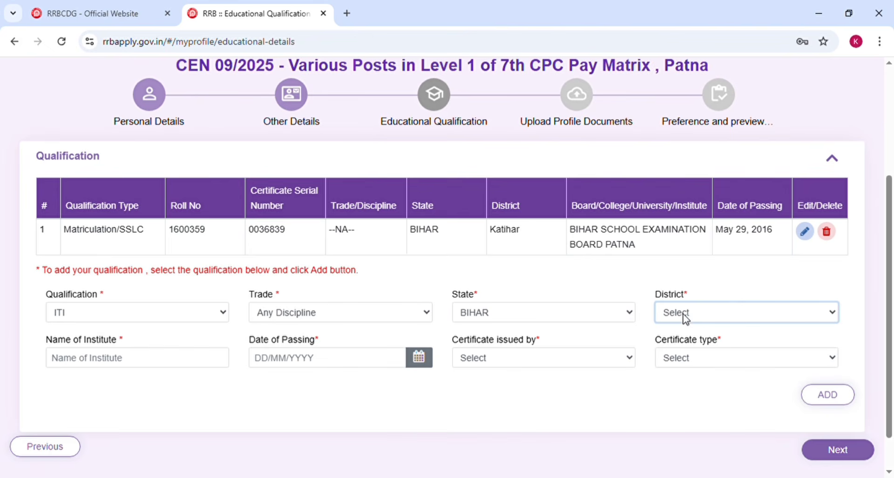
left_click(693, 248)
Set the ITI certificate issuer to NCVT and type to State Trade Certificate(STC), then add it.
left_click(180, 360)
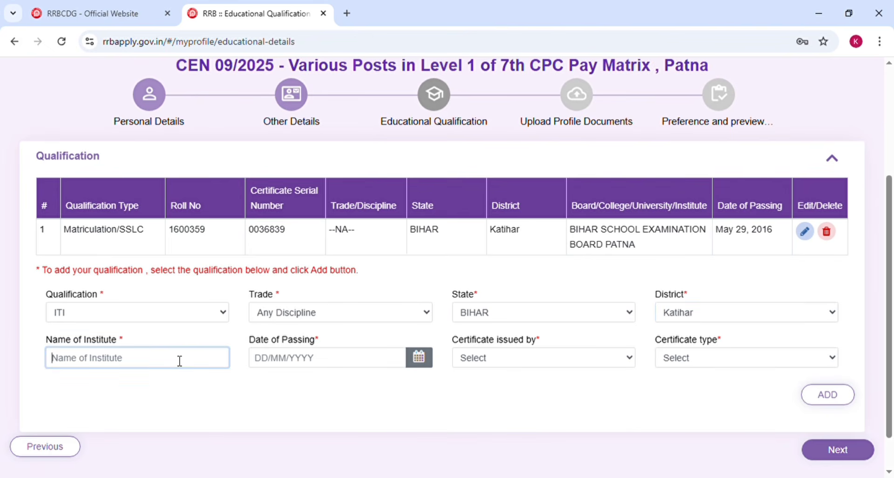
left_click(313, 374)
left_click(326, 363)
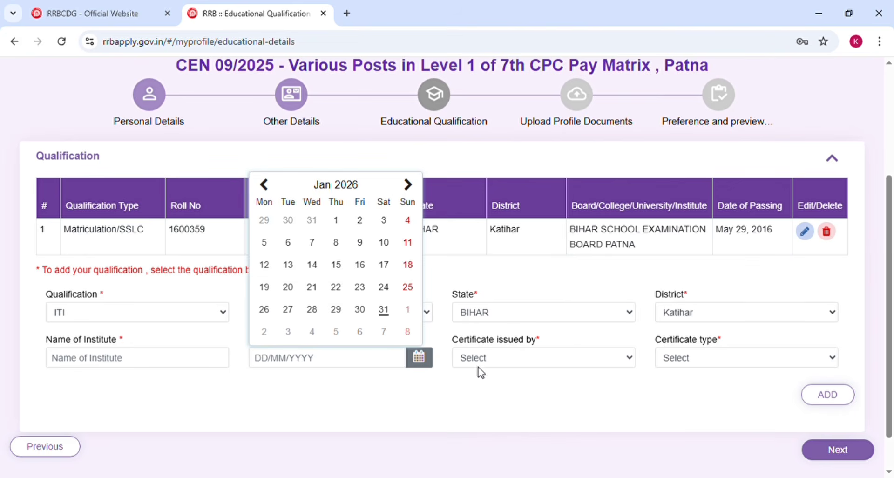
left_click(497, 363)
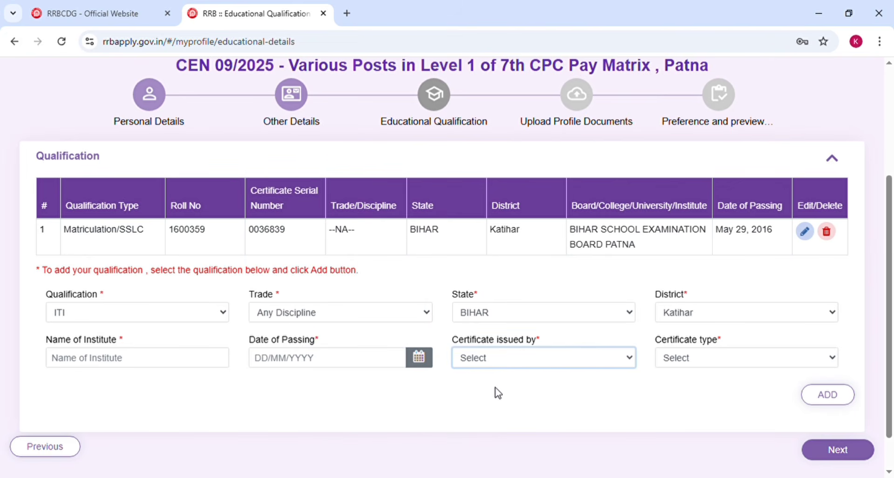
left_click(497, 393)
left_click(489, 367)
left_click(483, 413)
left_click(494, 395)
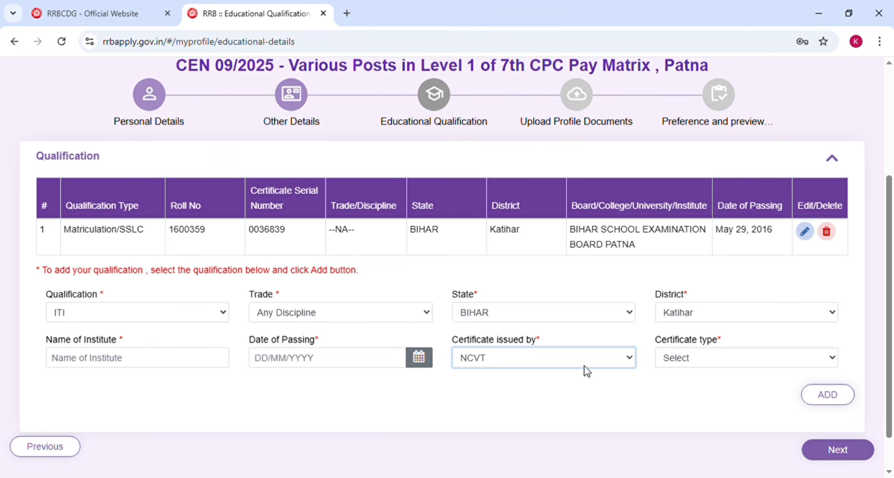
left_click(692, 364)
left_click(693, 399)
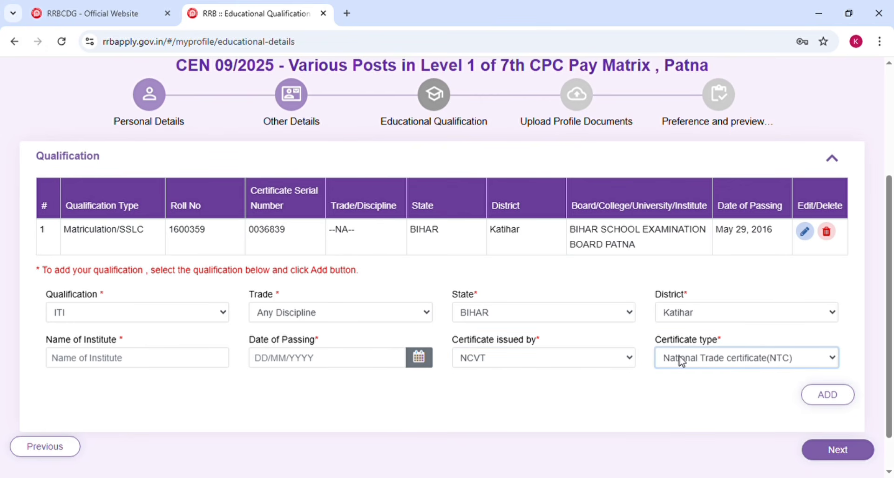
key("Down")
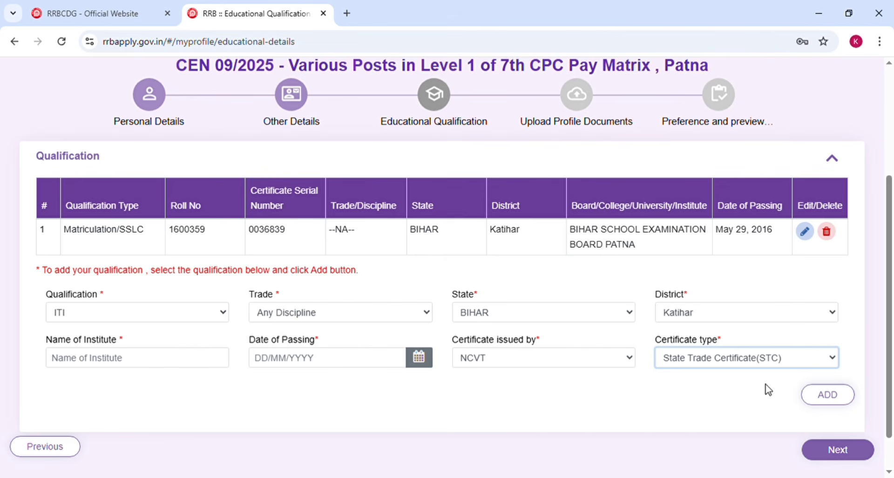
left_click(814, 397)
left_click(132, 316)
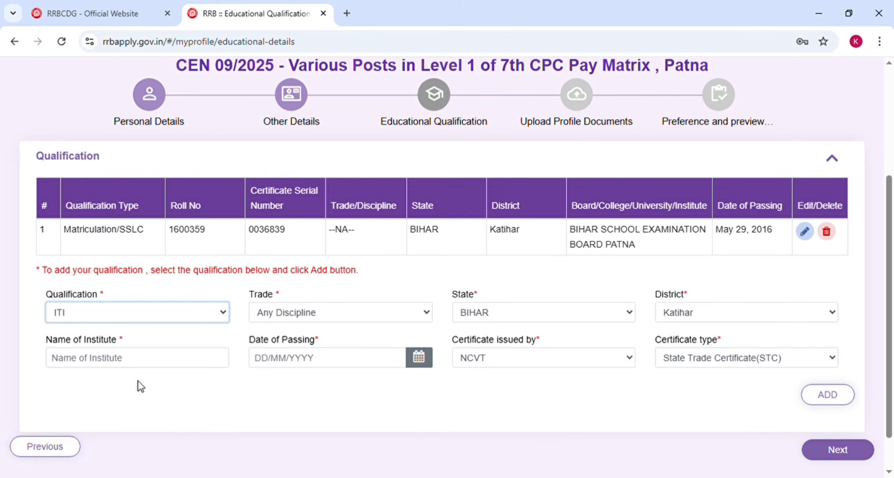
Switch the qualification to 10+2 or its equivalent with state BIHAR and district Katihar.
key("Up")
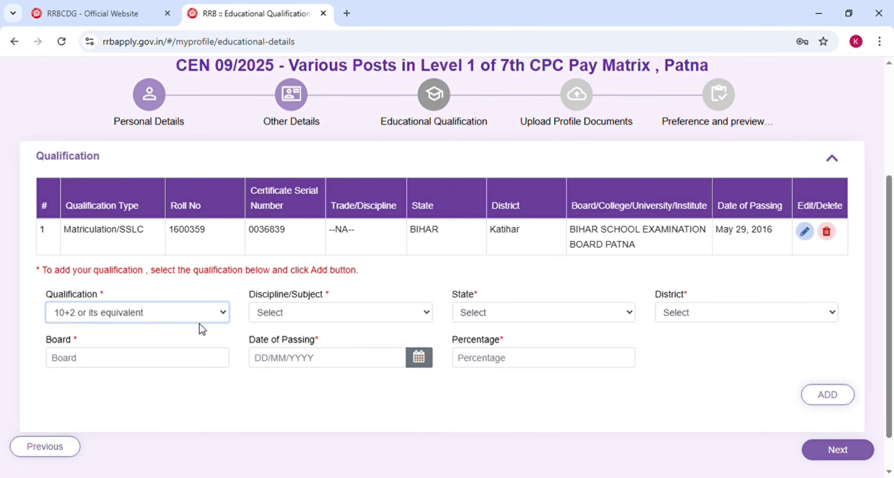
left_click(289, 322)
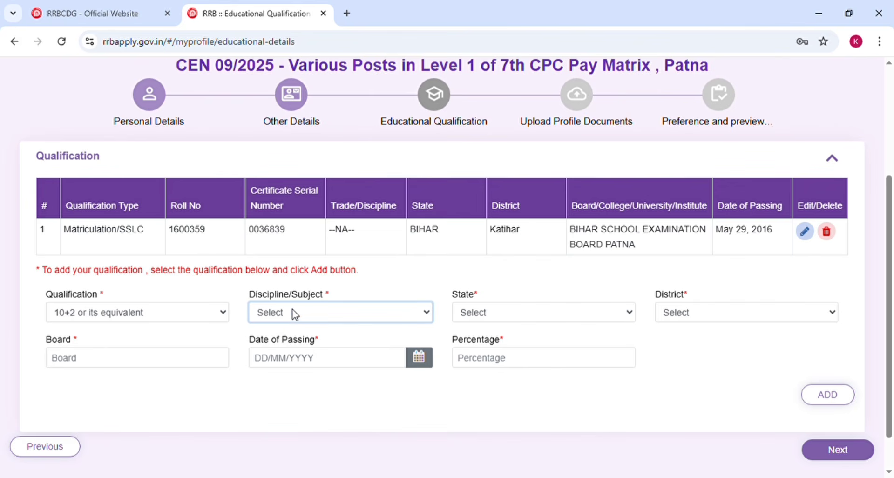
left_click(233, 410)
left_click(296, 313)
left_click_drag(311, 422, 474, 325)
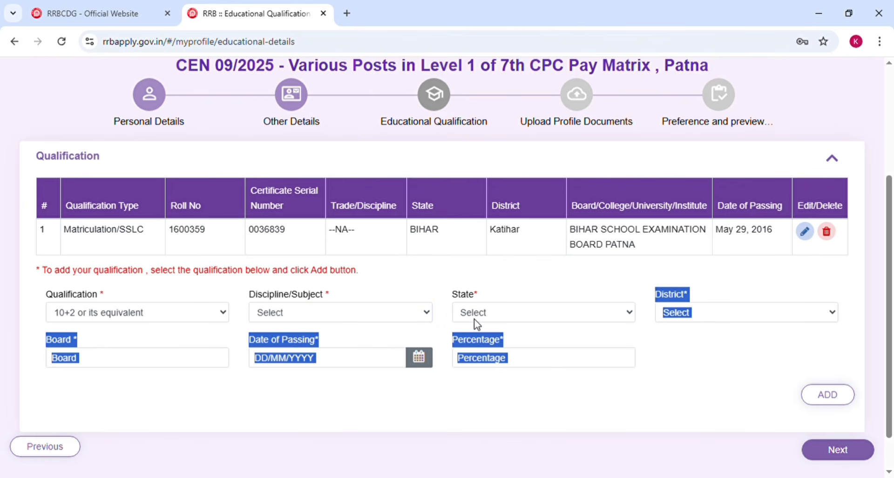
left_click(475, 312)
left_click(480, 96)
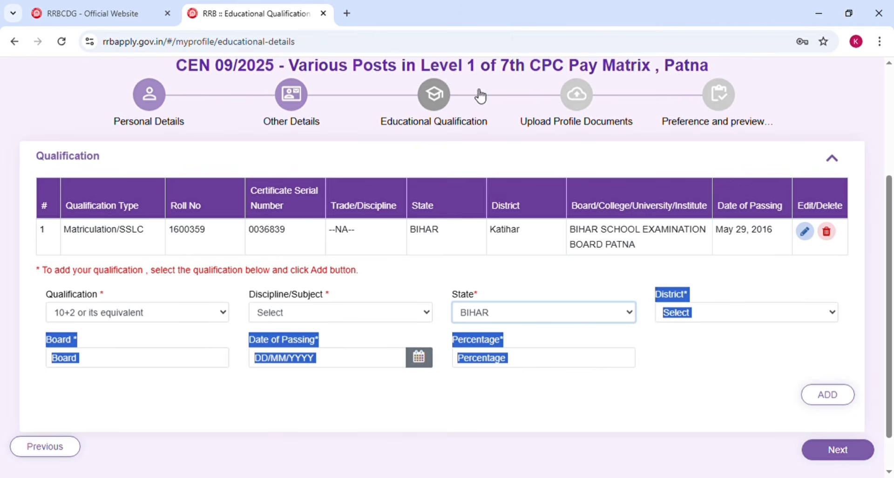
left_click(519, 434)
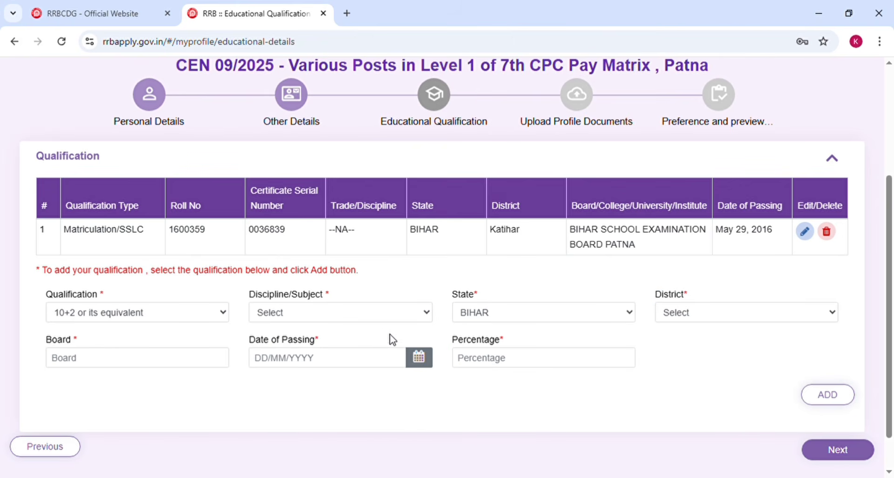
left_click(381, 317)
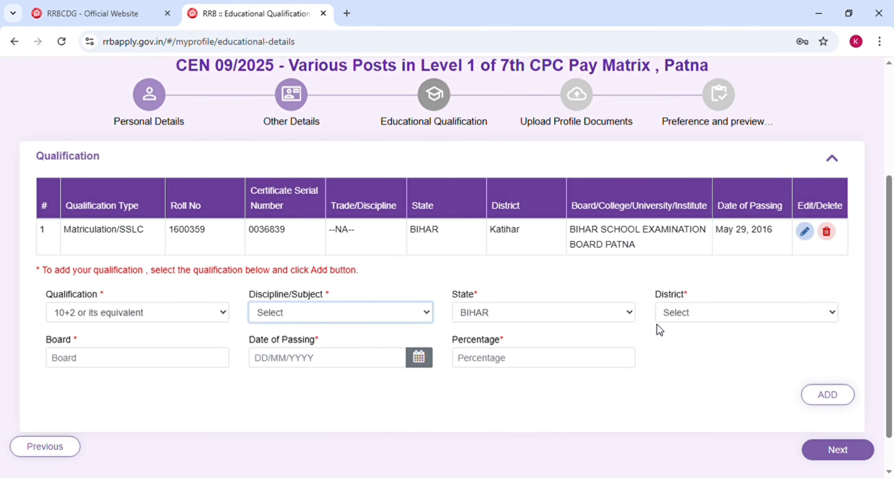
left_click(684, 320)
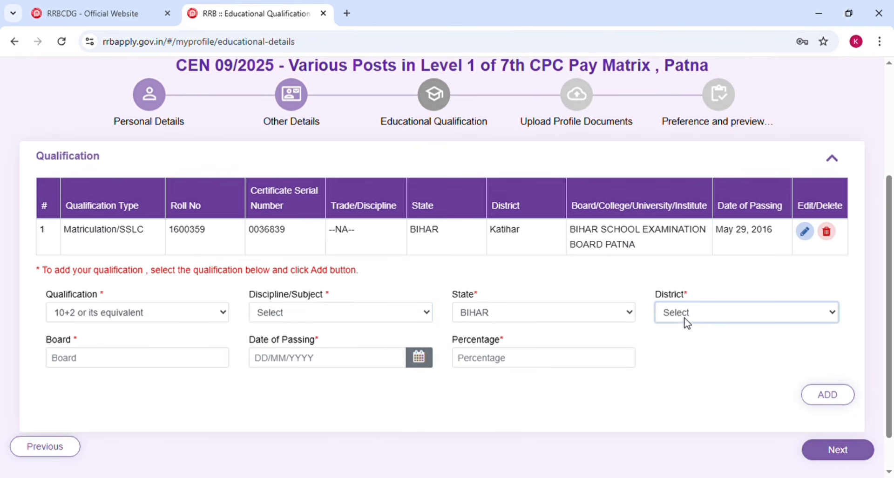
left_click(675, 244)
Enter board name 'BIHAR SCHOLL EXA' and continue to the photo and signature upload step.
left_click(123, 362)
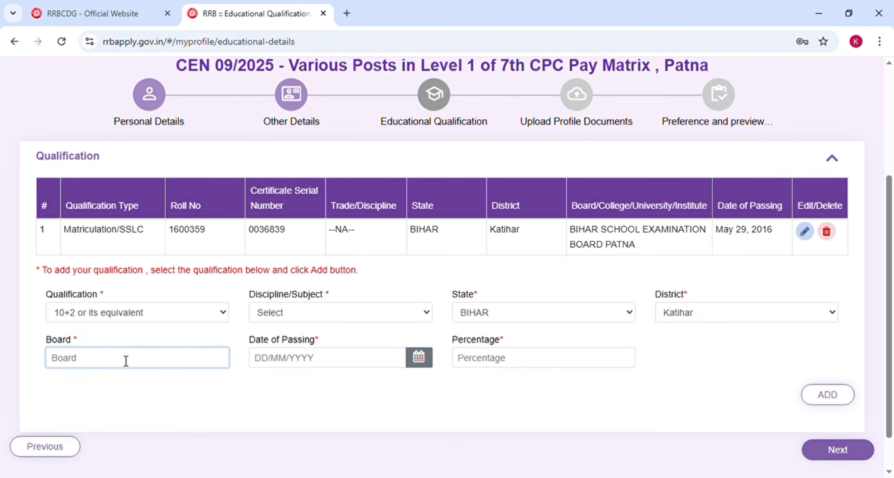
type("BIHAR SCHOLL EXAMINATION BOARD")
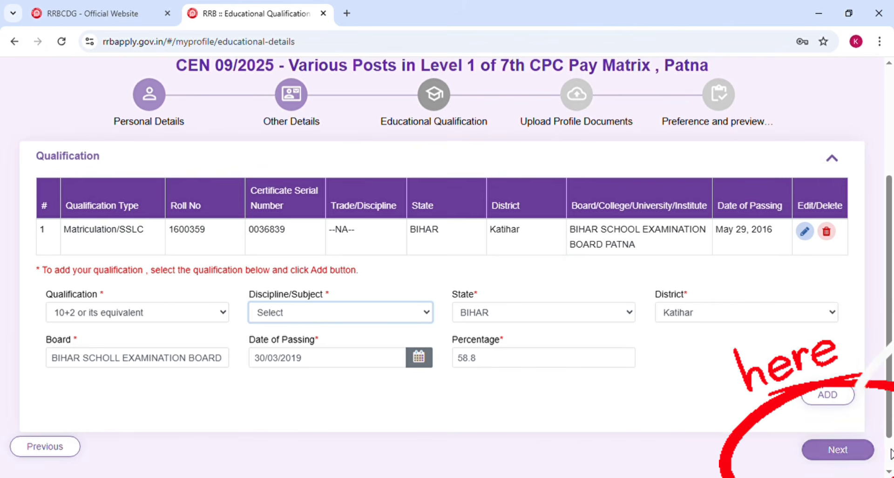
left_click(864, 451)
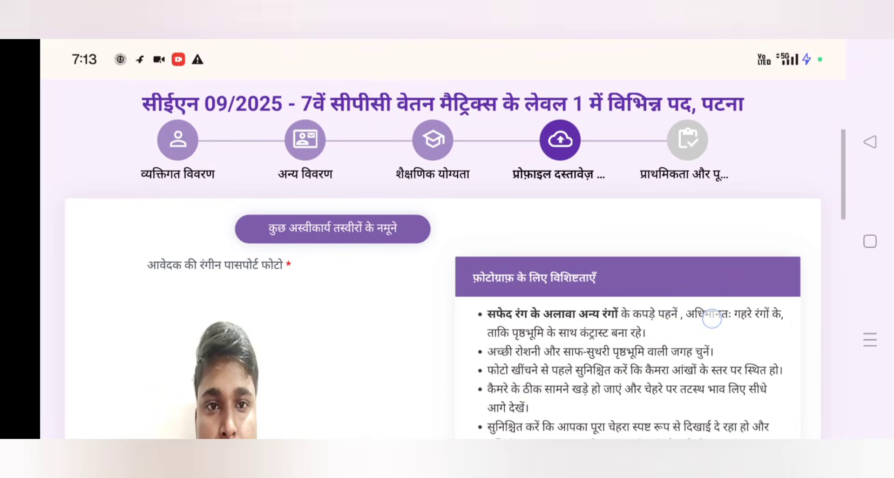
left_click_drag(712, 318, 699, 275)
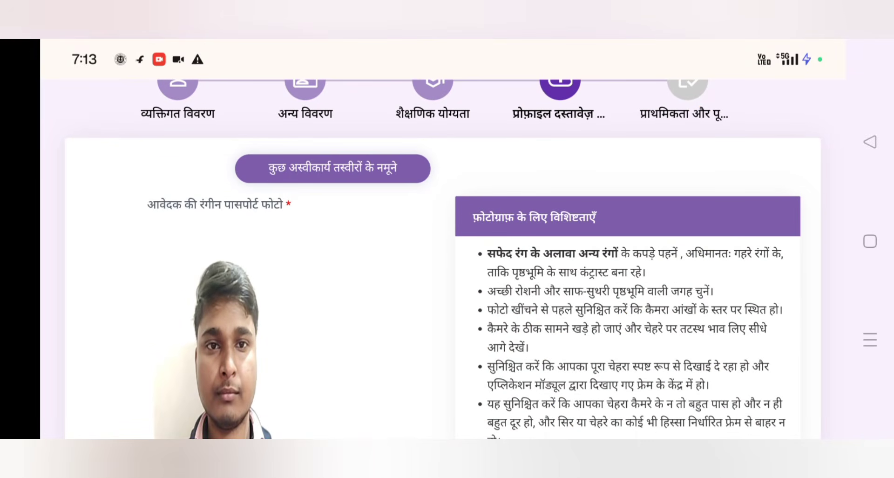
left_click_drag(735, 316, 741, 240)
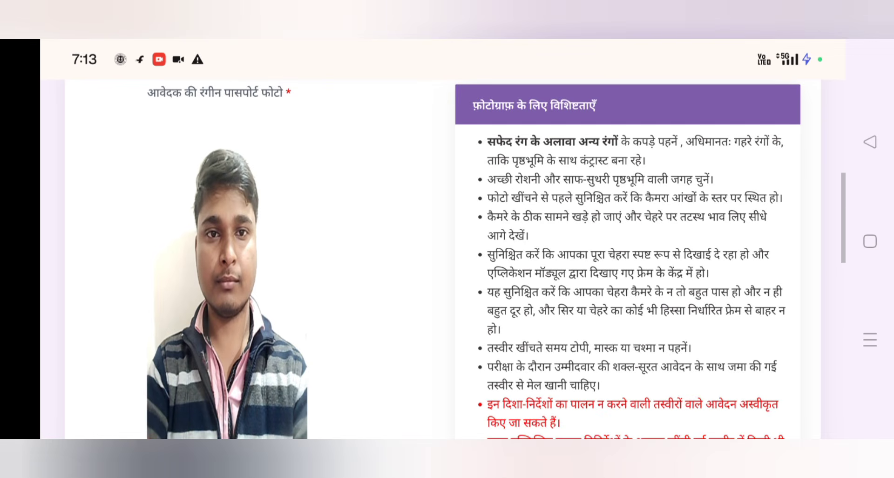
left_click_drag(690, 329, 693, 276)
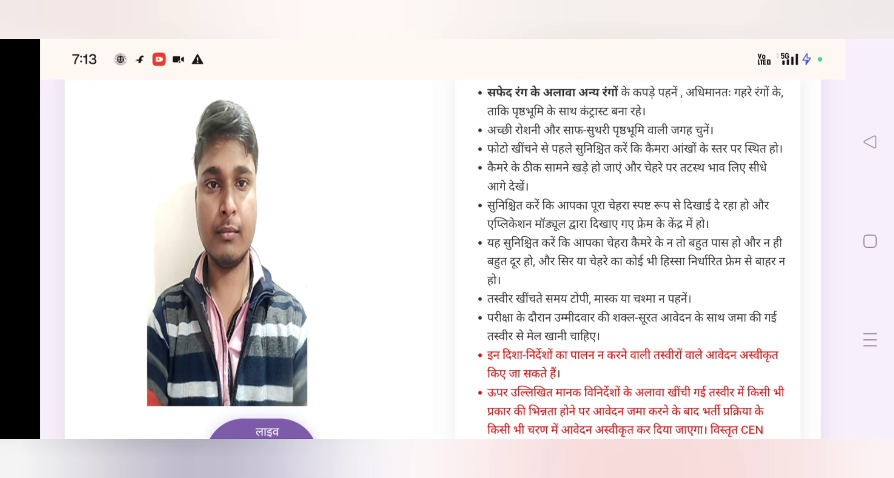
left_click_drag(709, 295, 709, 273)
scroll(709, 273, "down", 15)
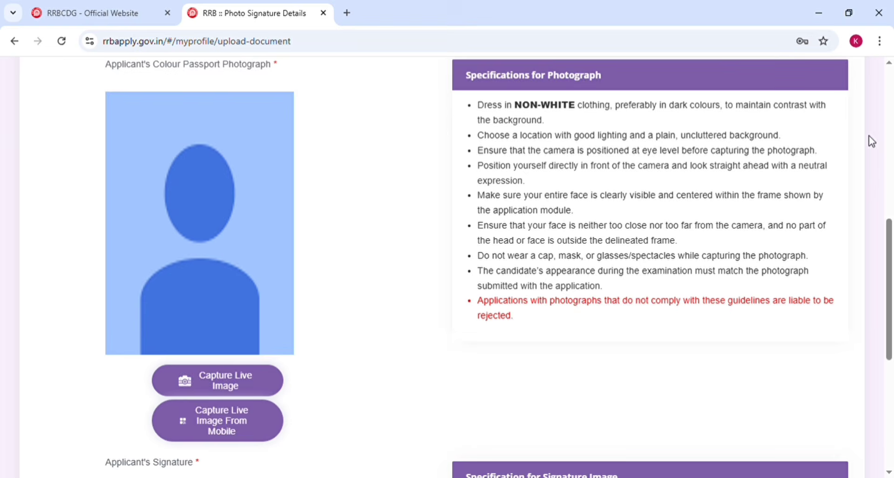
scroll(633, 330, "down", 5)
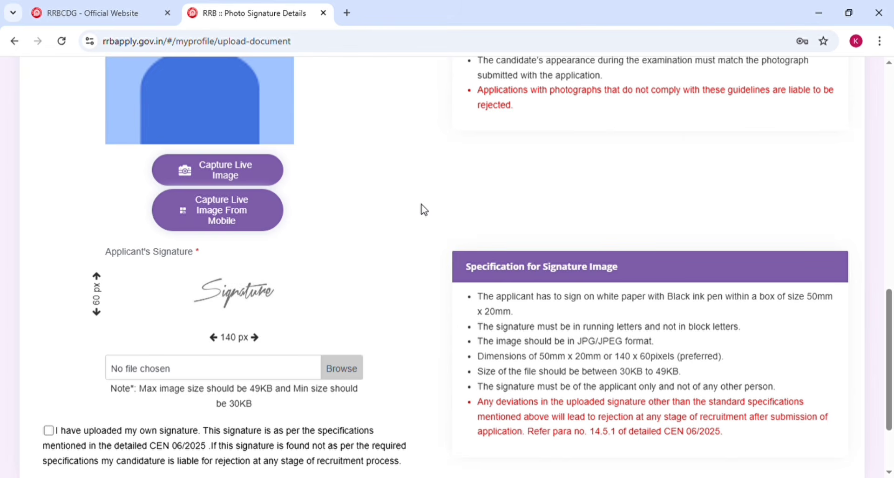
Show the live-photo QR code and open the phone's Google Lens scanner to read it.
left_click(223, 213)
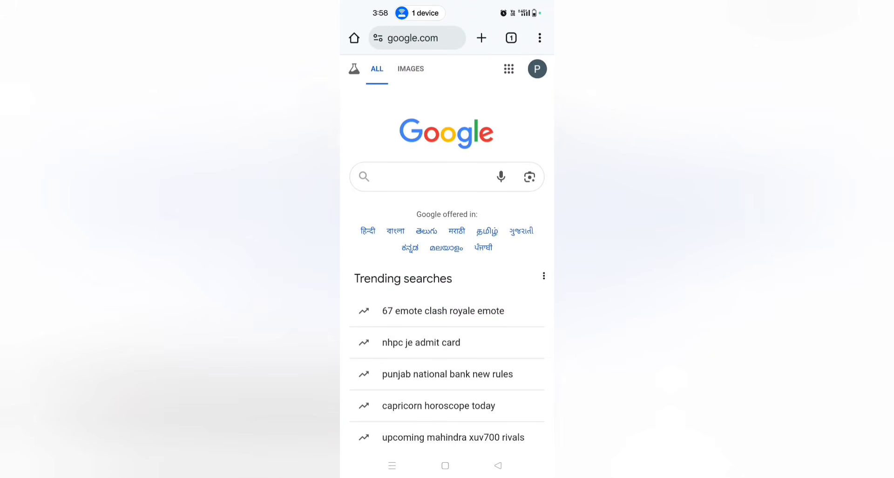
left_click(529, 176)
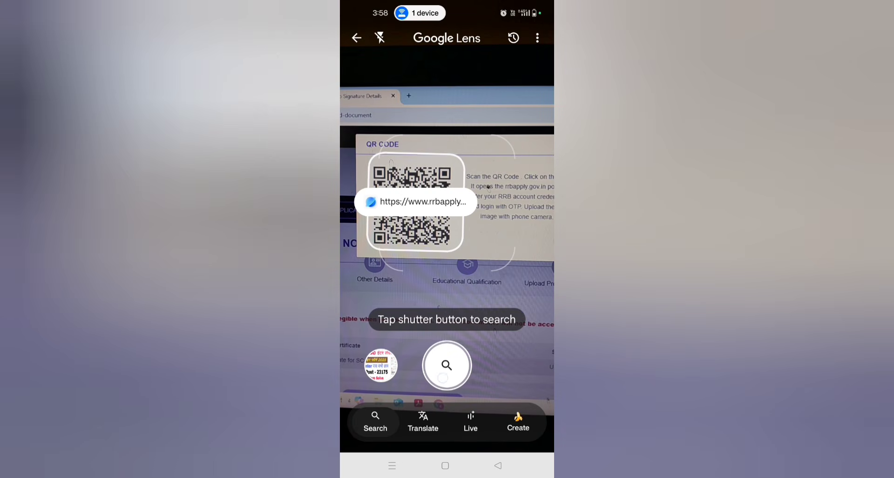
Open the rrbapply.gov.in link from the scanned QR code and dismiss the notifications prompt.
left_click(416, 202)
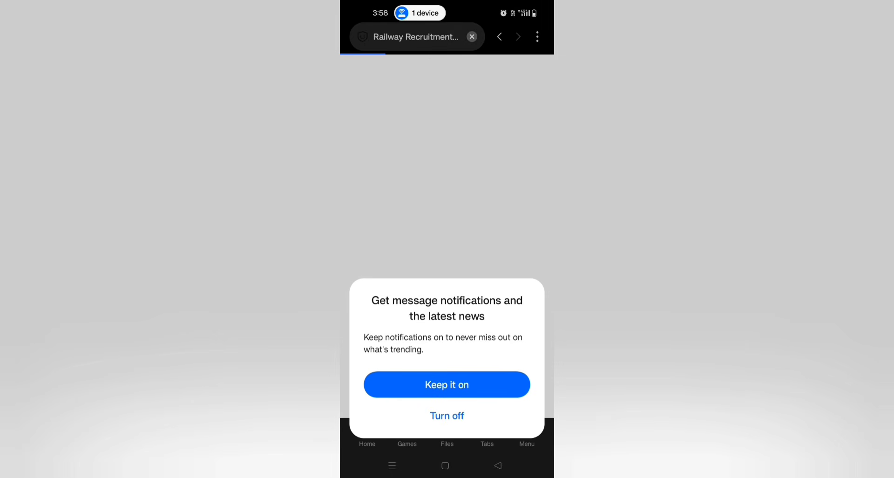
left_click(461, 416)
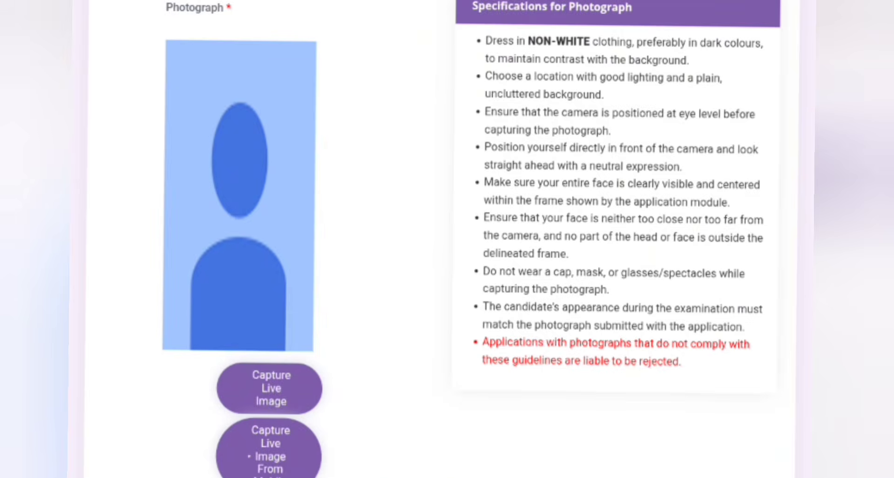
Start live photo capture with Hindi instructions, answer No to 'Are you a twin?', and take the photo.
left_click(270, 388)
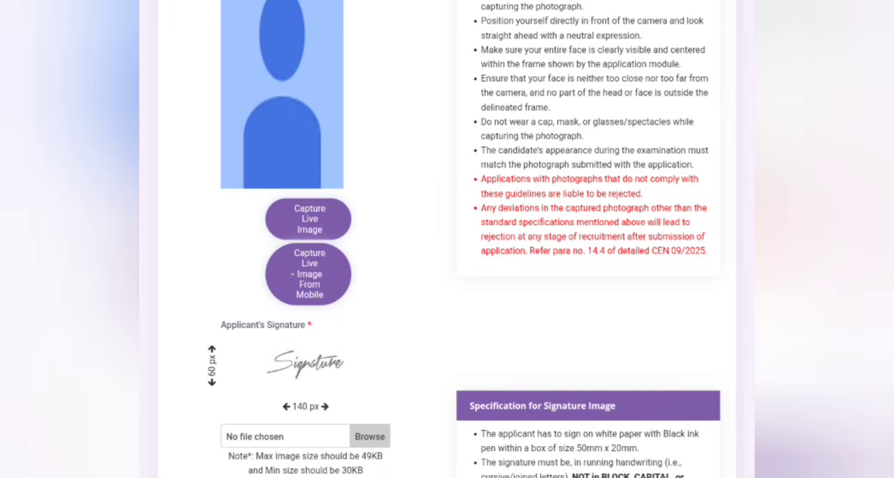
left_click(322, 217)
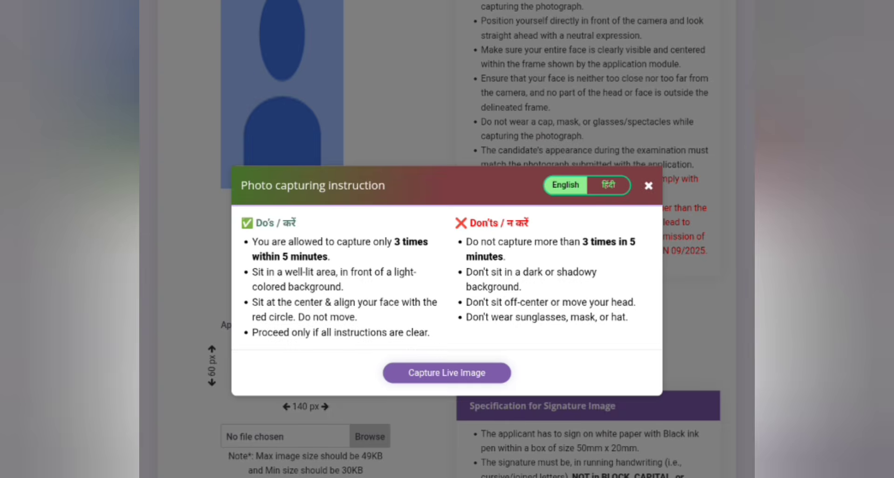
left_click(620, 183)
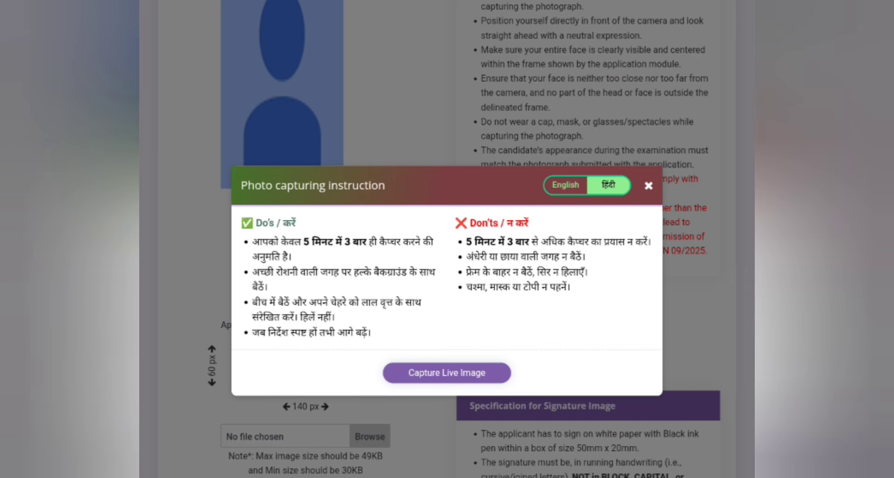
left_click(484, 375)
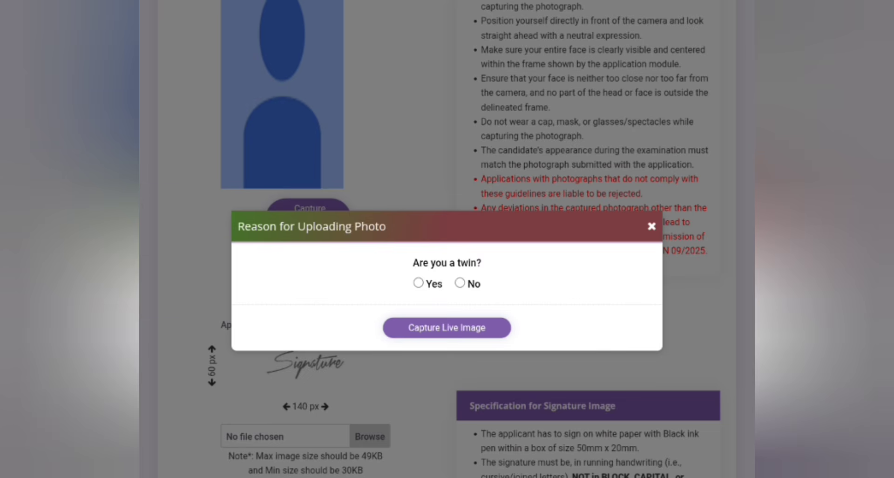
left_click(419, 283)
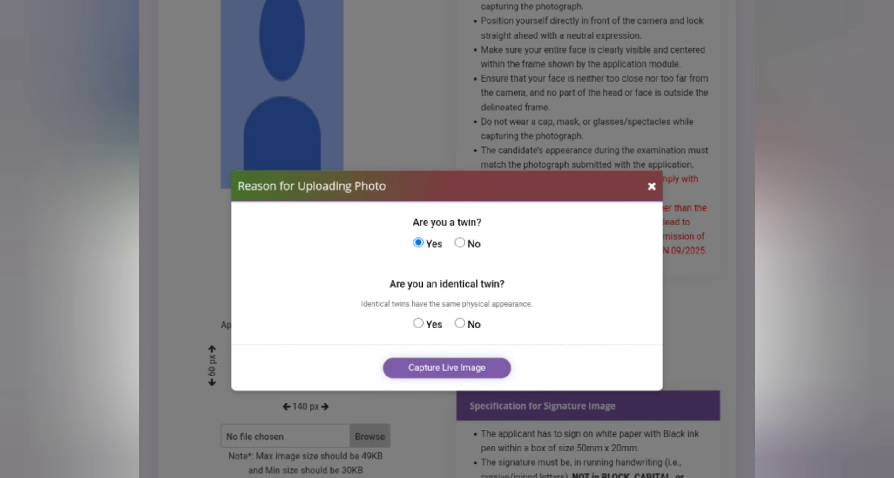
left_click(460, 242)
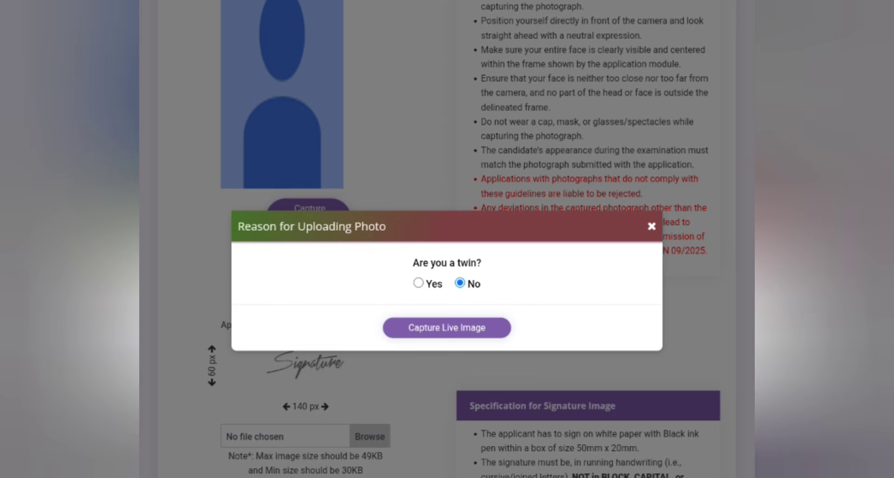
left_click(447, 326)
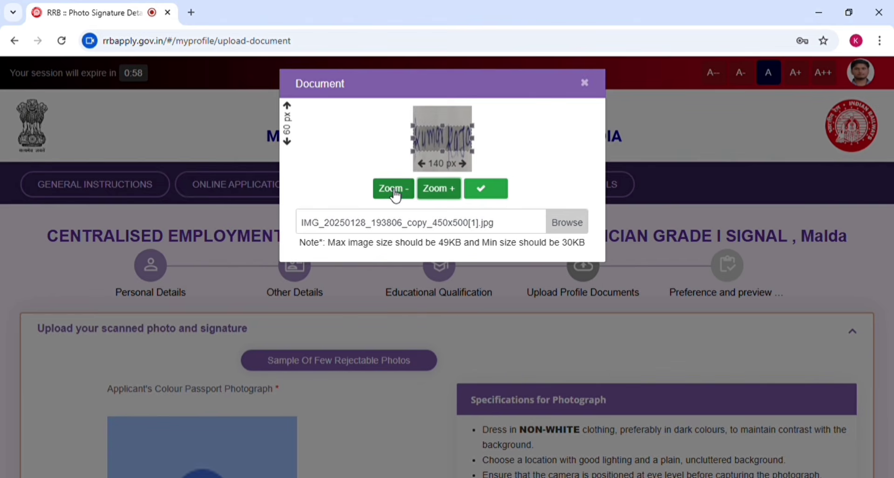
Fit the signature with Zoom -, accept the signature declaration, and save the uploads.
left_click(395, 192)
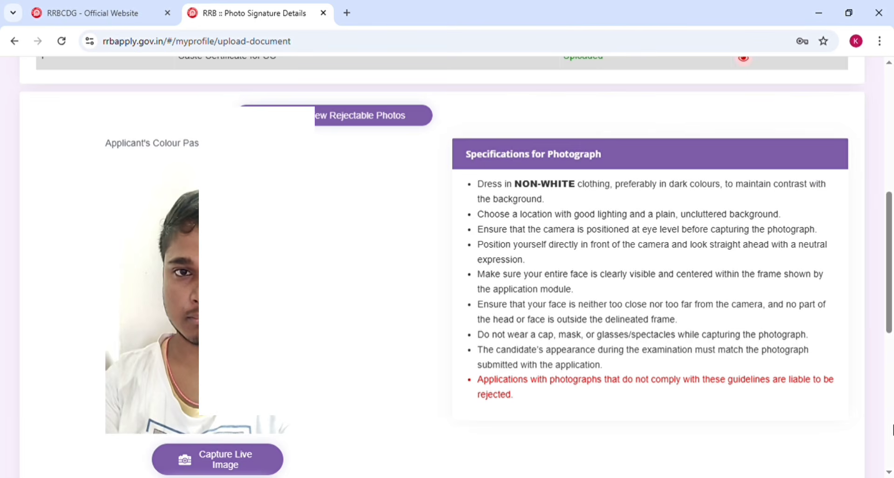
left_click(890, 430)
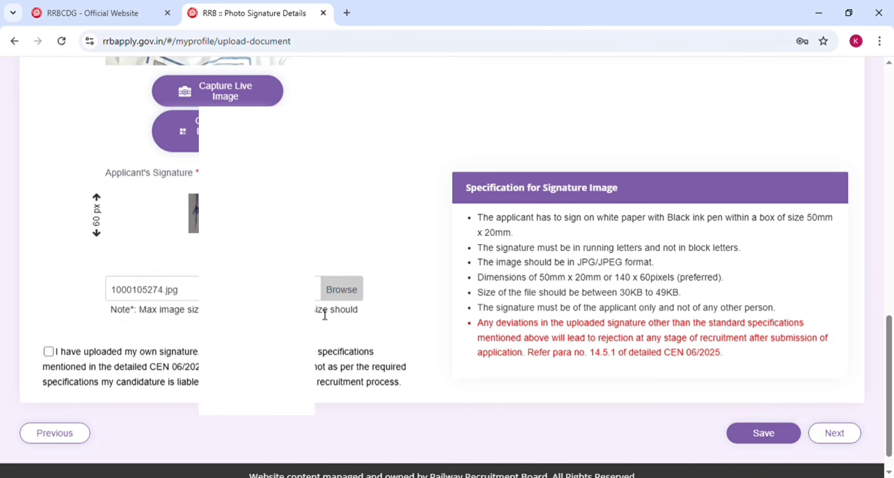
left_click(50, 355)
left_click(839, 435)
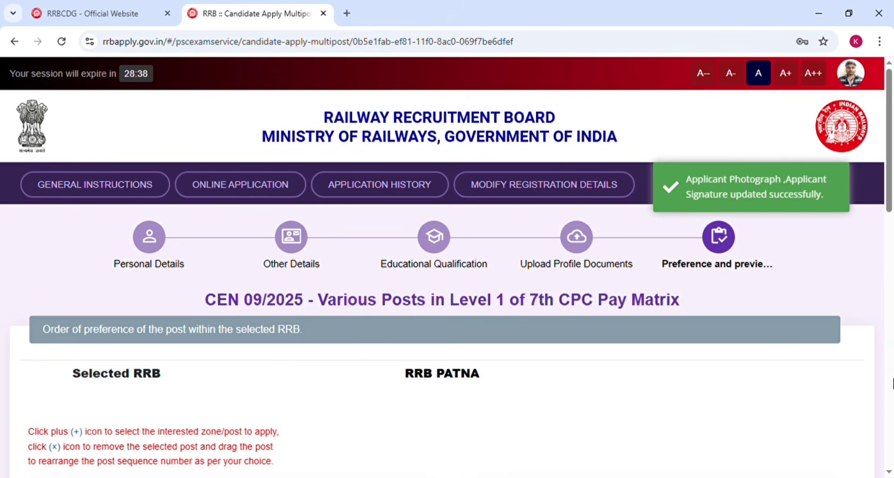
Add the ECR posts in order, from ASSISTANT OPERATIONS (ELECTRICAL) through ASSISTANT (S and T) to ASSISTANT P.WAY.
scroll(892, 382, "down", 8)
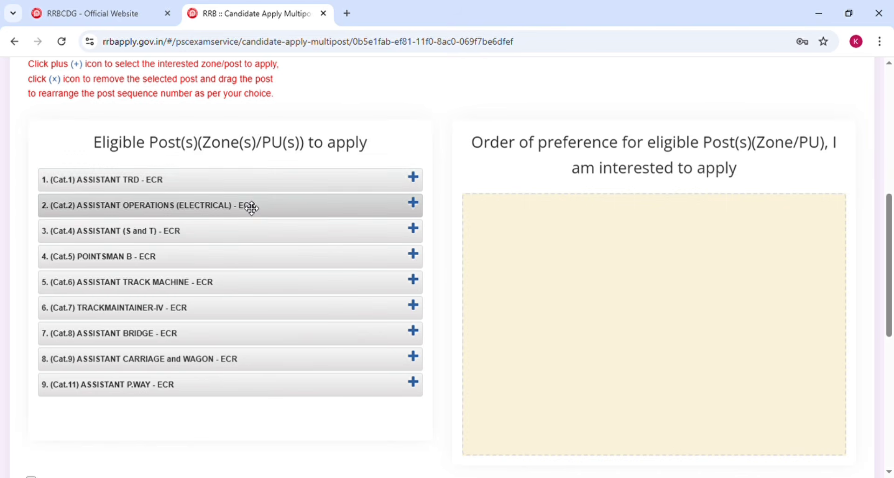
left_click(415, 204)
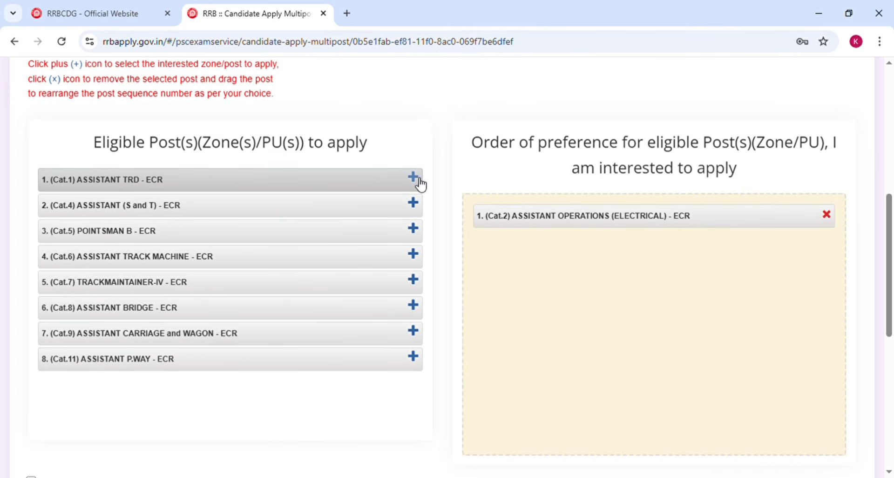
left_click(419, 180)
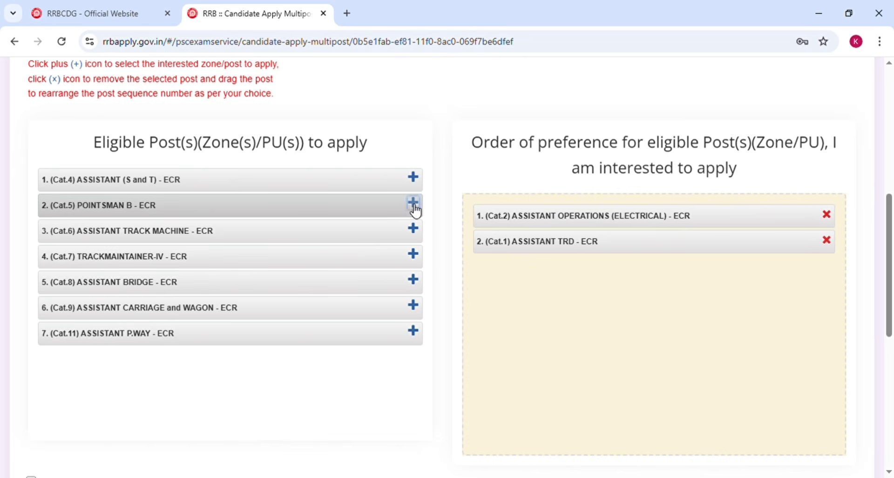
left_click(414, 204)
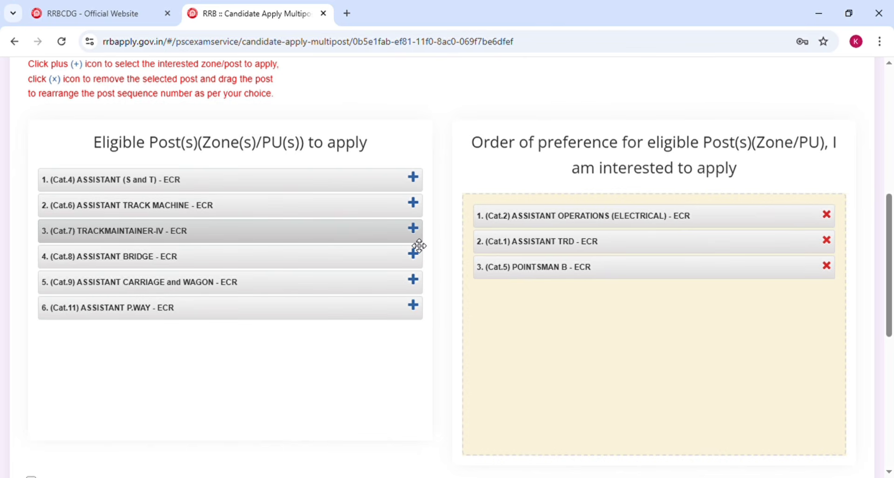
left_click(414, 231)
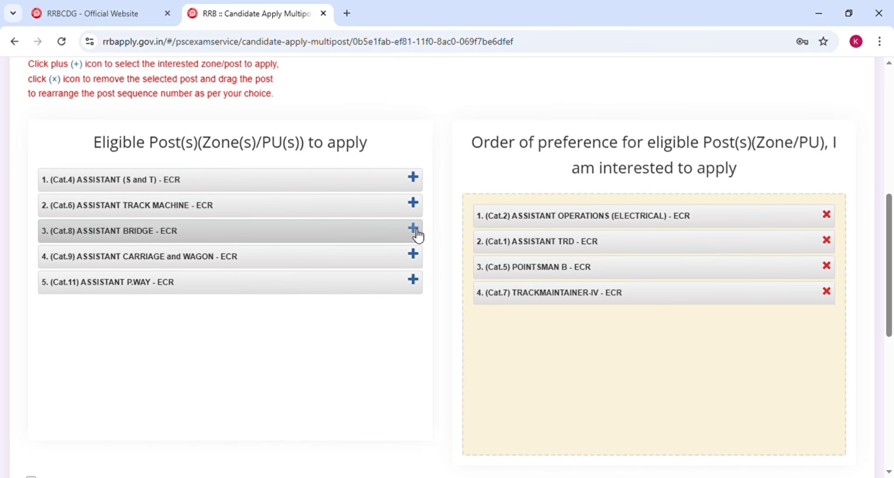
left_click(413, 229)
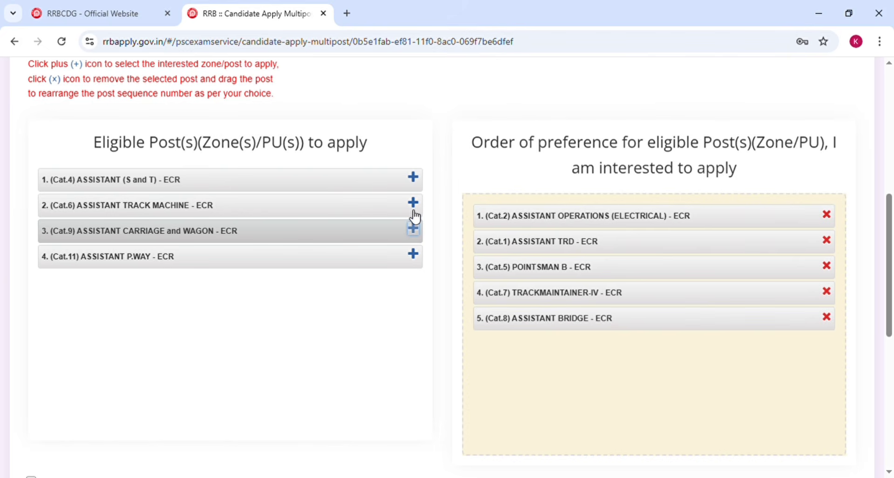
left_click(414, 220)
left_click(413, 211)
left_click(419, 186)
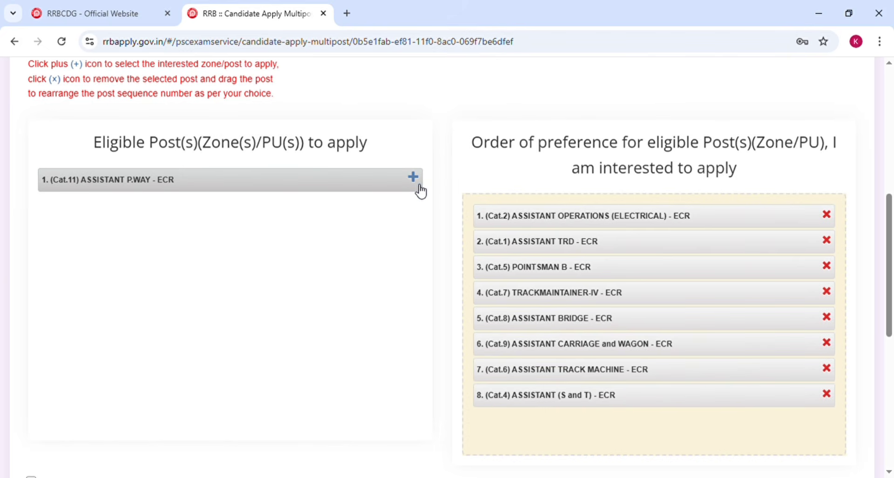
left_click(419, 187)
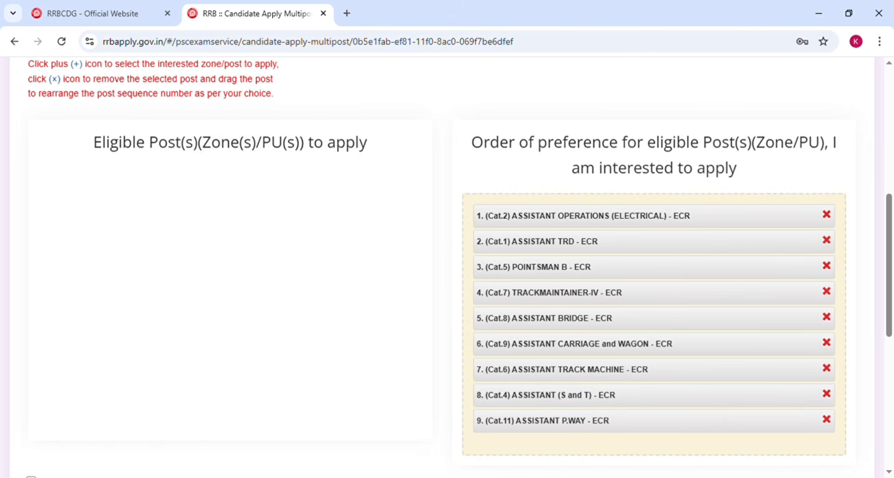
Remove POINTSMAN B and re-add it as the ninth, last preference.
left_click(892, 435)
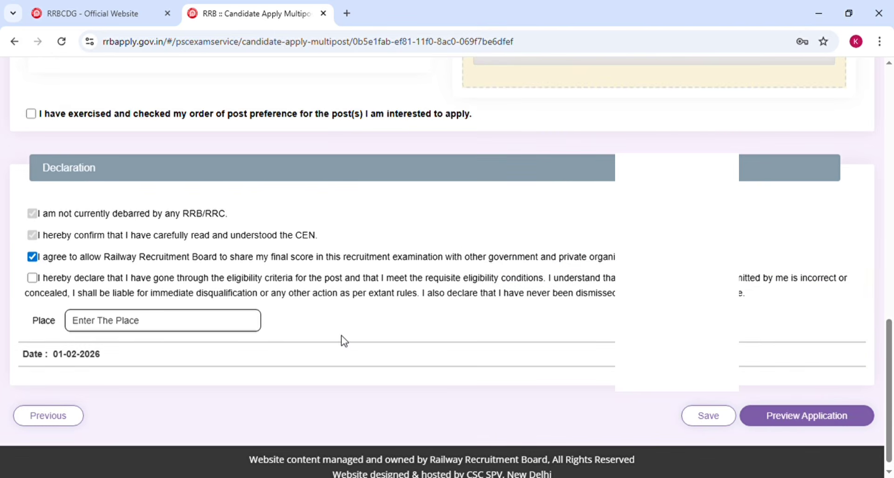
left_click(892, 160)
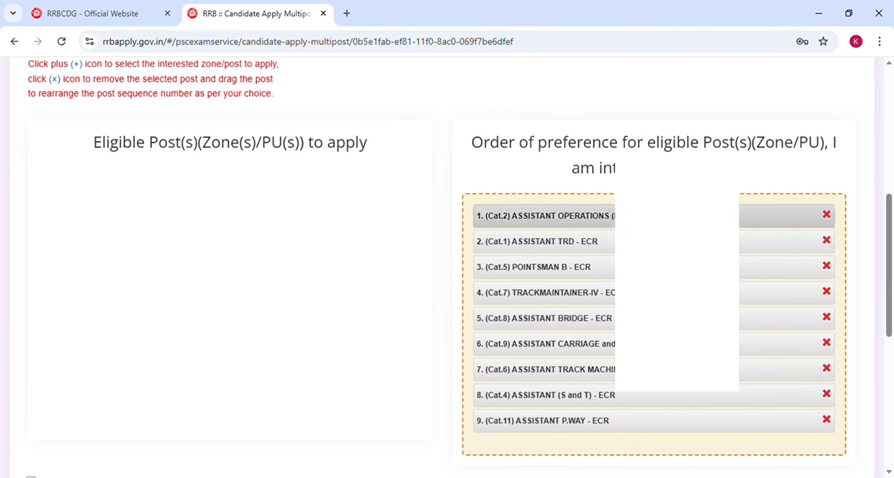
left_click(828, 266)
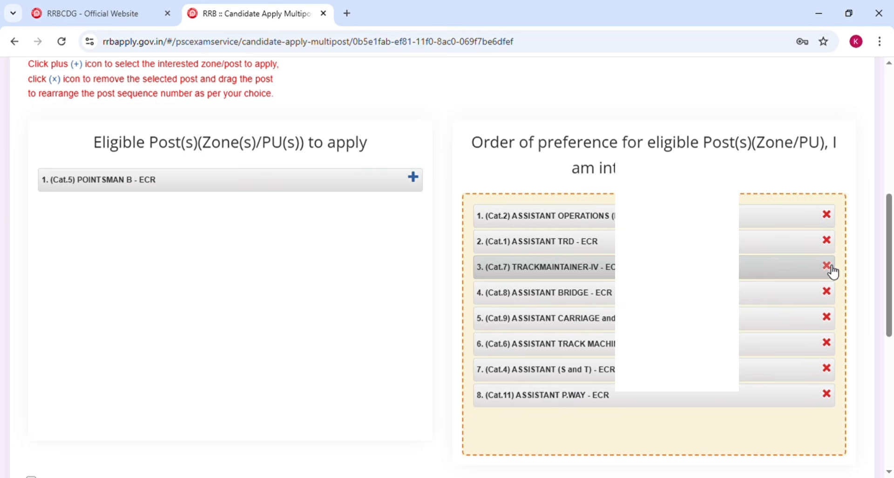
left_click(417, 181)
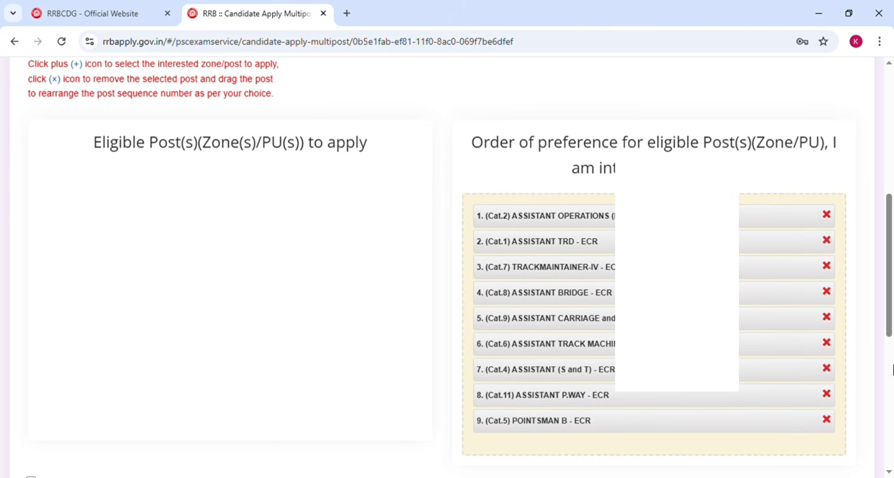
scroll(891, 371, "down", 8)
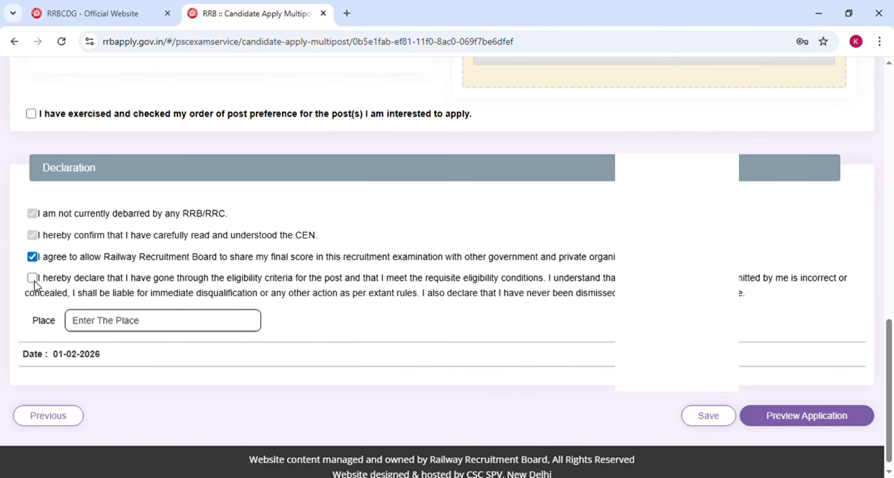
Accept the eligibility declaration, set Place to KATIHAR, and attempt to save the form.
left_click(33, 279)
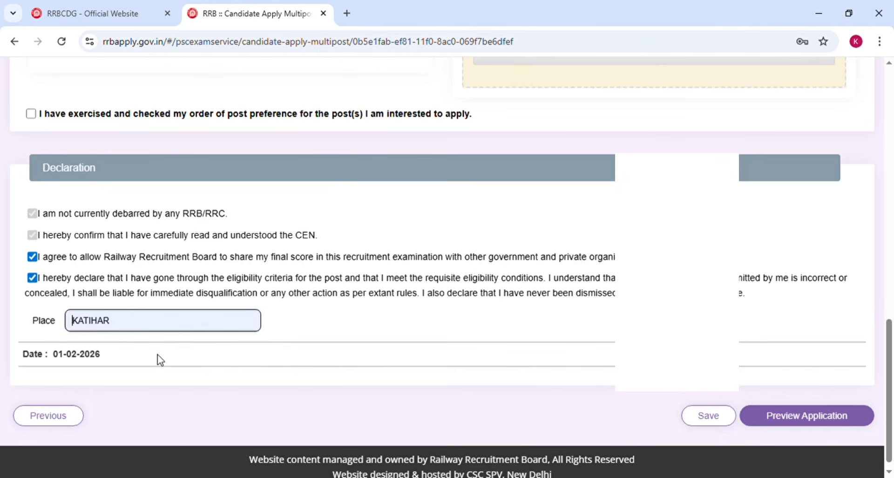
left_click(157, 354)
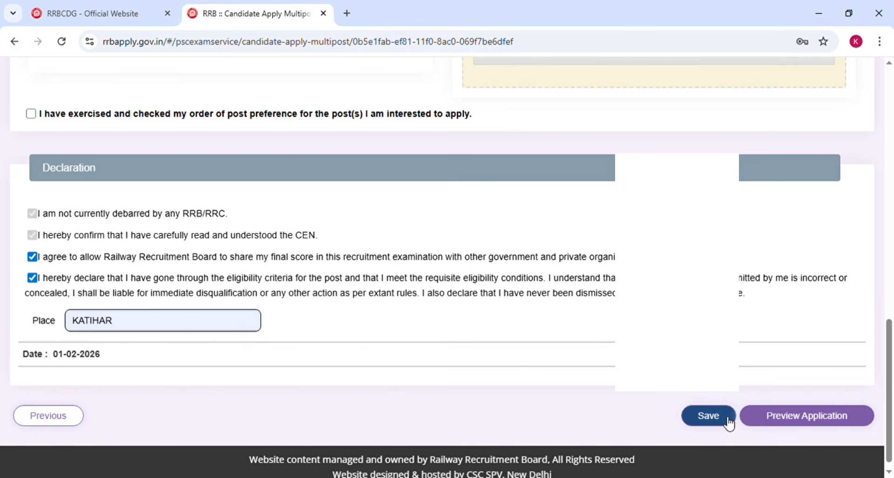
left_click(814, 422)
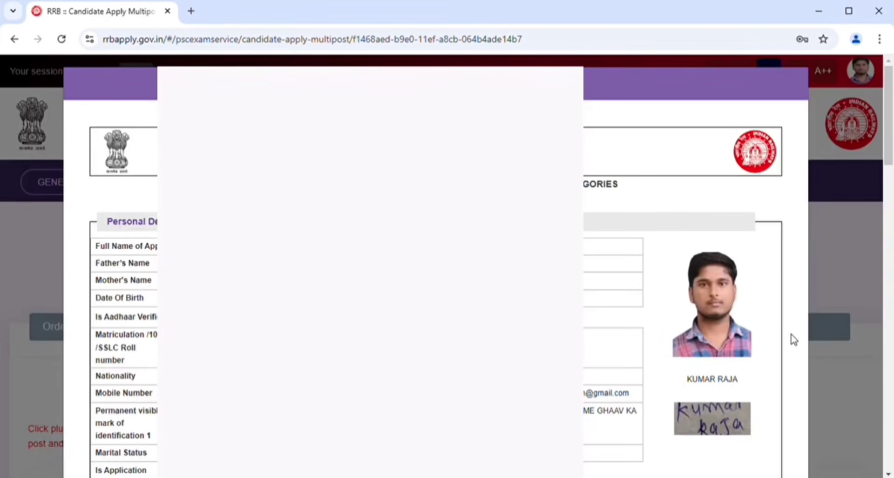
Tick 'I have re-checked the above details' and submit the application, confirming the final submission.
scroll(794, 339, "down", 10)
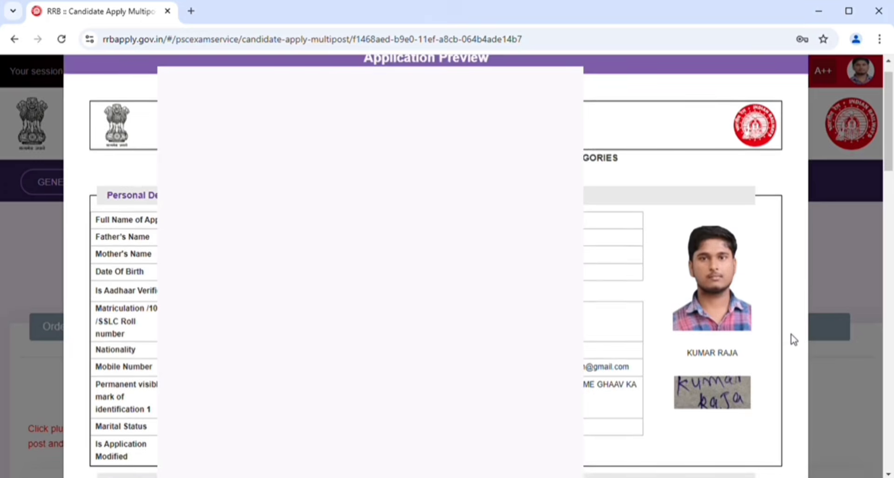
scroll(793, 339, "down", 10)
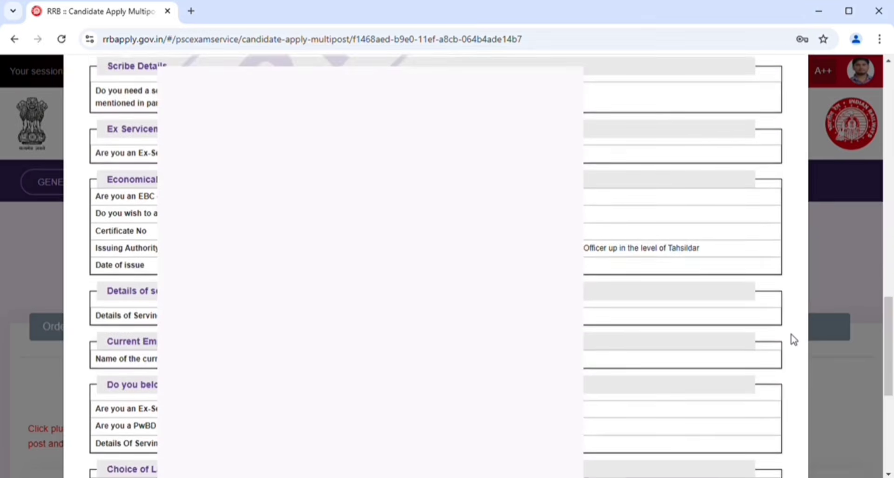
scroll(794, 339, "down", 4)
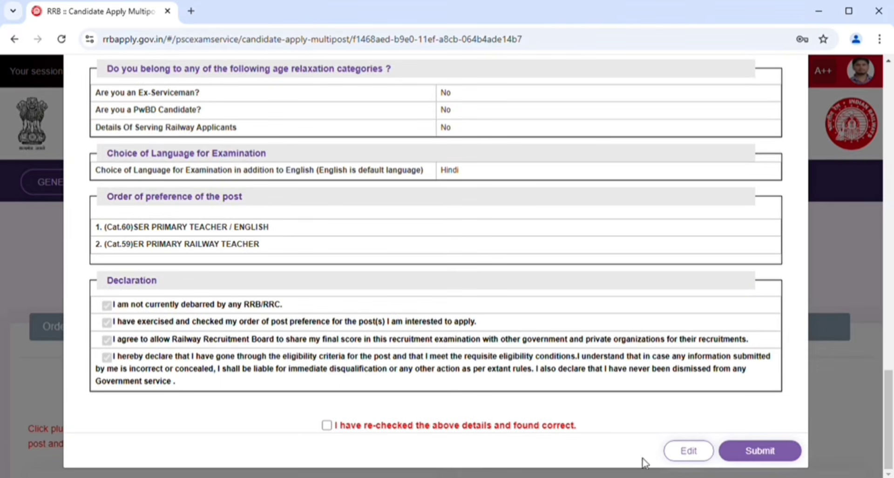
left_click(326, 426)
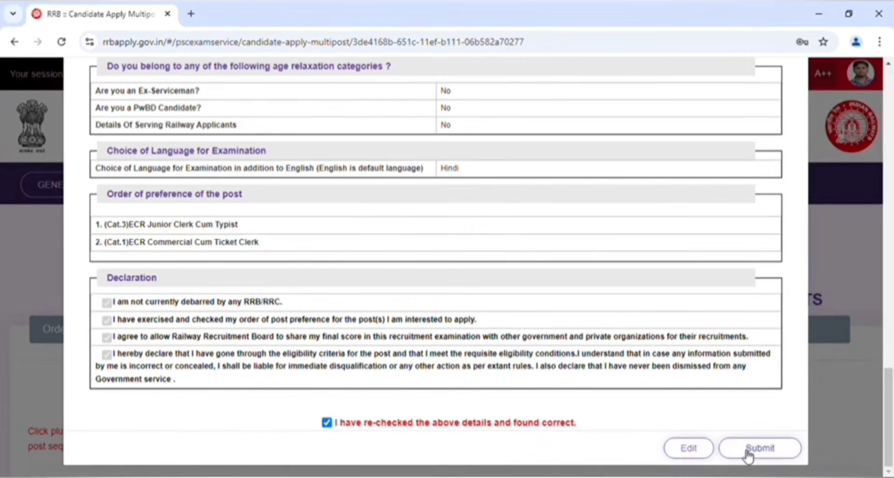
left_click(744, 450)
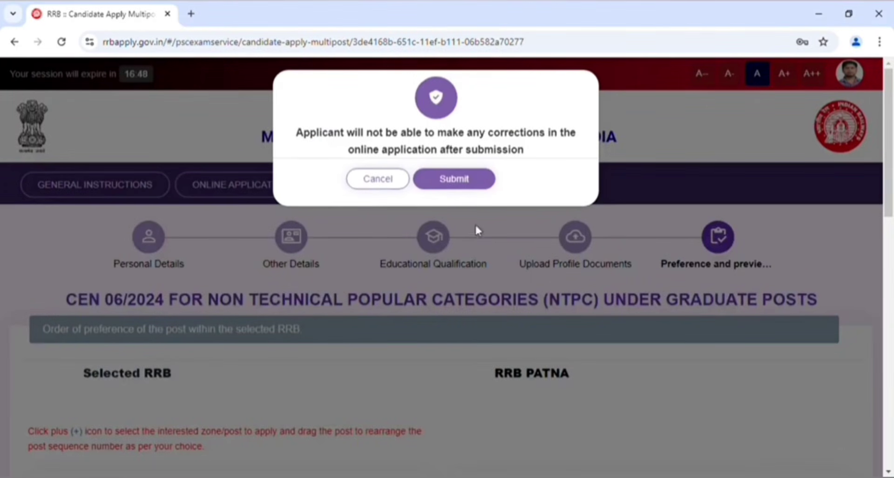
left_click(453, 178)
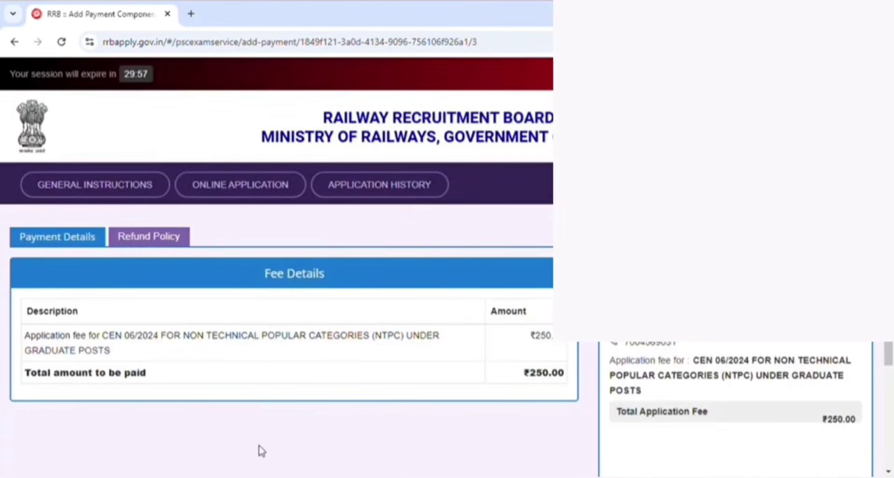
Pay the RRB fee by UPI QR code in SBI ePay Lite until the receipt shows 'Payment Successful'.
scroll(263, 450, "down", 3)
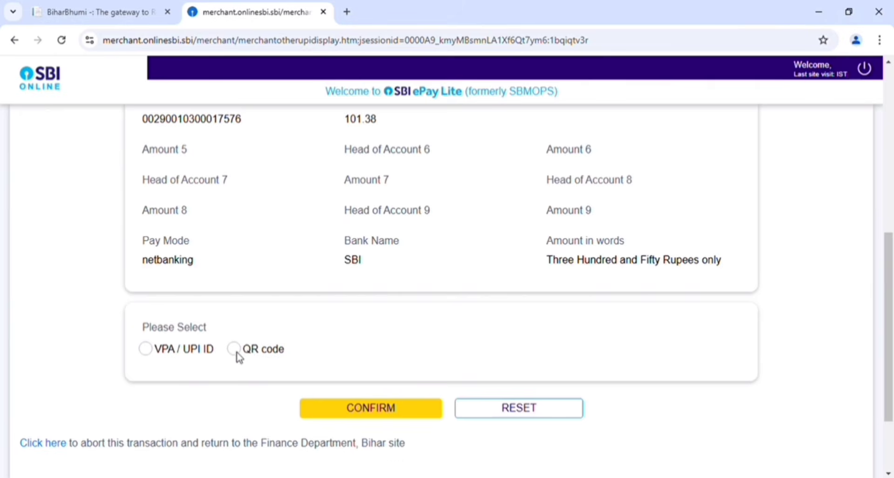
left_click(146, 349)
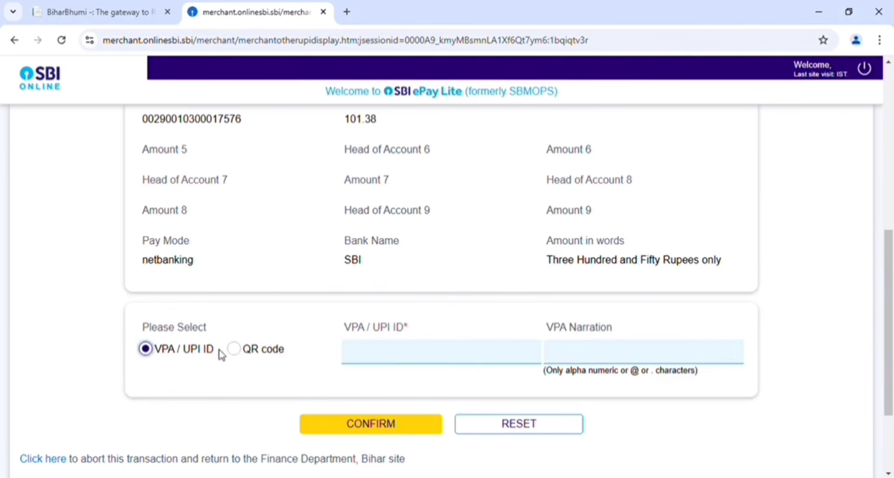
left_click(235, 350)
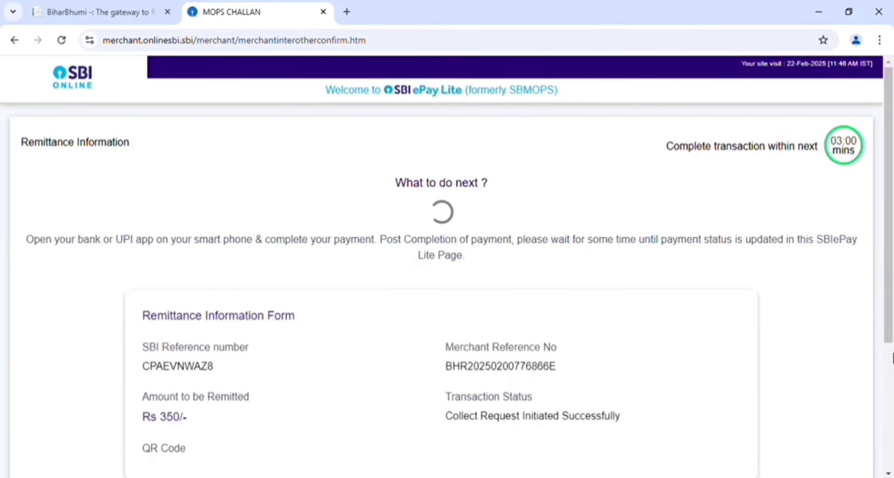
scroll(768, 339, "down", 5)
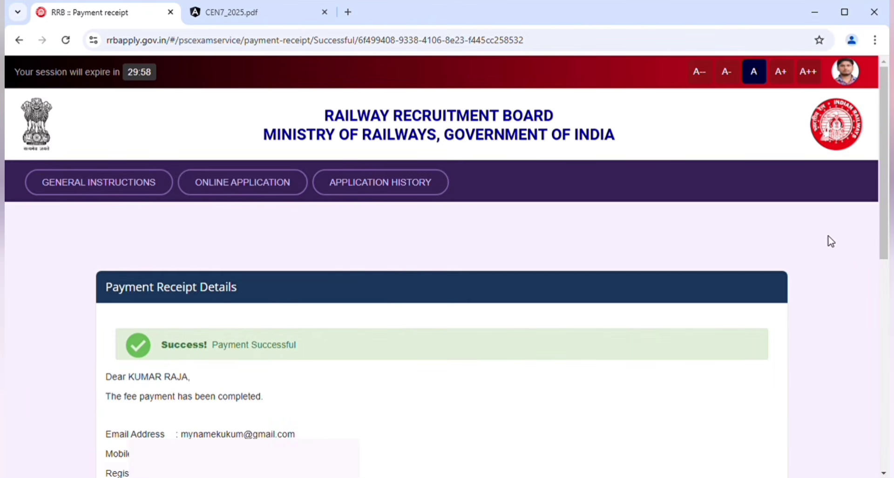
Review the 'Payment Successful' receipt and go back to the candidate dashboard.
scroll(845, 256, "down", 1)
scroll(844, 256, "down", 3)
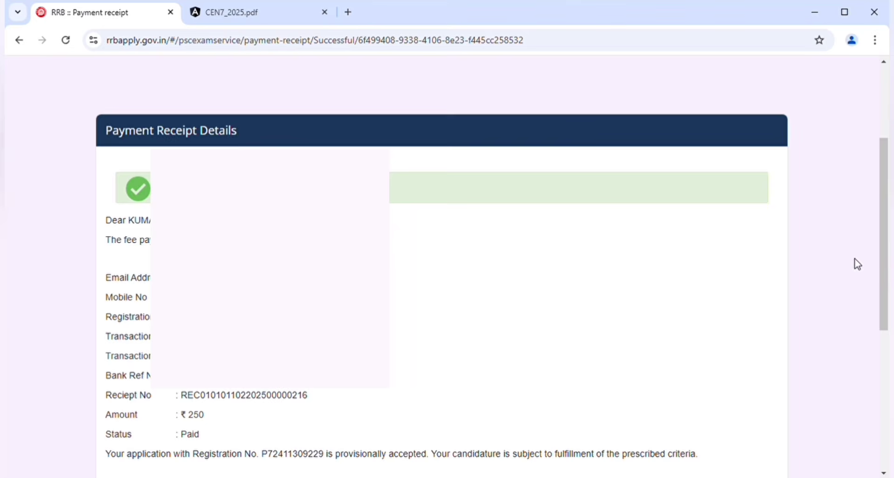
scroll(884, 362, "down", 6)
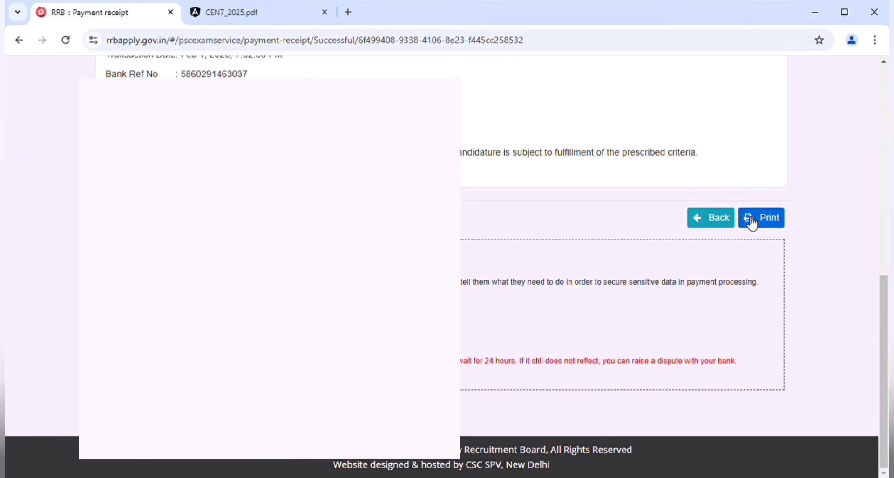
left_click(718, 222)
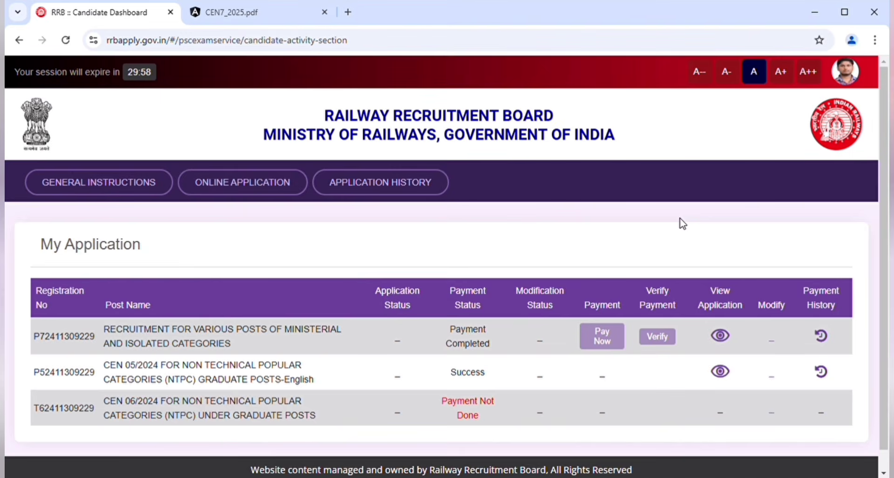
Check the ministerial application's payment history (₹250.00, Payment Done), then open its application PDF.
scroll(683, 223, "down", 1)
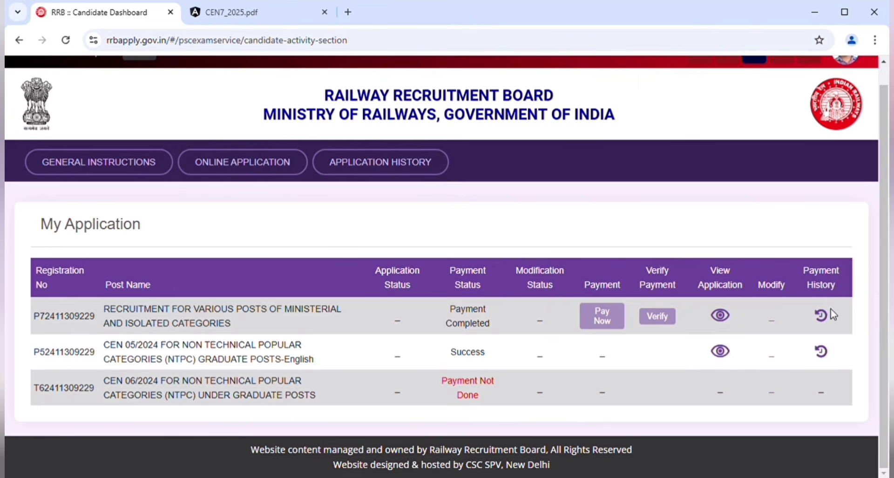
left_click(823, 317)
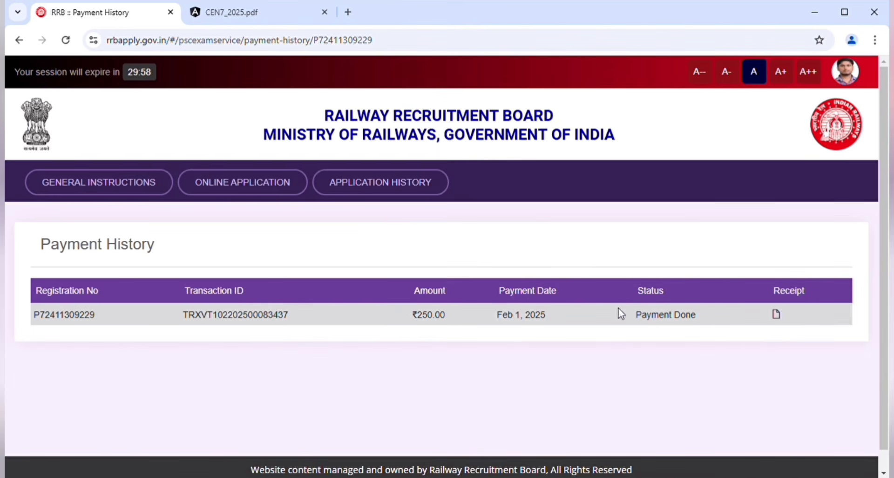
left_click(411, 183)
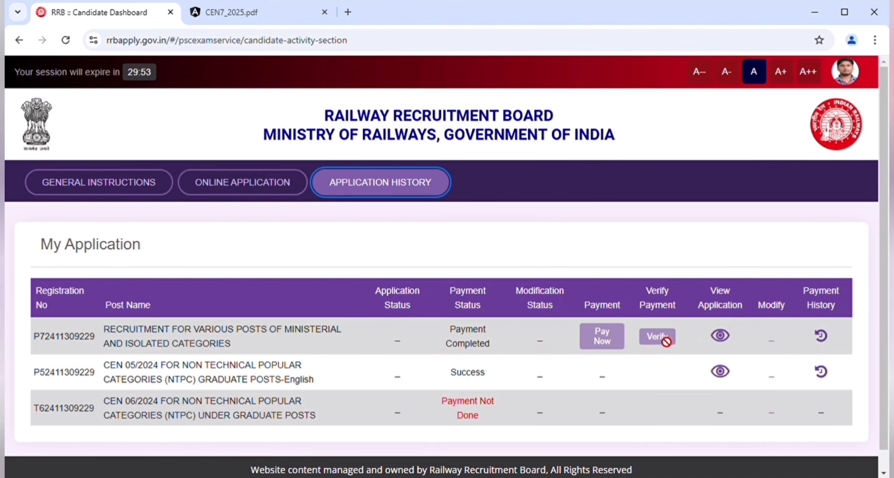
left_click(729, 335)
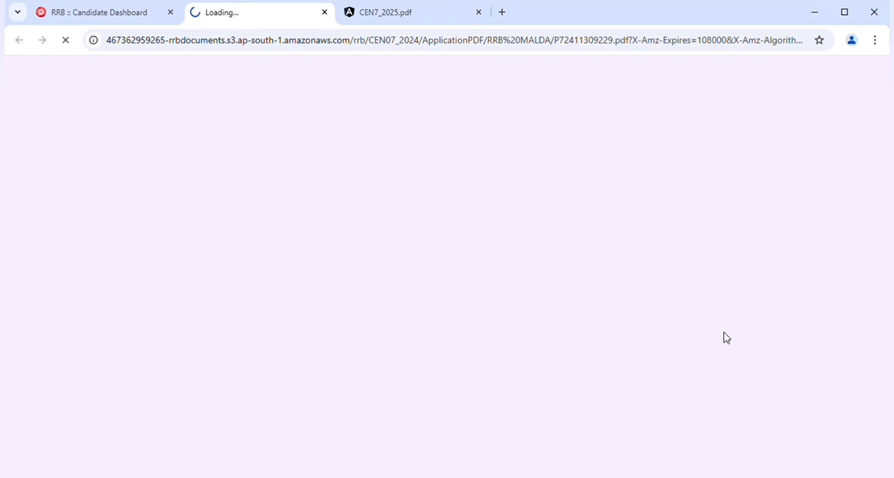